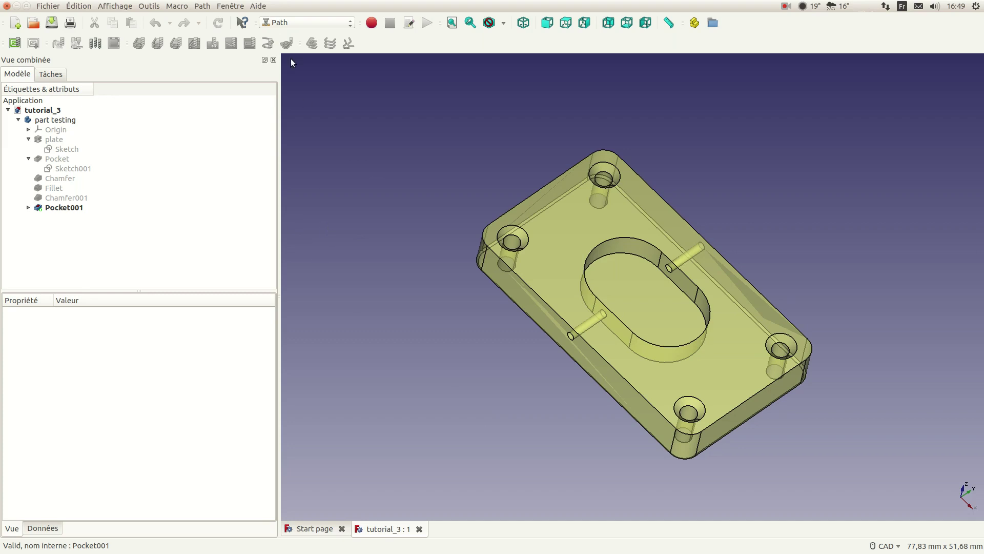
# - Show the program's version information, including the revision number and release date
pyautogui.click(258, 6)
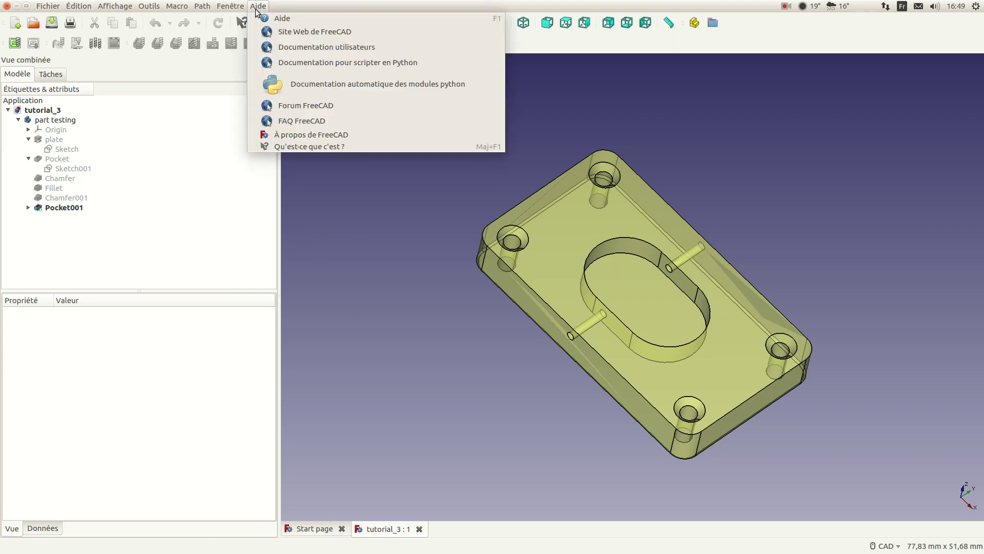
pyautogui.click(302, 135)
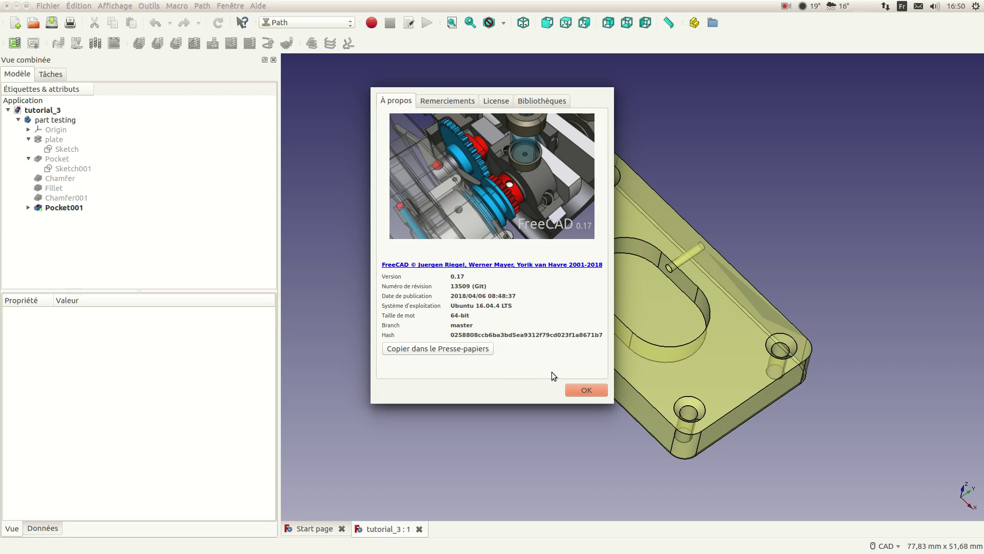
pyautogui.click(583, 390)
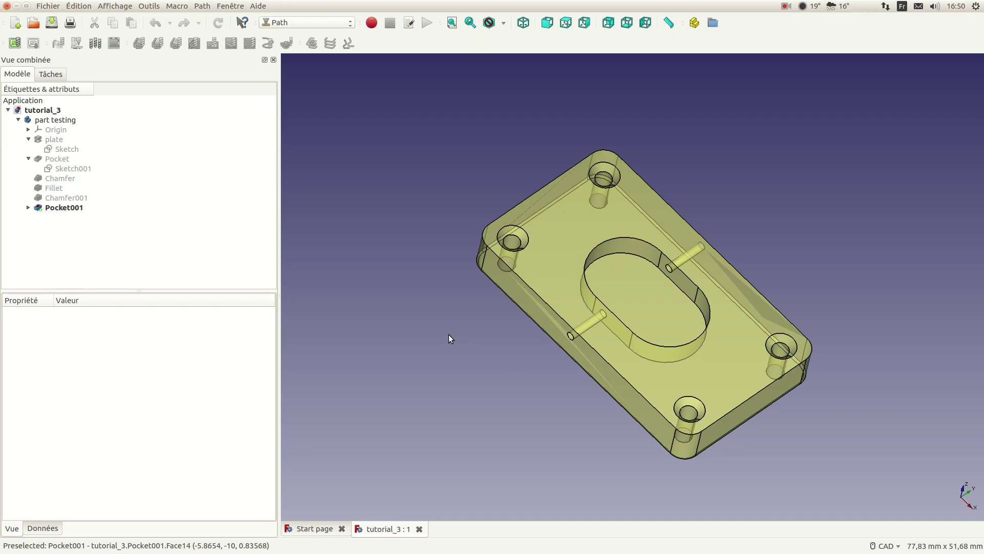
# - Switch to the Part Design workbench and back to the Path workbench, and bring the model tree back up
pyautogui.click(343, 22)
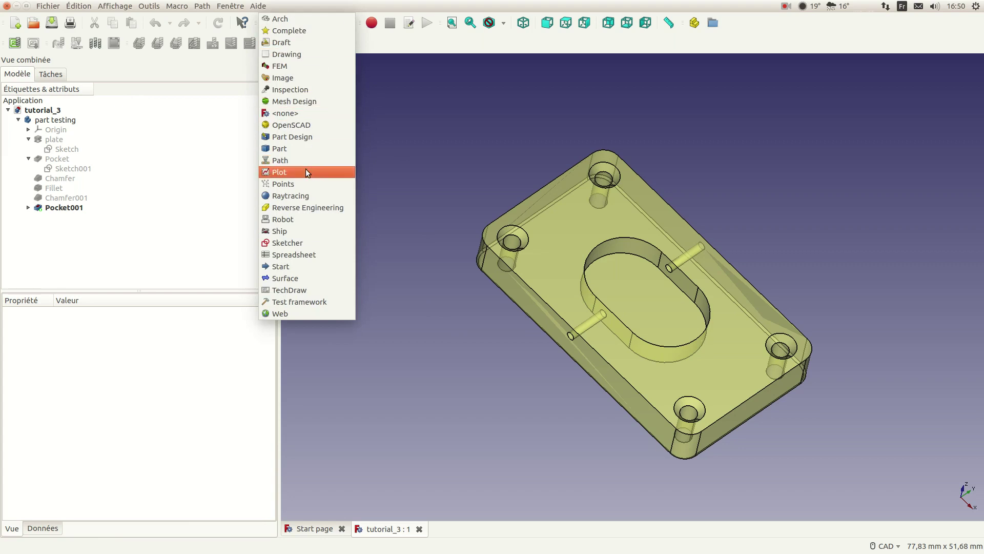
pyautogui.click(286, 161)
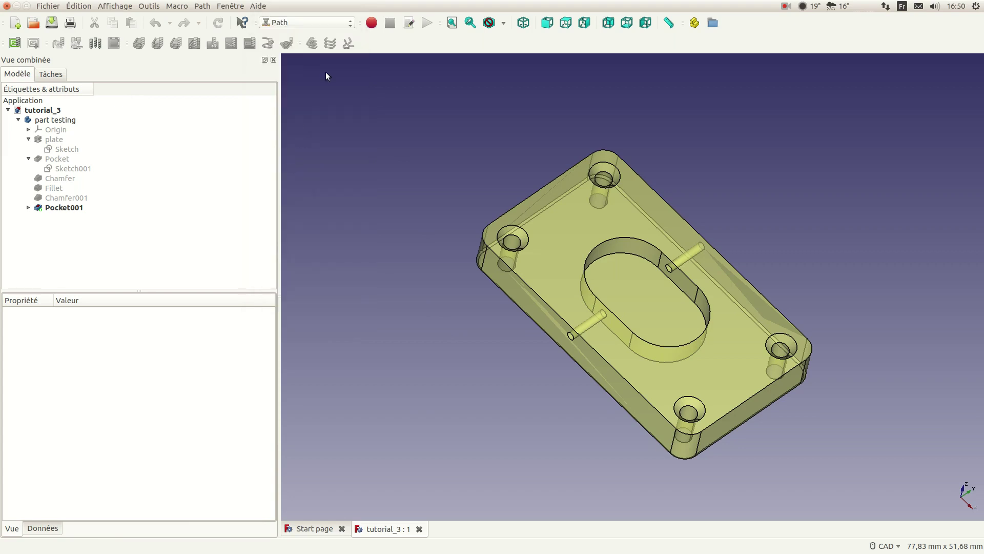
pyautogui.click(346, 23)
pyautogui.click(300, 136)
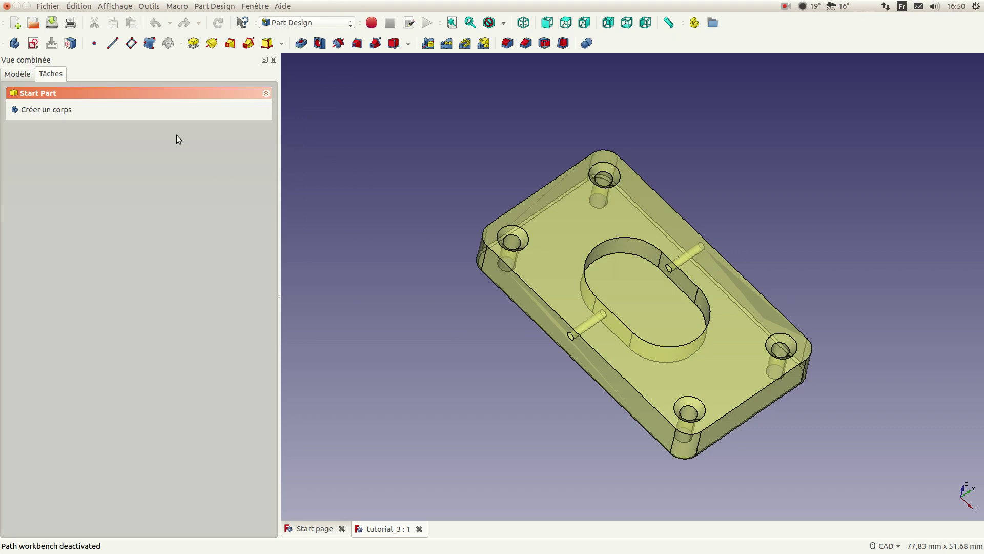
pyautogui.click(350, 23)
pyautogui.click(292, 160)
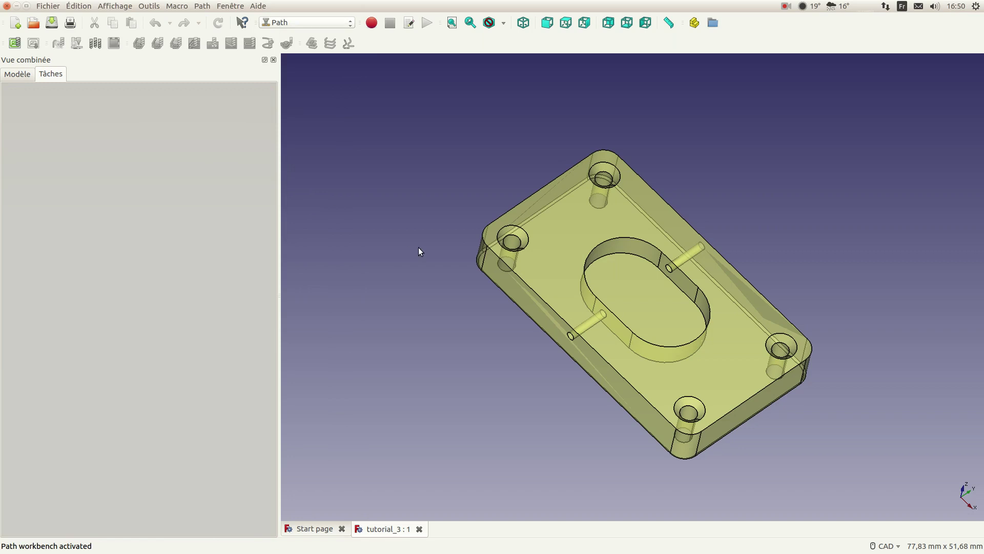
pyautogui.click(21, 75)
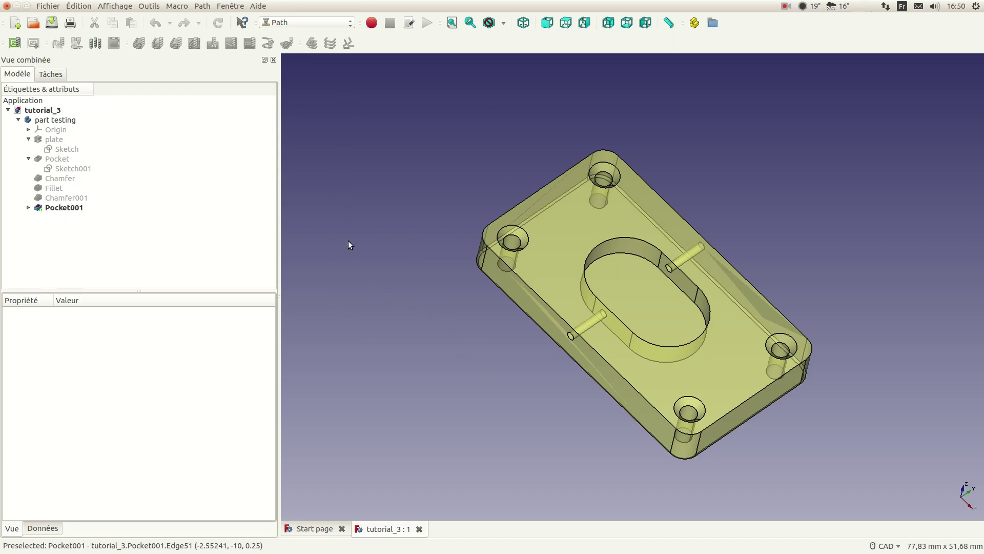
# - Create a Path job with part testing as base model and no template, and examine its stock around the part
pyautogui.click(15, 45)
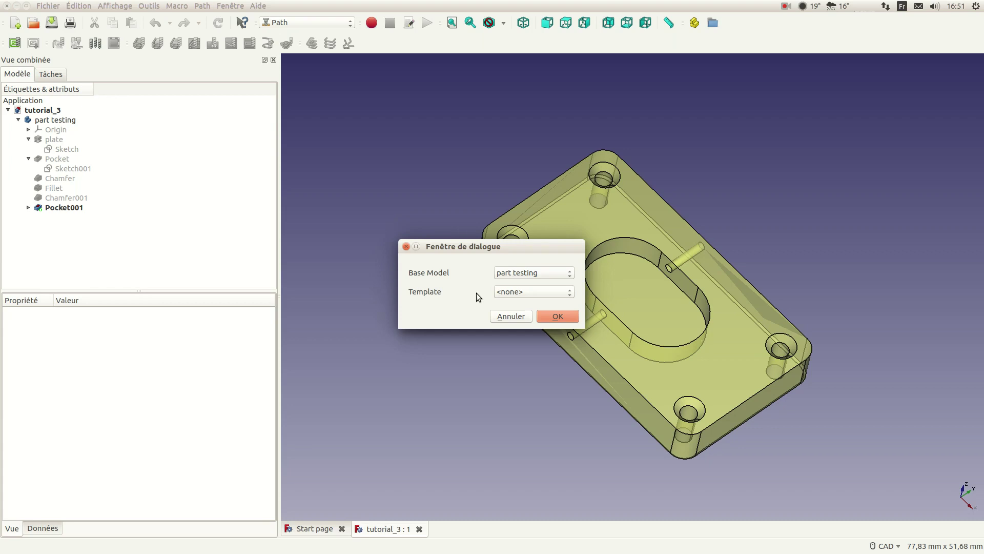
pyautogui.click(561, 316)
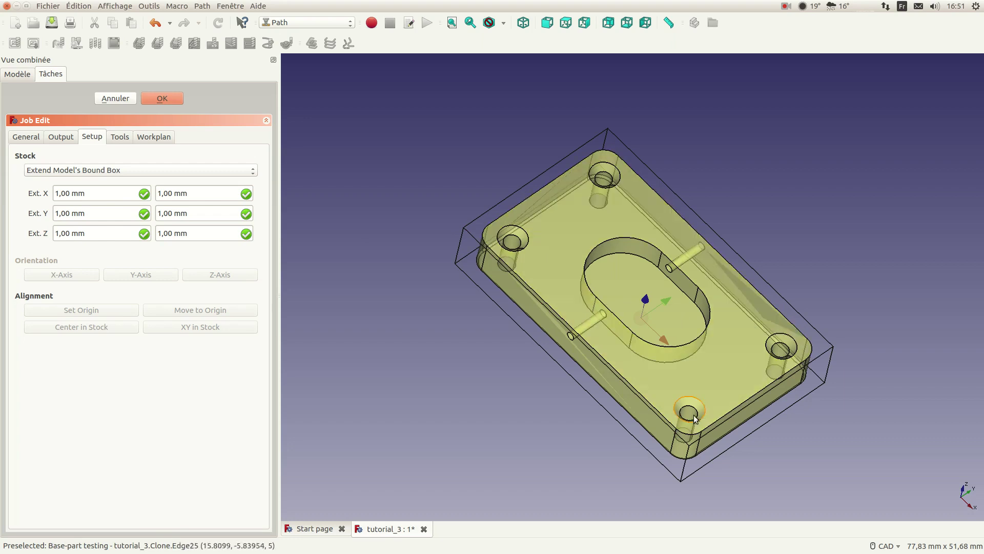
pyautogui.click(565, 24)
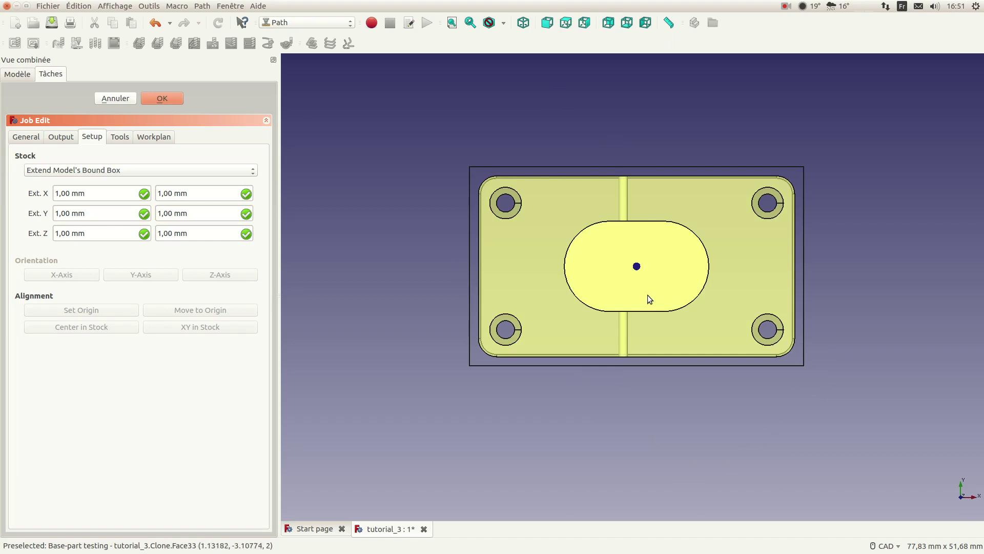
pyautogui.click(585, 23)
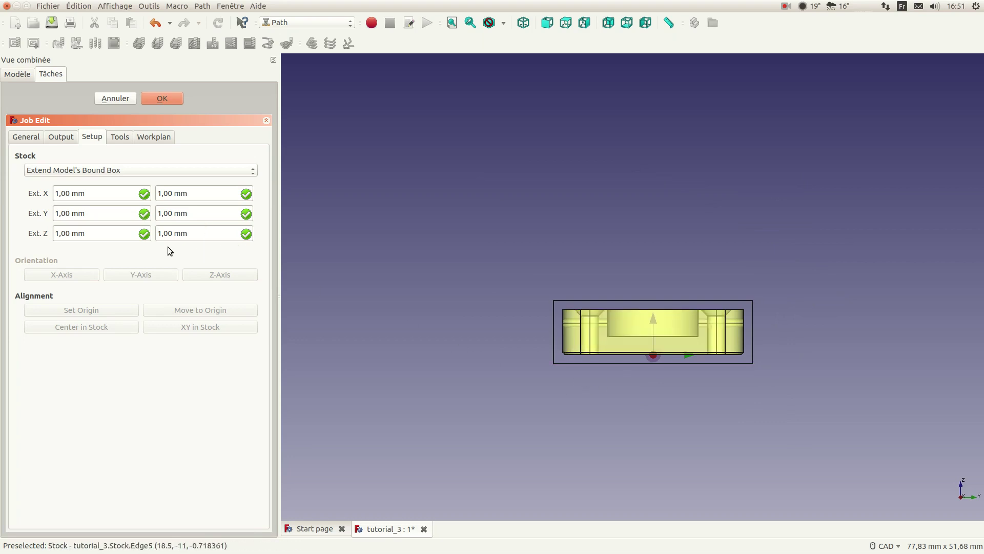
pyautogui.click(523, 23)
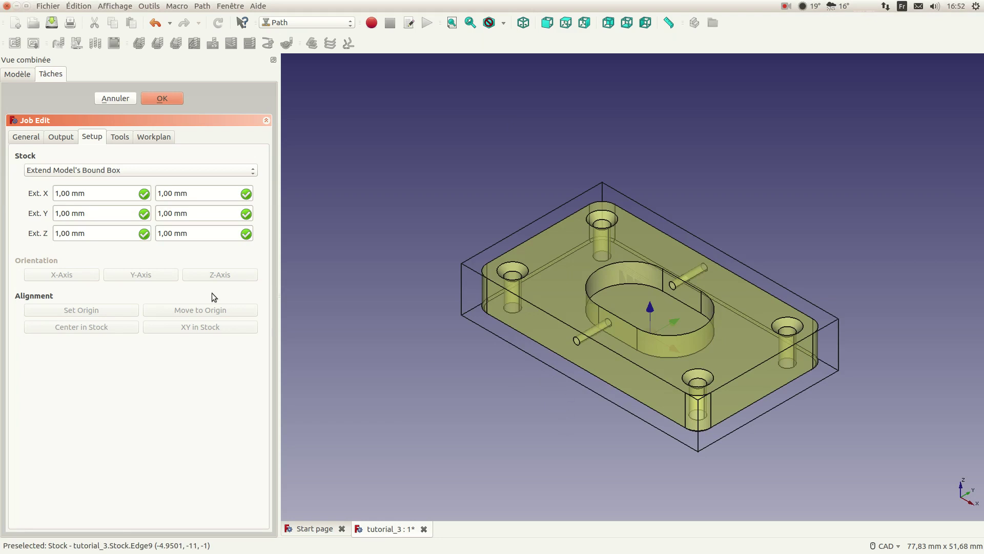
# - Set the stock's Z extension to 10 mm below the part and 1 mm above it
pyautogui.tripleClick(108, 235)
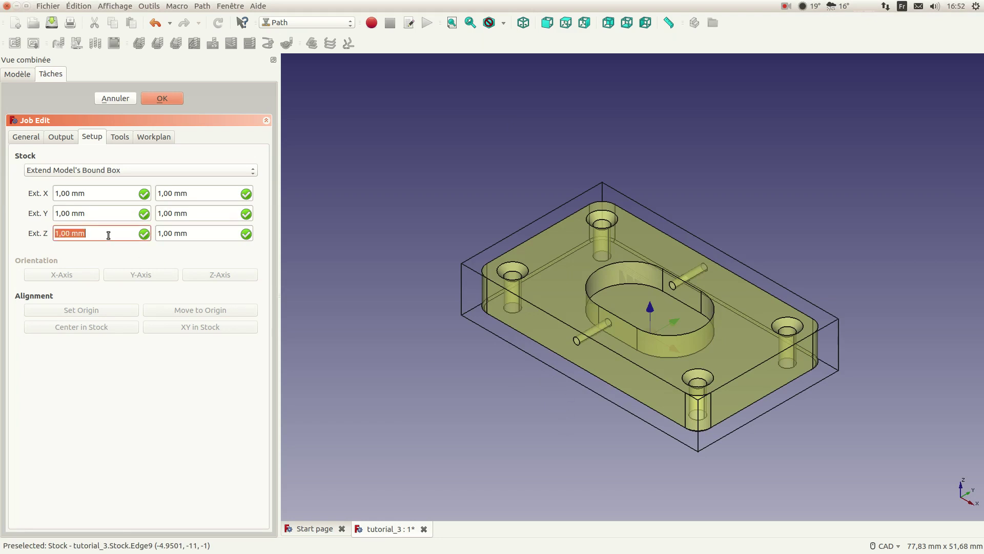
pyautogui.write('10')
pyautogui.doubleClick(180, 234)
pyautogui.press('BackSpace')
pyautogui.press('BackSpace')
pyautogui.press('BackSpace')
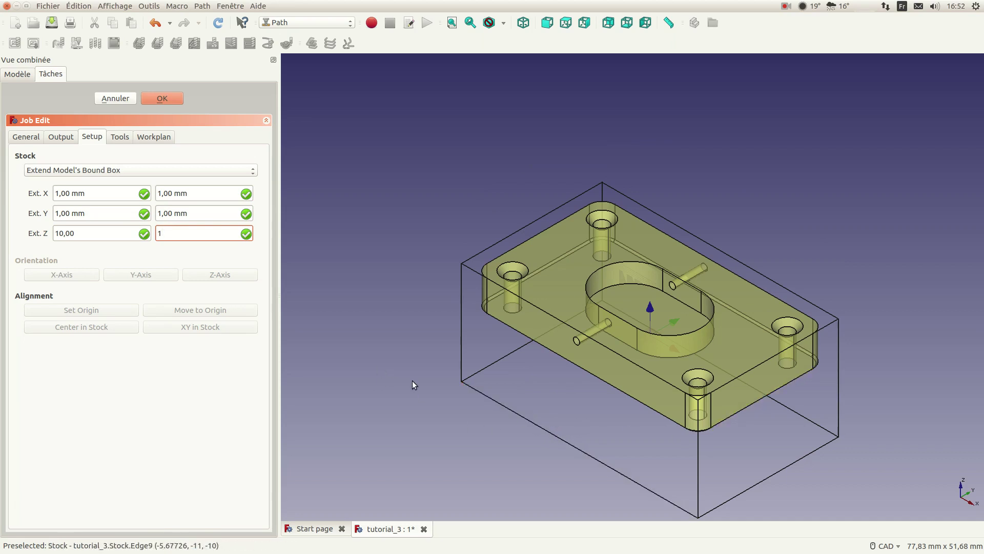
pyautogui.click(176, 250)
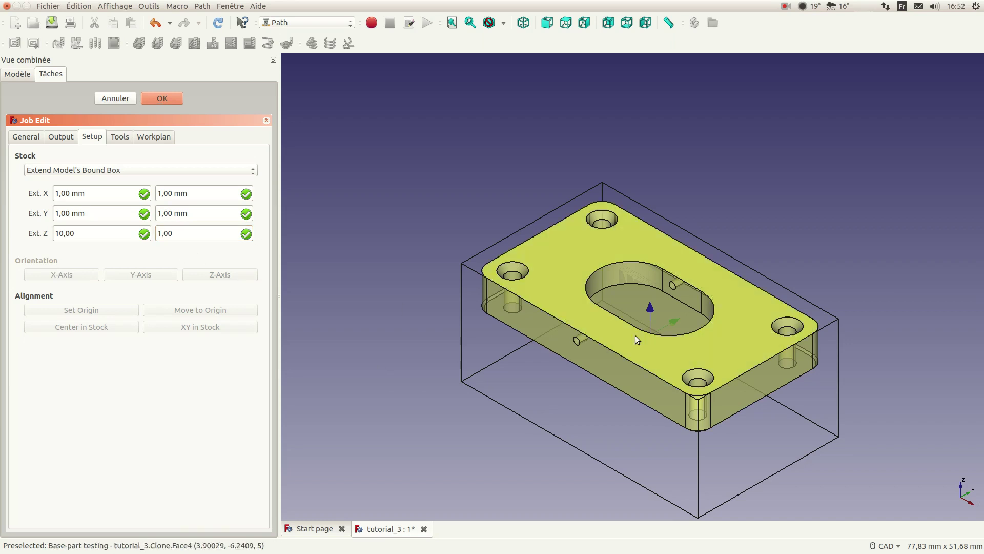
# - Set the job origin at the upper front corner of the stock, at its minimum X and Y
pyautogui.scroll(-4, 664, 326)
pyautogui.scroll(3, 660, 325)
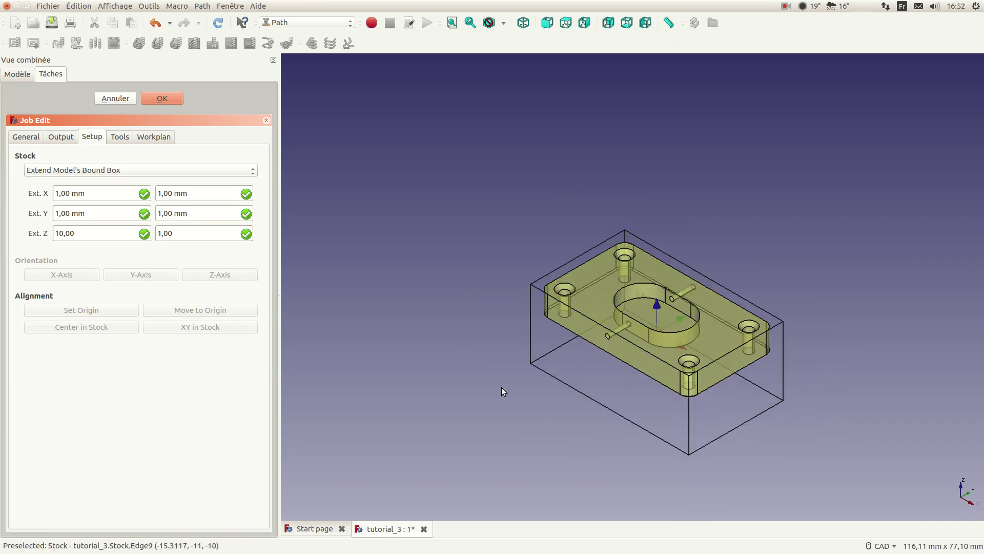
pyautogui.scroll(4, 669, 330)
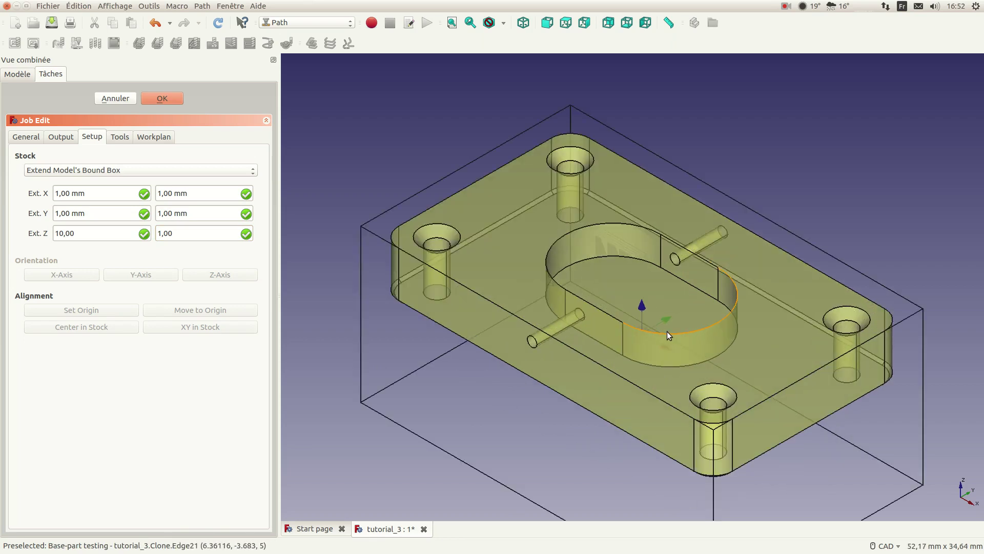
pyautogui.scroll(-2, 666, 331)
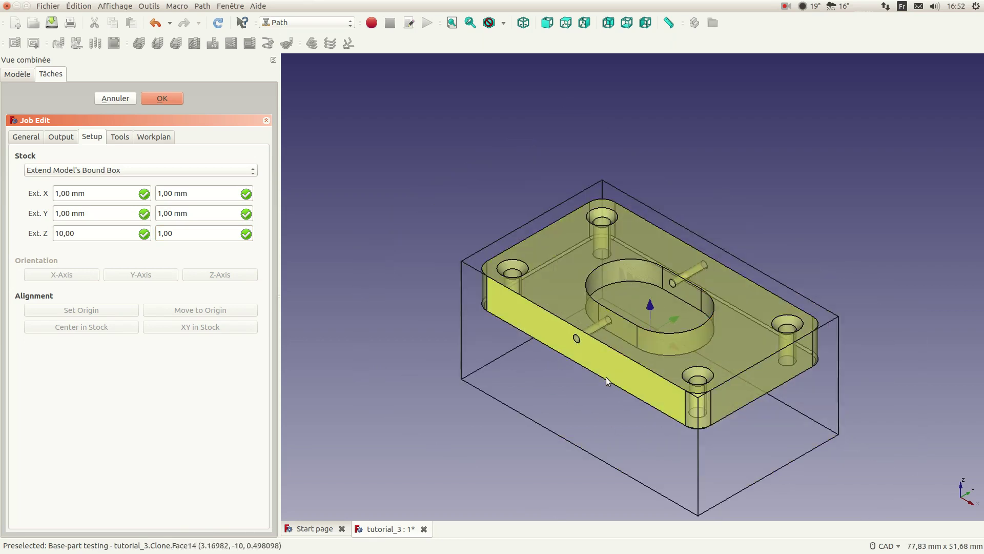
pyautogui.moveTo(410, 314); pyautogui.dragTo(639, 321, button='middle')
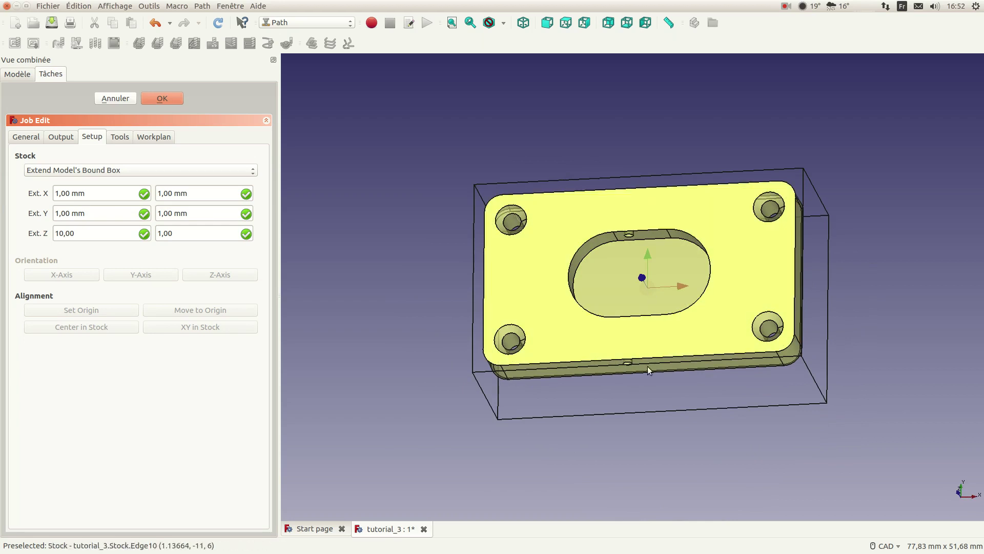
pyautogui.moveTo(754, 420); pyautogui.dragTo(607, 358, button='middle')
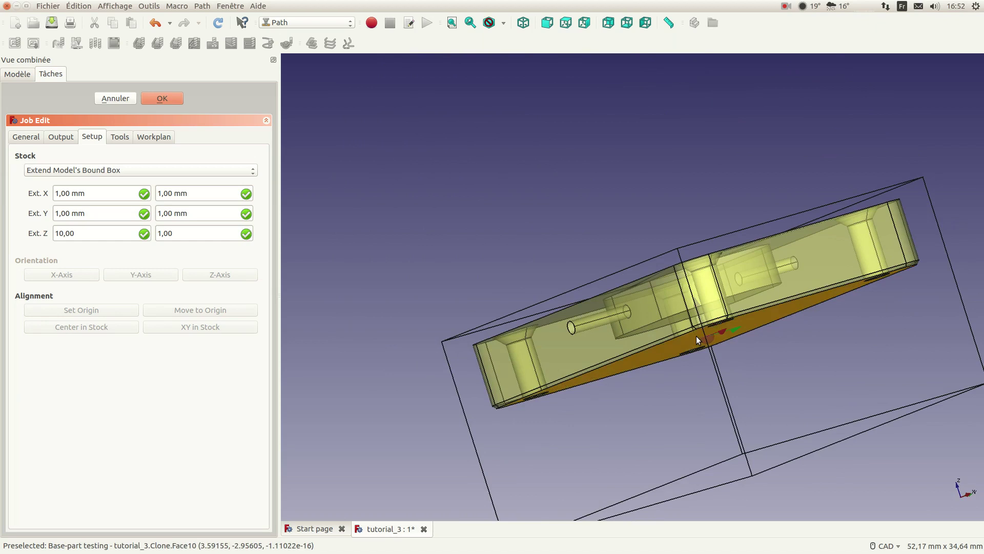
pyautogui.scroll(-5, 696, 336)
pyautogui.moveTo(635, 283); pyautogui.dragTo(699, 339, button='middle')
pyautogui.scroll(5, 698, 331)
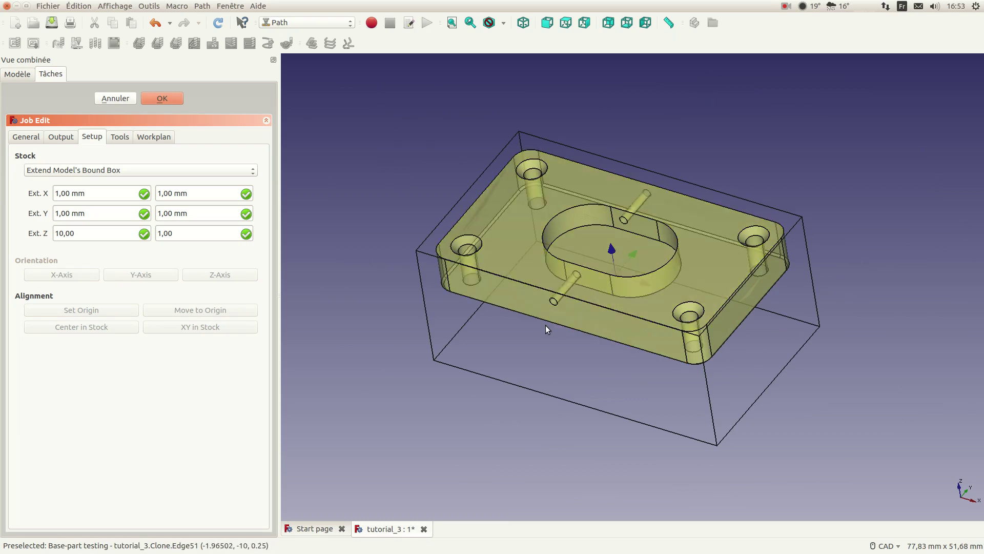
pyautogui.click(415, 251)
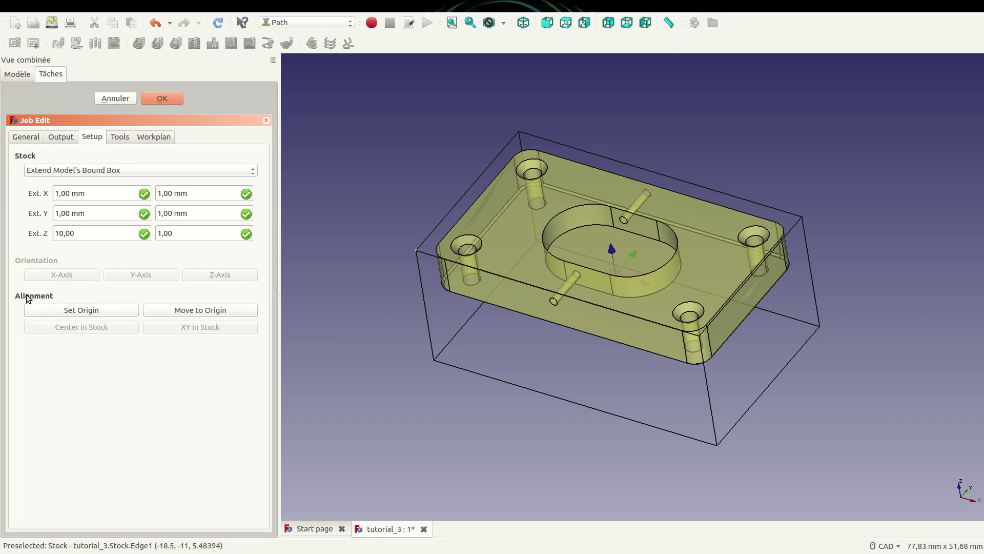
pyautogui.click(82, 310)
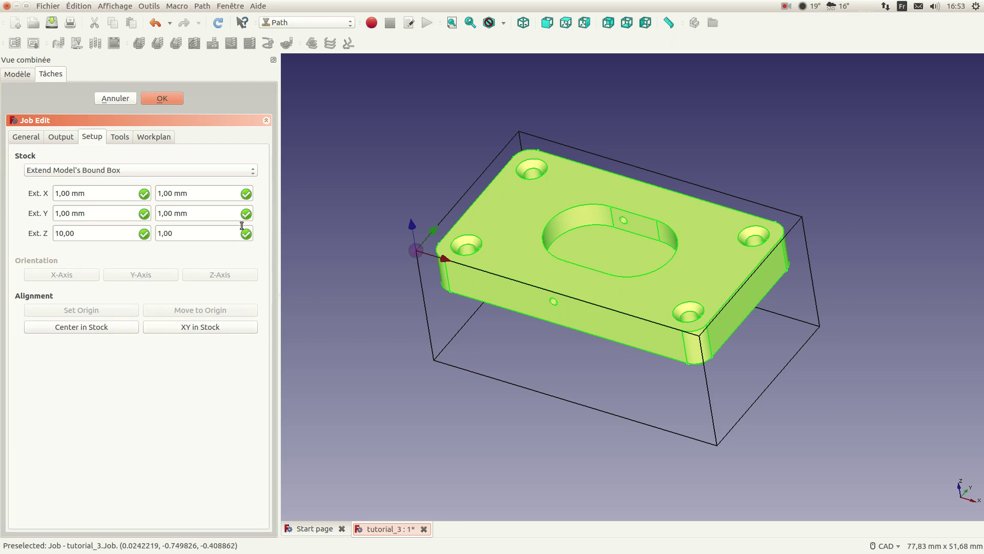
# - Set the job's output post processor to linuxcnc
pyautogui.click(59, 138)
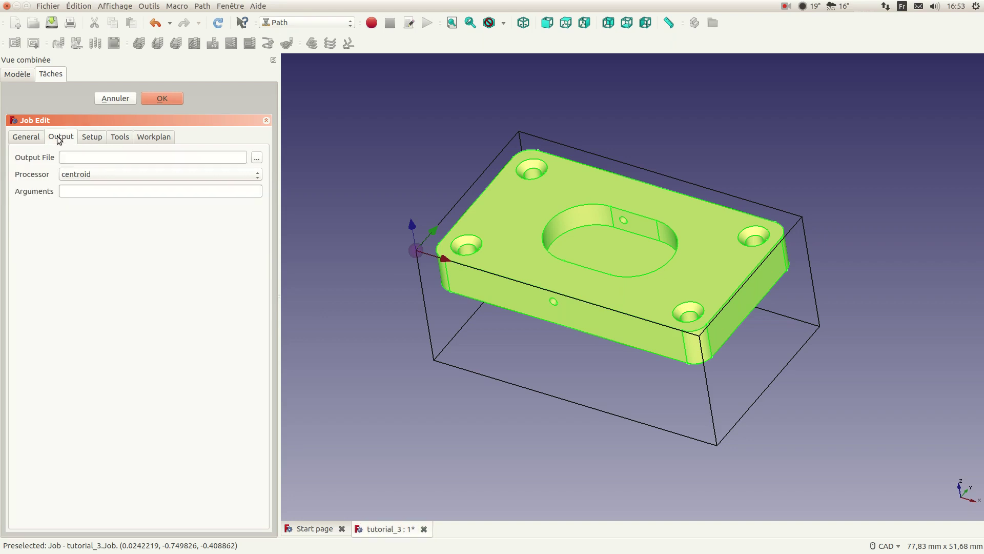
pyautogui.click(87, 175)
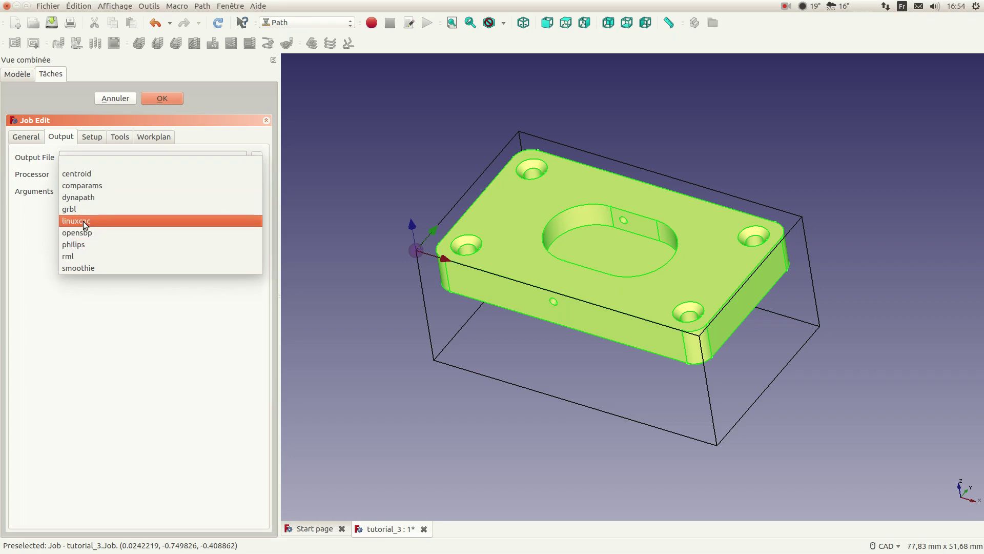
pyautogui.click(83, 221)
pyautogui.click(78, 157)
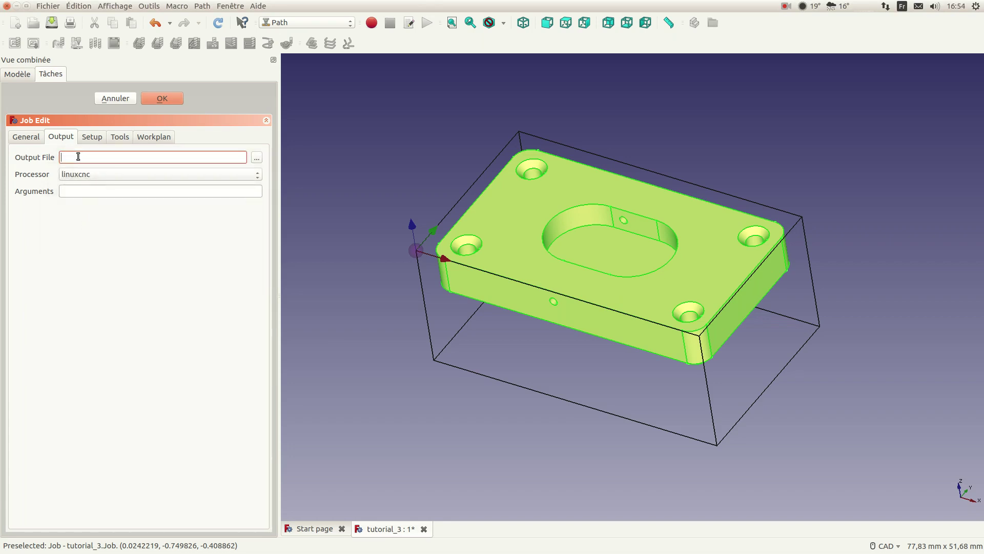
pyautogui.click(258, 161)
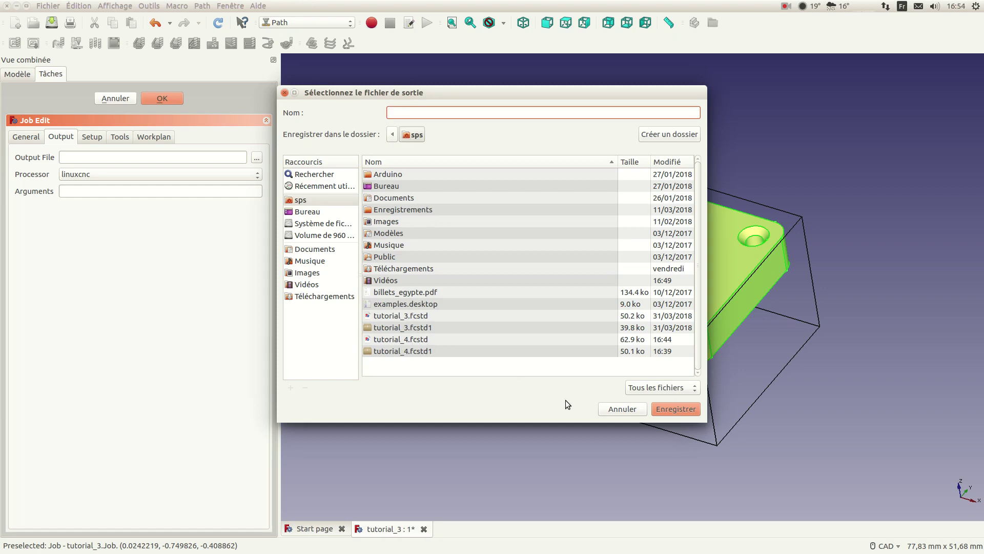
pyautogui.click(622, 409)
# - Name the job's output file tuto_4.ngc and accept the job settings
pyautogui.click(91, 156)
pyautogui.write('tuto_4.ngc')
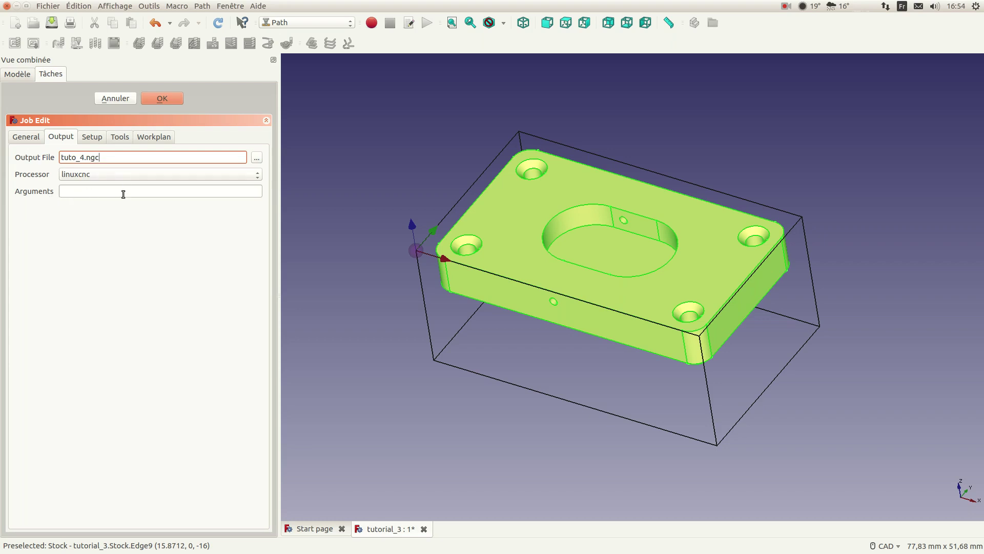
pyautogui.moveTo(124, 194)
pyautogui.click(34, 142)
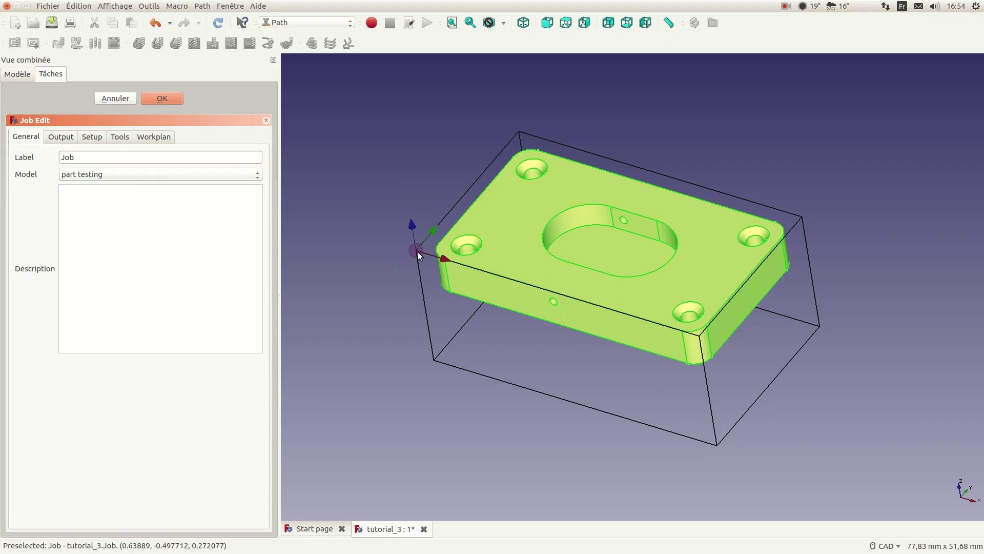
pyautogui.click(162, 98)
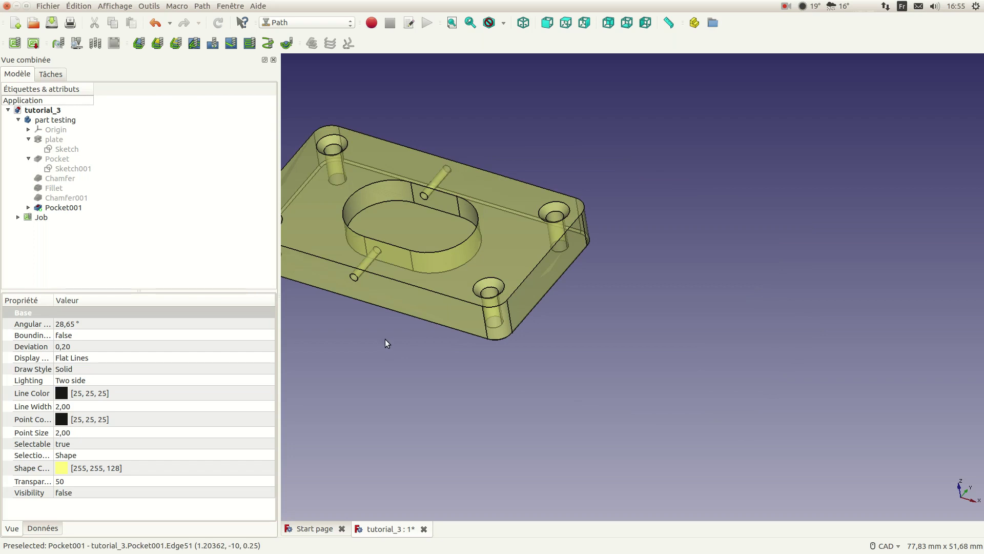
# - Hide and show the part testing body twice to check which object is displayed
pyautogui.moveTo(383, 327); pyautogui.dragTo(510, 342, button='middle')
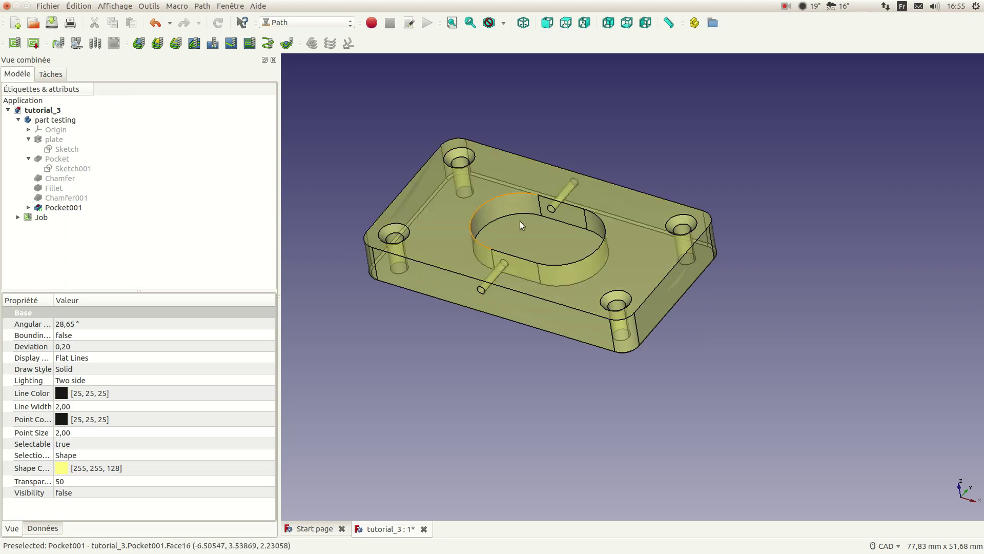
pyautogui.click(60, 119)
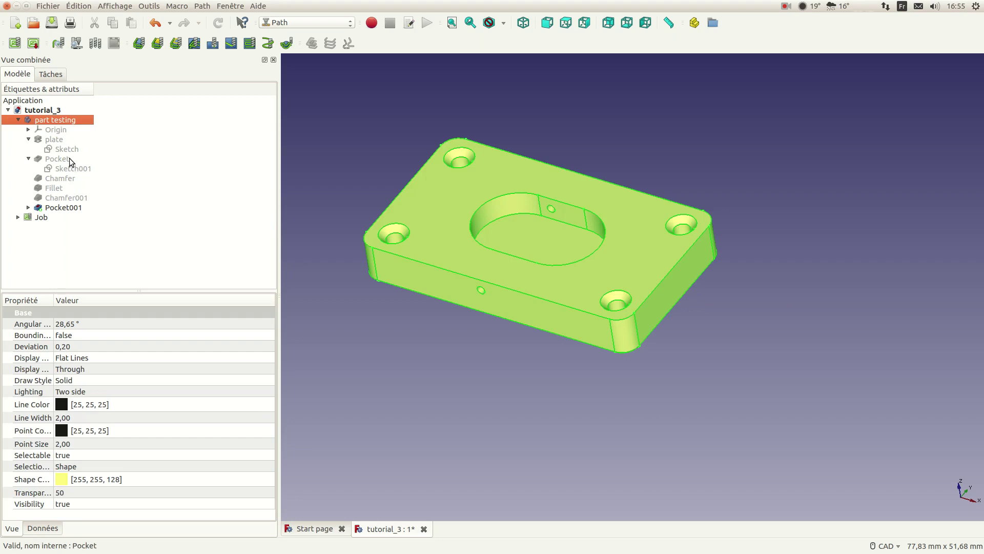
pyautogui.press('space')
pyautogui.press('space')
pyautogui.press('space')
pyautogui.press('space')
# - Expand the Job in the model tree and make its Base-part testing copy visible
pyautogui.click(18, 218)
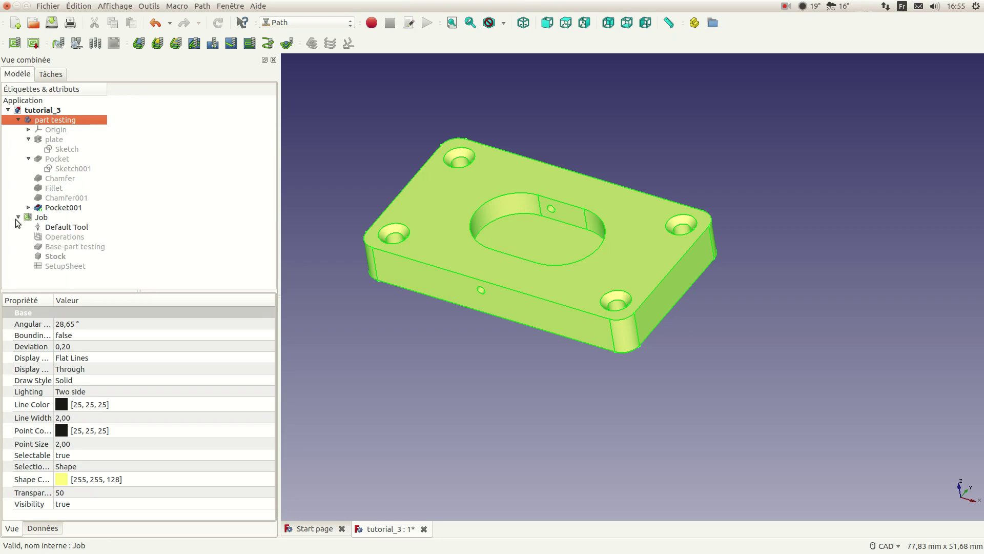
pyautogui.click(60, 249)
pyautogui.press('space')
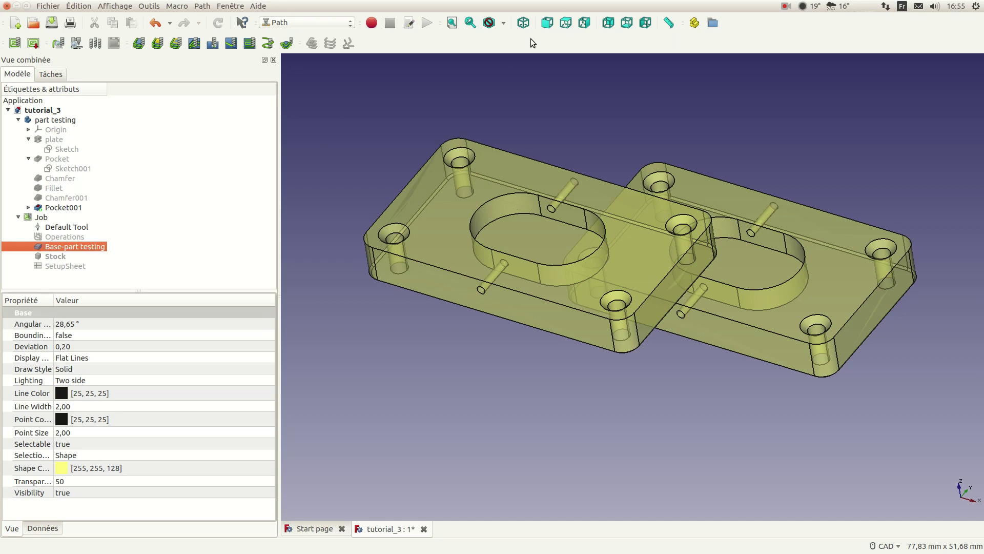
# - Make the job's Stock visible around the Base-part testing copy
pyautogui.click(566, 22)
pyautogui.scroll(-3, 733, 196)
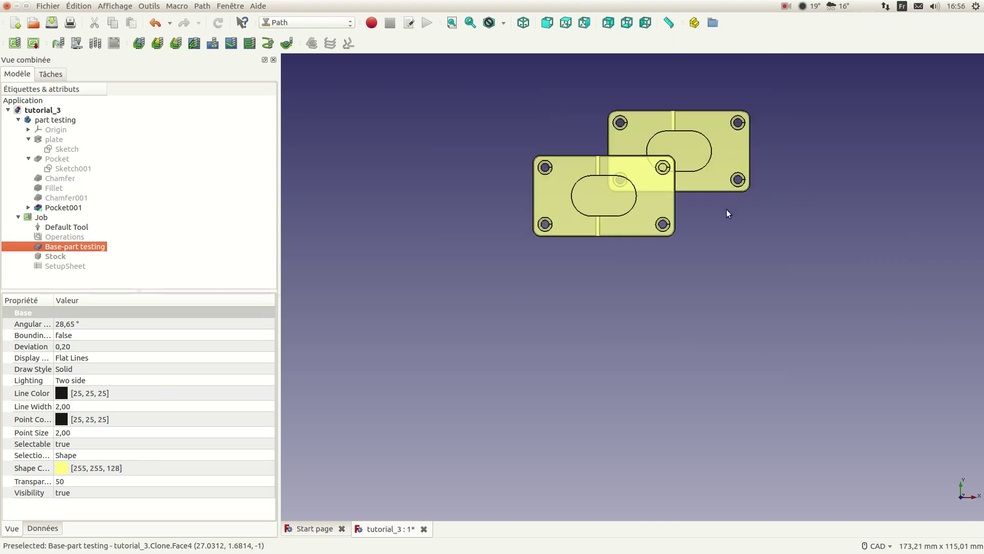
pyautogui.moveTo(636, 265); pyautogui.dragTo(612, 319, button='middle')
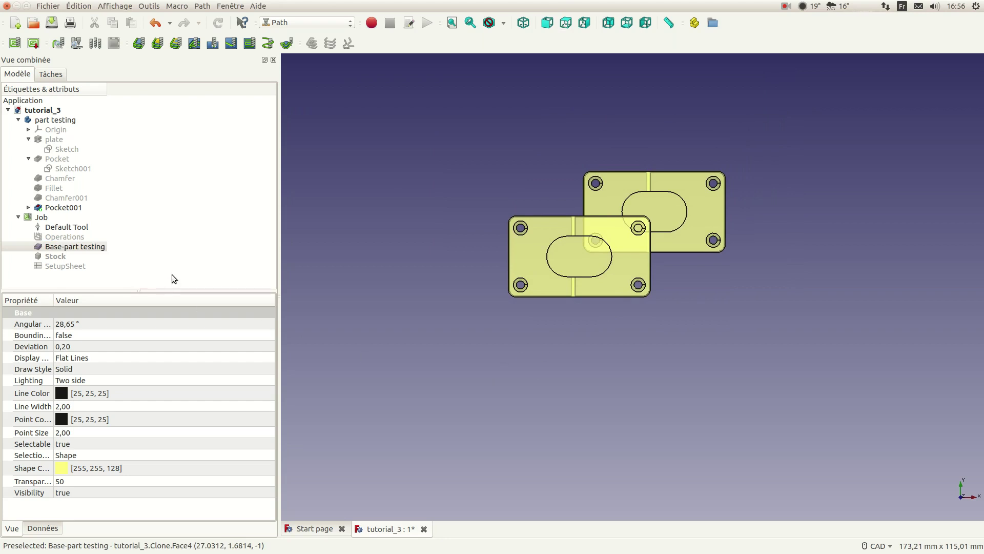
pyautogui.click(56, 256)
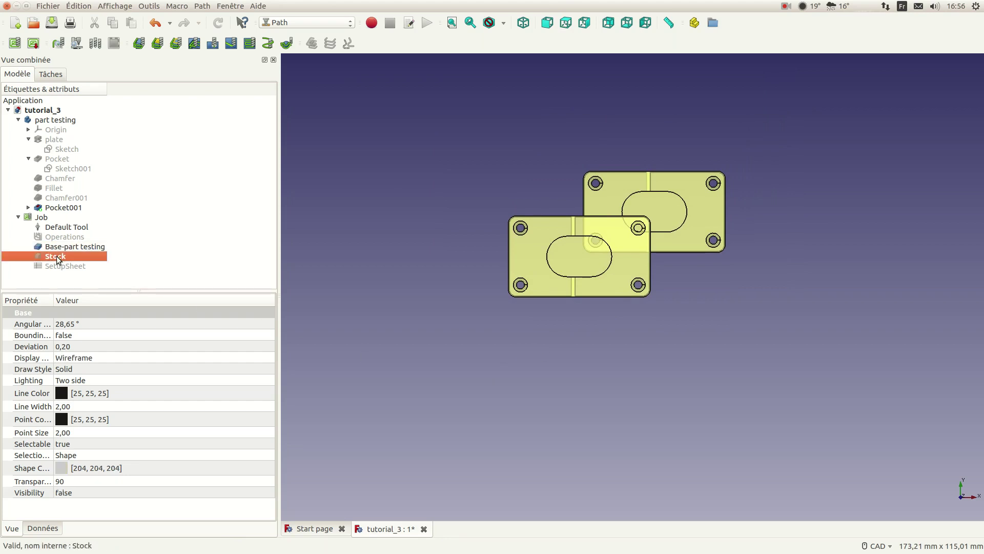
pyautogui.press('space')
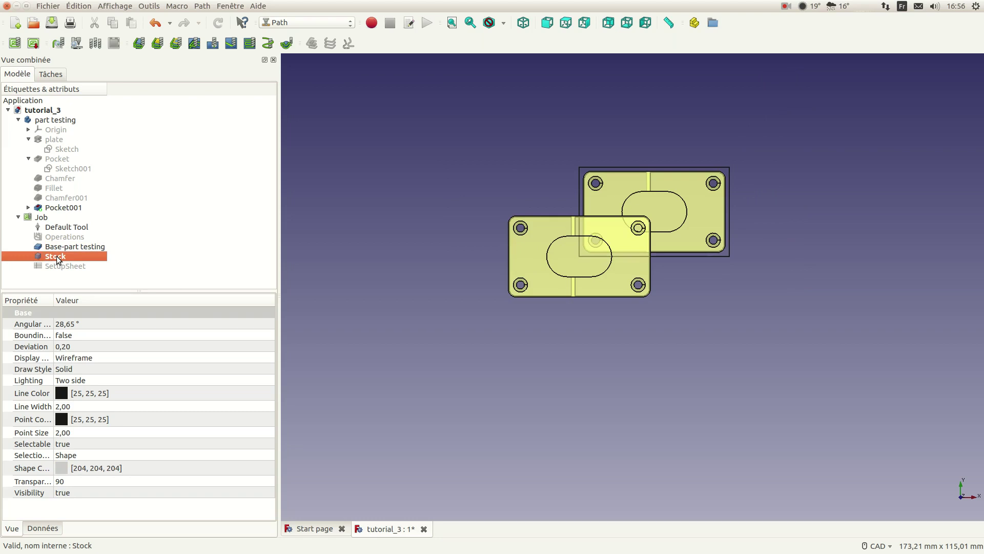
# - Hide the original part testing body and examine the job's base copy inside the stock in axonometric view
pyautogui.scroll(4, 563, 260)
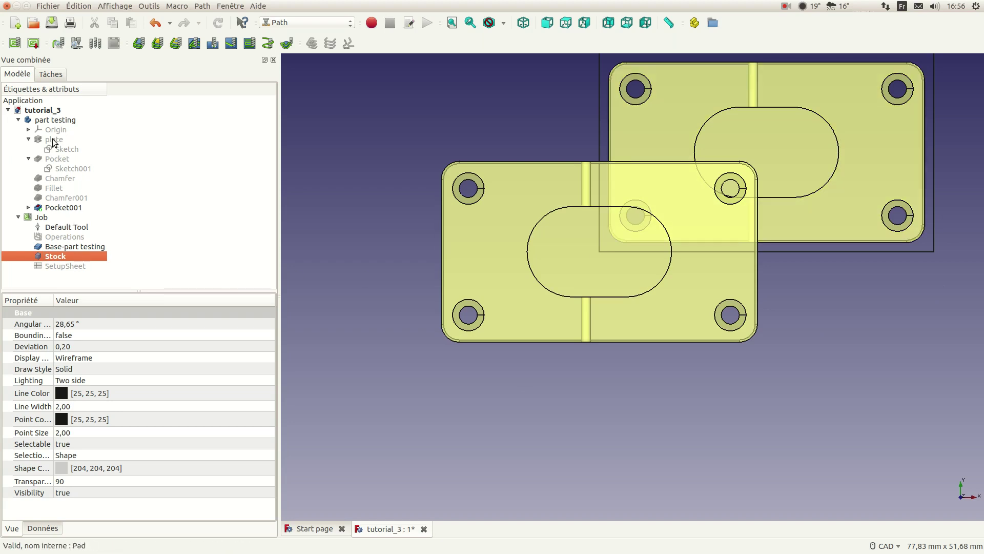
pyautogui.click(60, 121)
pyautogui.press('space')
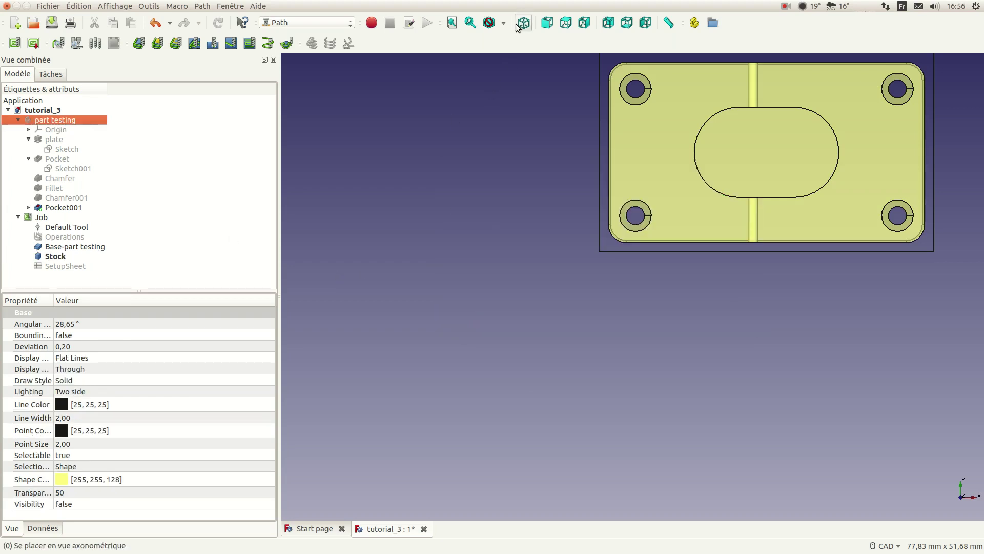
pyautogui.press('0')
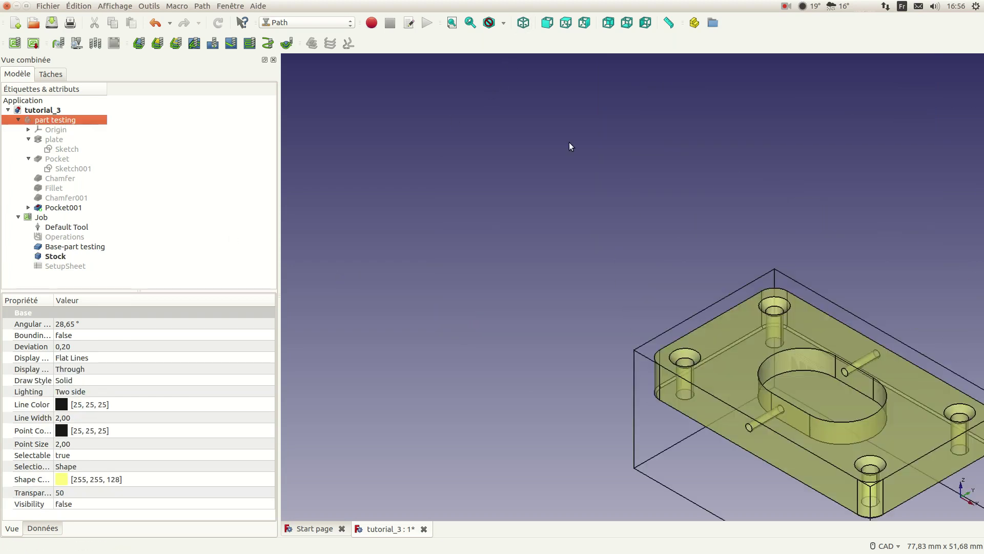
pyautogui.click(866, 279)
pyautogui.moveTo(866, 275); pyautogui.dragTo(556, 237, button='middle')
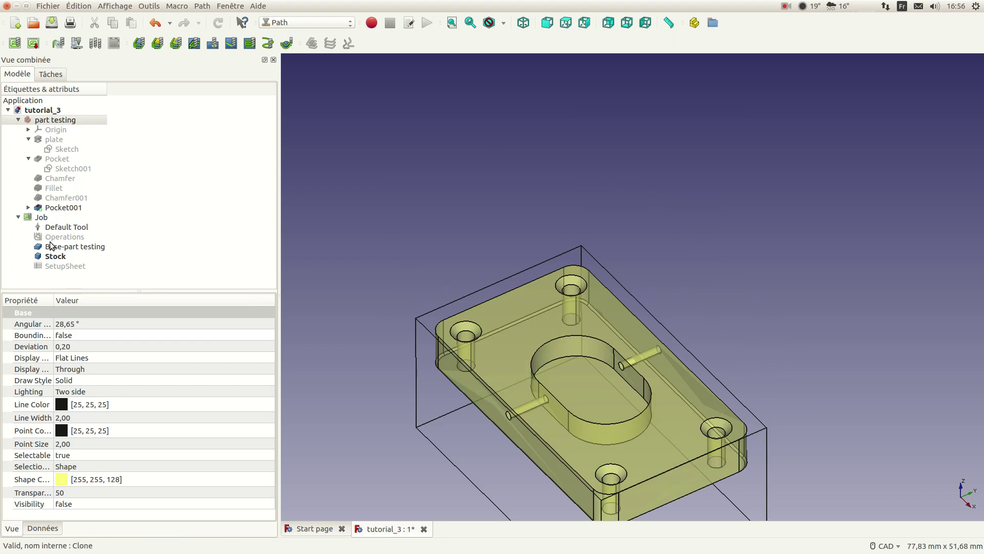
pyautogui.moveTo(693, 283); pyautogui.dragTo(700, 175, button='middle')
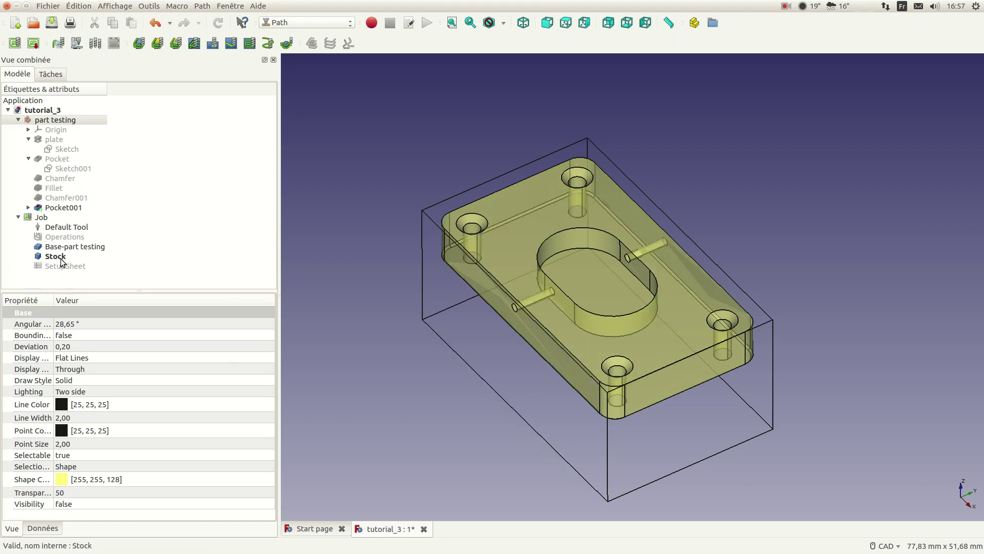
pyautogui.moveTo(414, 376); pyautogui.dragTo(508, 357, button='middle')
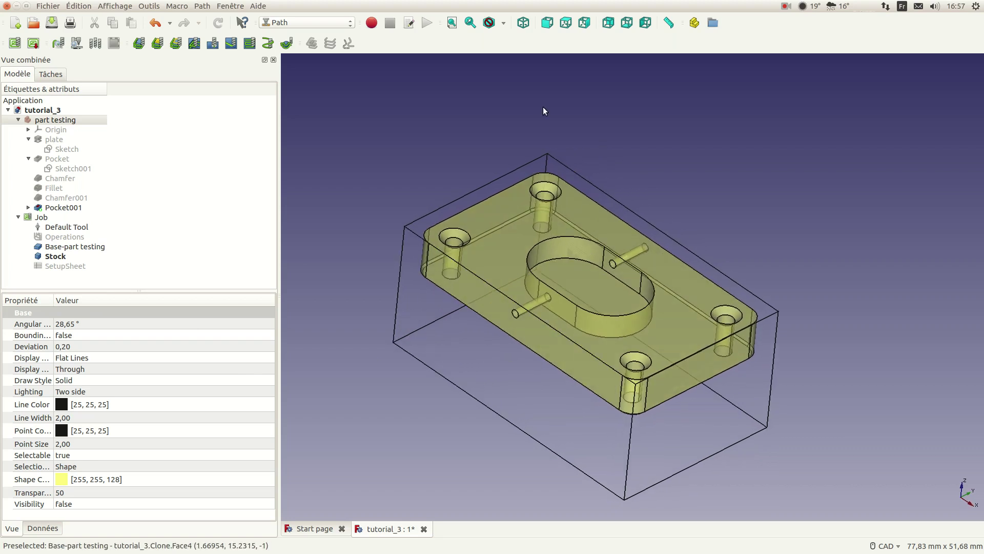
pyautogui.click(524, 23)
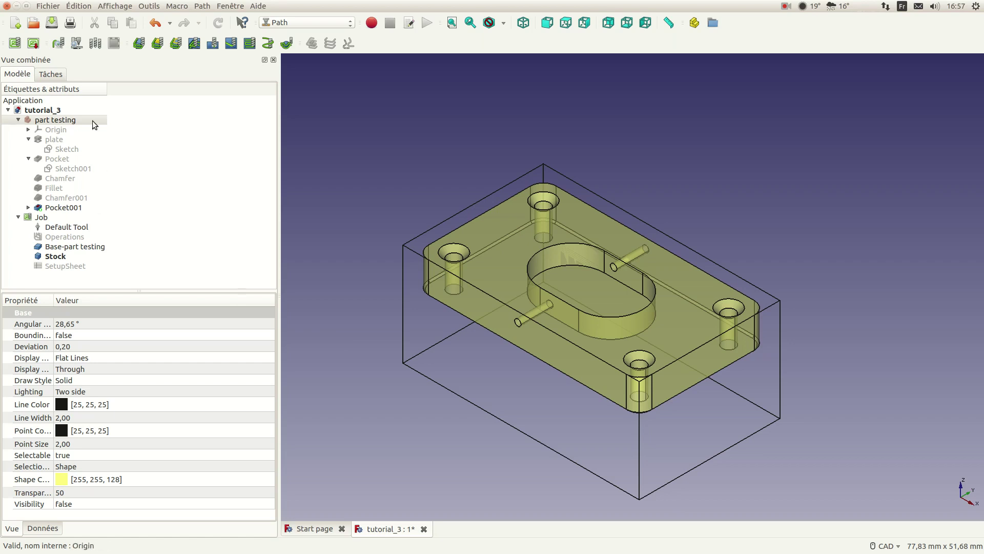
# - Start a new tool in the tool library named End mill 8mm with a diameter of 8 mm
pyautogui.click(94, 44)
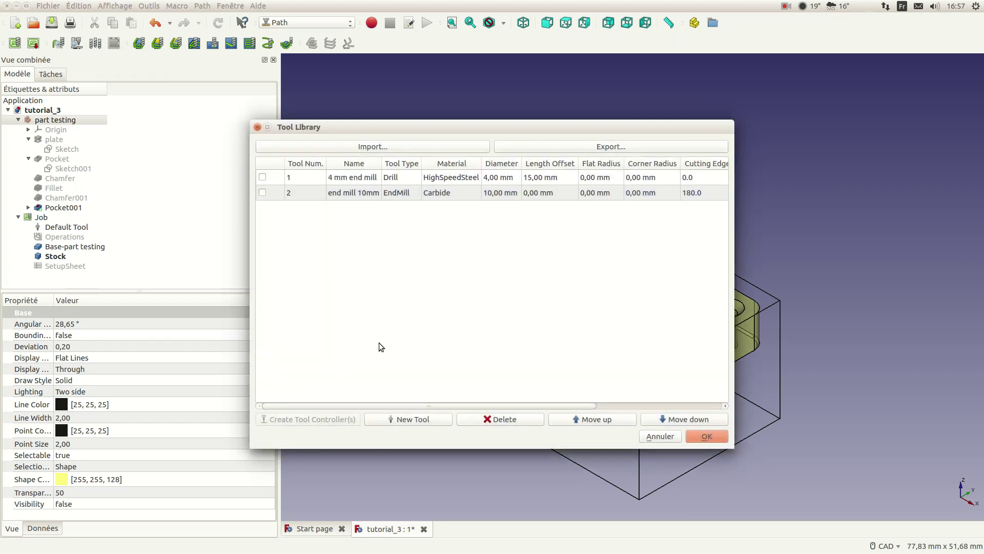
pyautogui.click(404, 418)
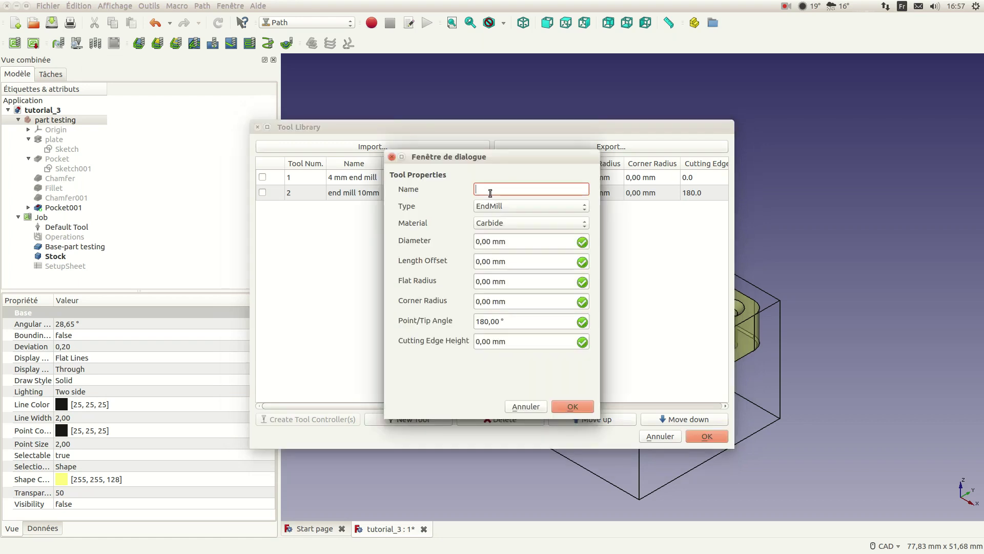
pyautogui.write('End mill 8mm')
pyautogui.click(513, 243)
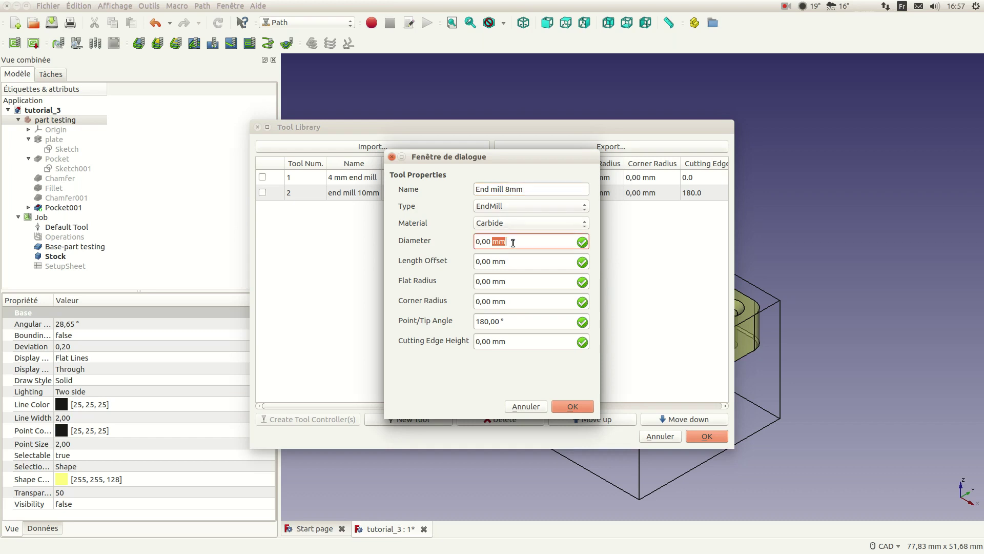
pyautogui.write('8')
pyautogui.press('Tab')
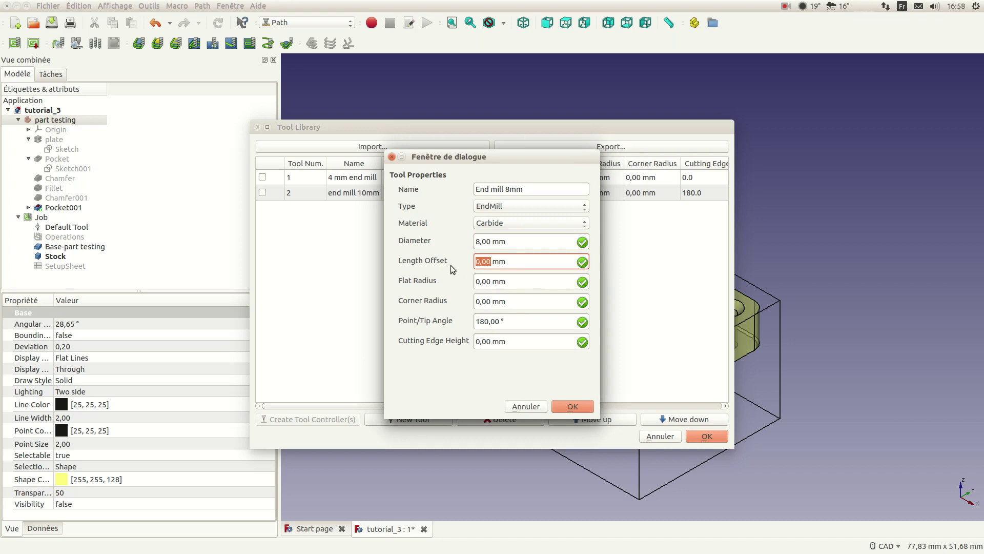
pyautogui.tripleClick(487, 244)
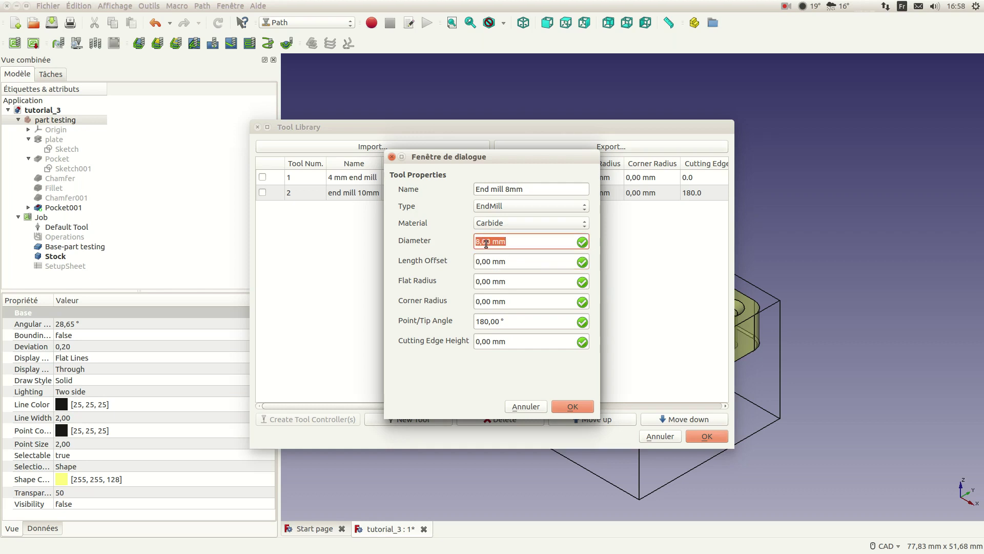
# - Set the new end mill's cutting edge height to 15 mm and create a tool controller for End mill 8mm
pyautogui.tripleClick(488, 342)
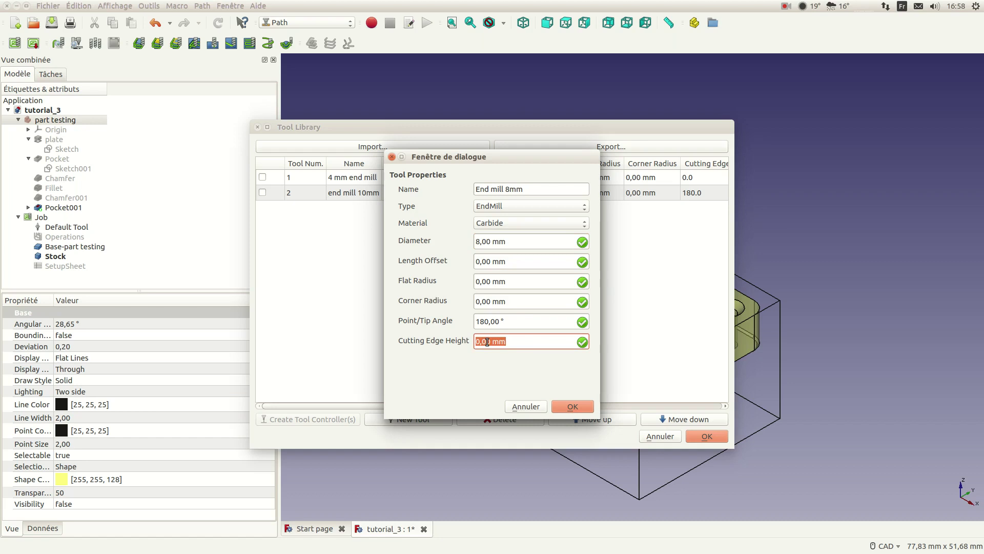
pyautogui.write('15')
pyautogui.press('Tab')
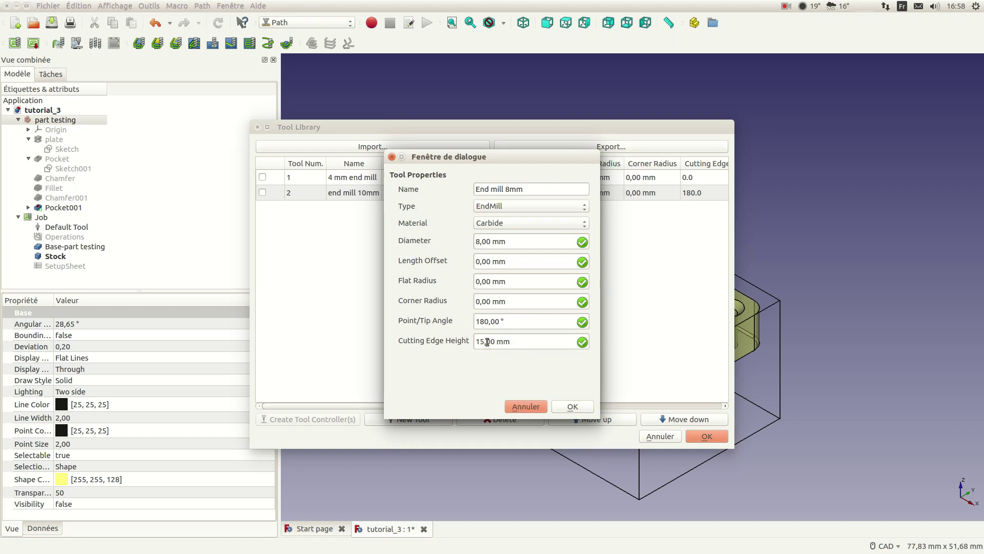
pyautogui.click(574, 406)
pyautogui.click(262, 208)
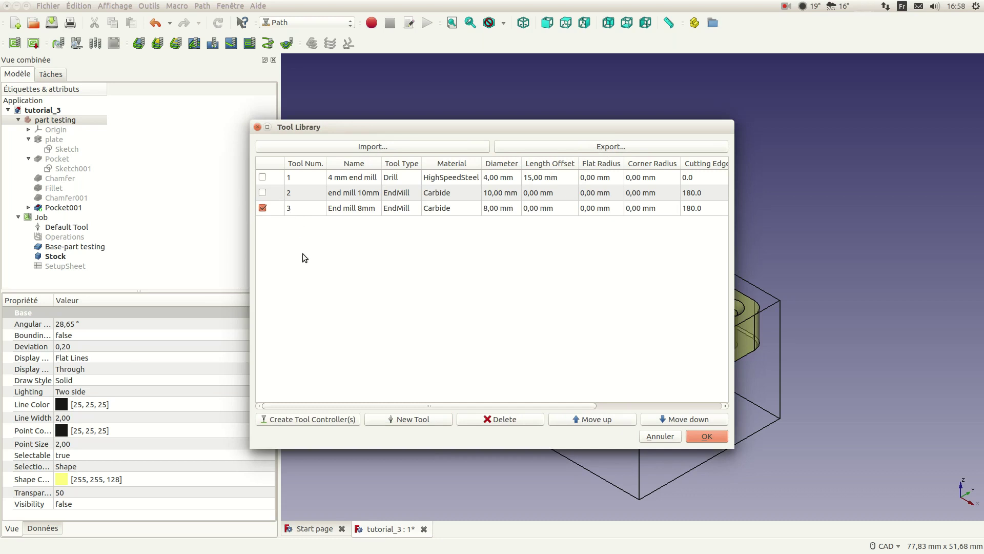
pyautogui.click(298, 421)
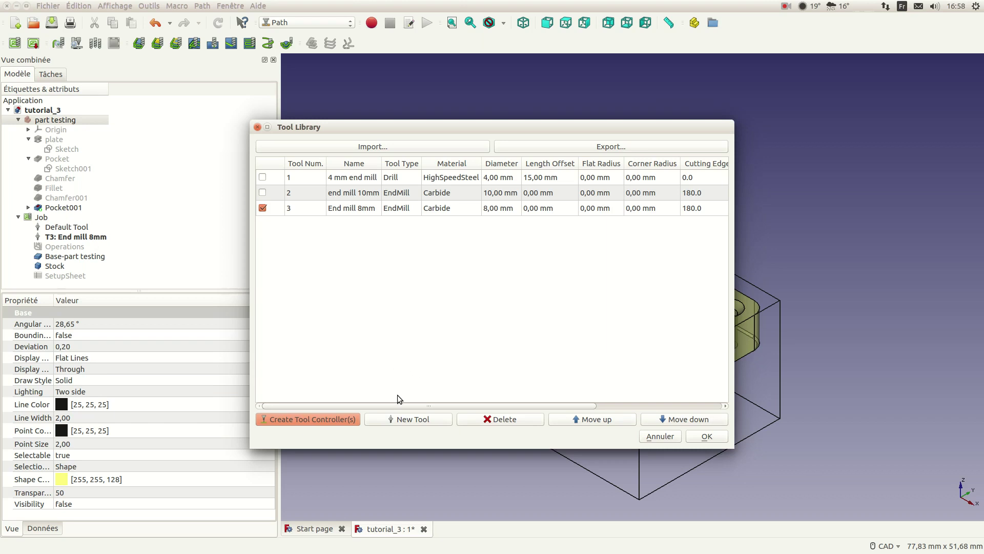
# - Start a new library tool named Drill 3mm, of type Drill, with a diameter of 3 mm
pyautogui.click(412, 423)
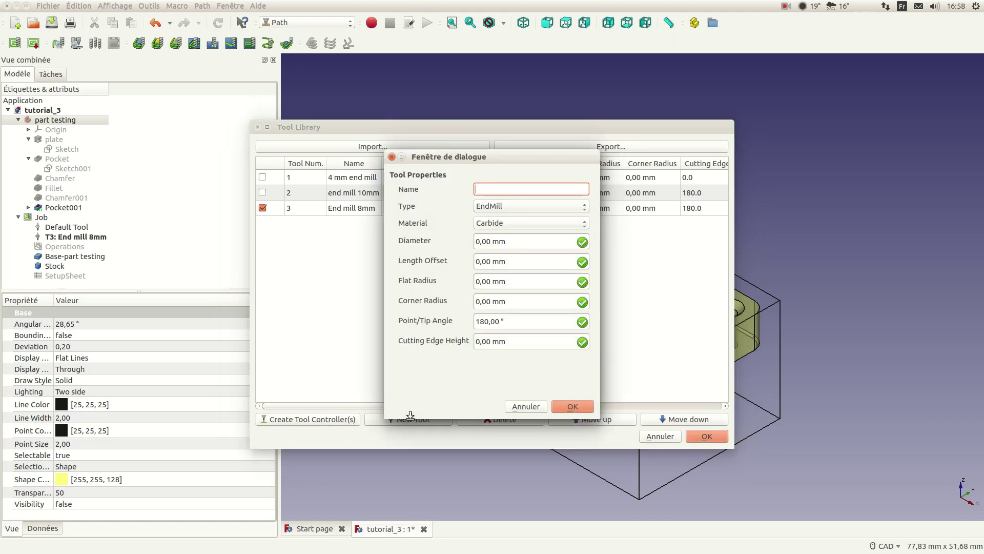
pyautogui.write('Drill 3mm')
pyautogui.click(502, 204)
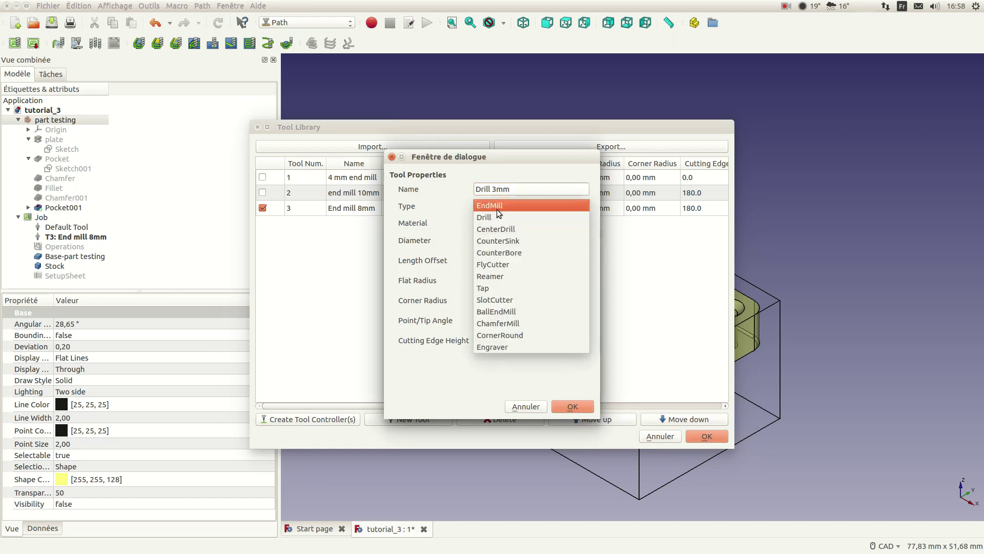
pyautogui.click(491, 215)
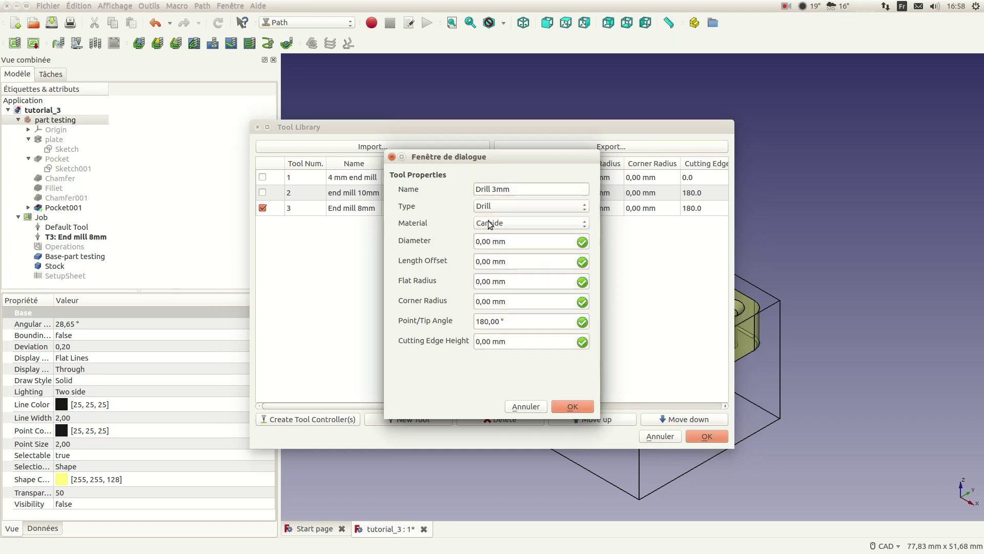
pyautogui.tripleClick(510, 242)
pyautogui.write('3')
# - Set the new drill's cutting edge height to 25 mm and create a tool controller for Drill 3mm
pyautogui.press('Tab')
pyautogui.press('Tab')
pyautogui.press('Tab')
pyautogui.press('Tab')
pyautogui.press('Tab')
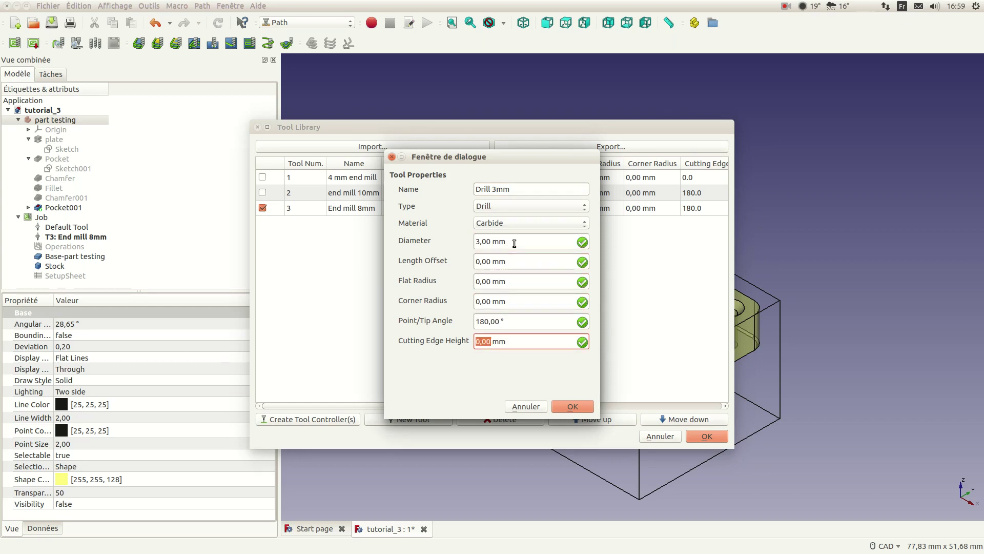
pyautogui.write('25')
pyautogui.click(571, 405)
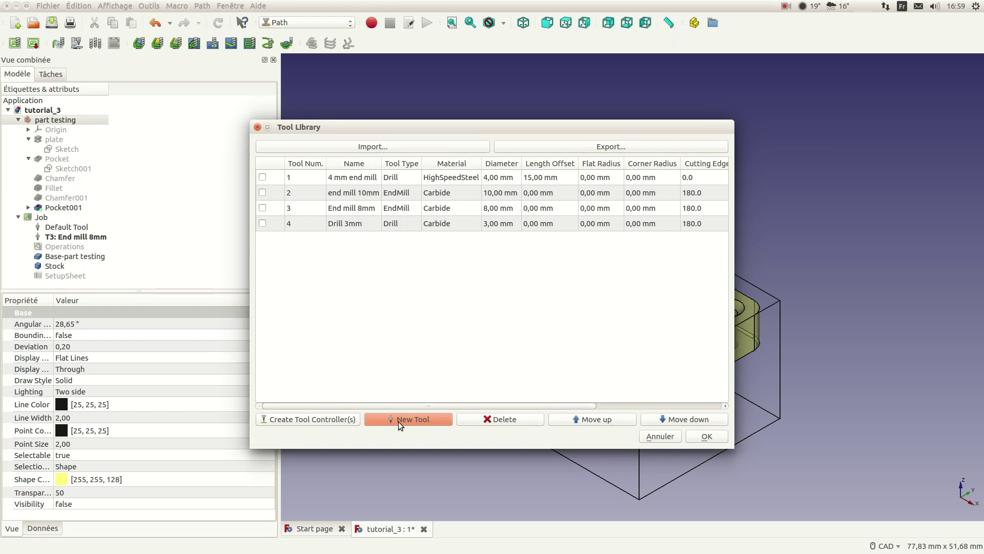
pyautogui.click(261, 223)
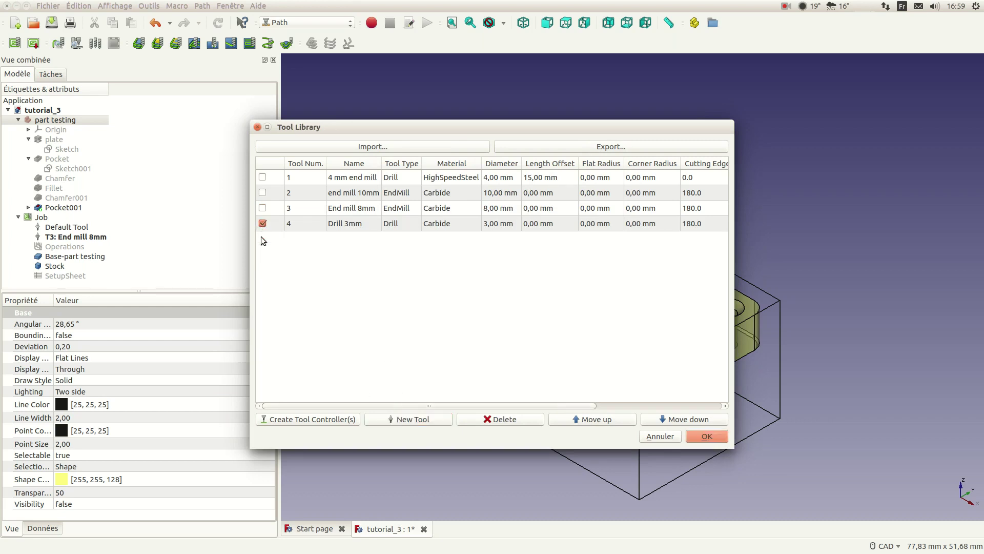
pyautogui.click(303, 420)
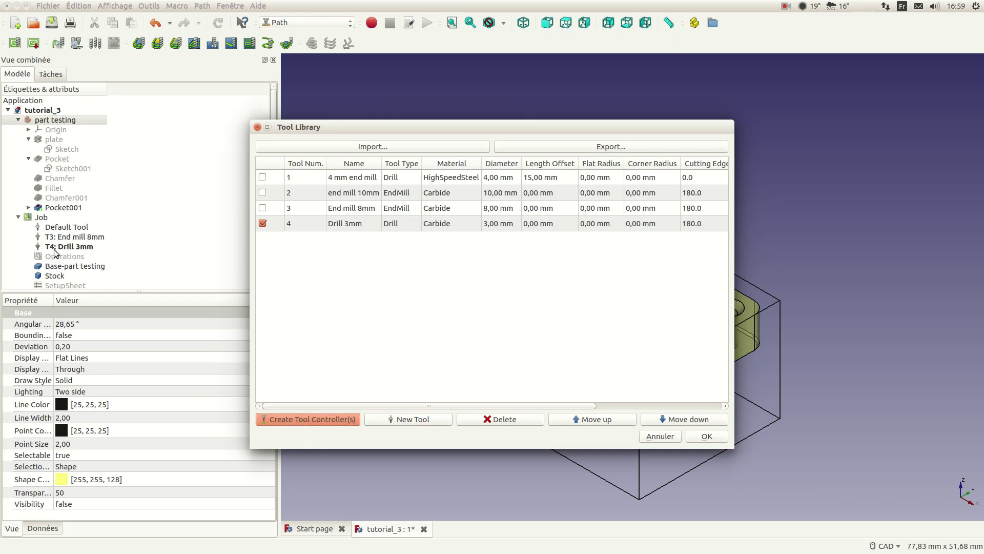
# - Start a new library tool named End mill 3mm with a diameter of 3 mm
pyautogui.click(405, 419)
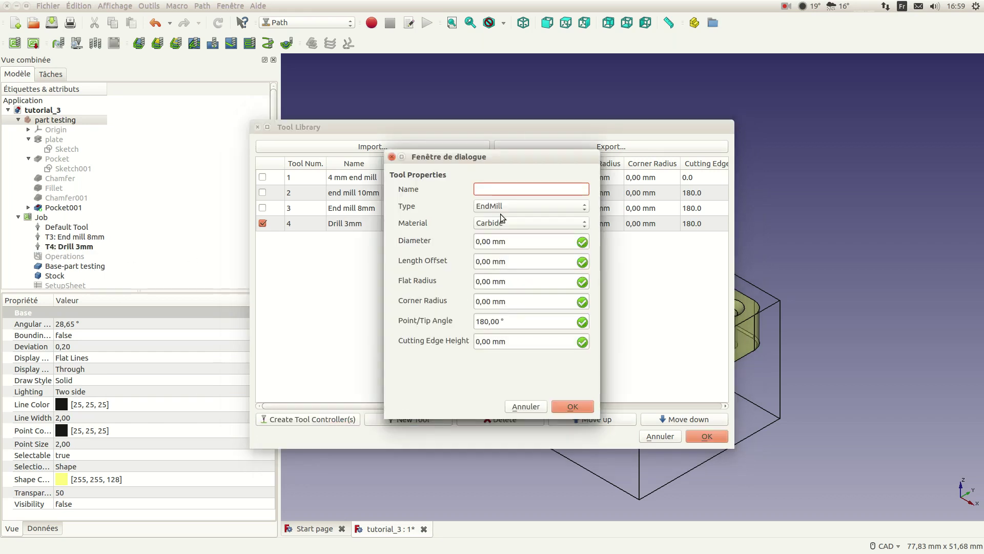
pyautogui.write('End mill')
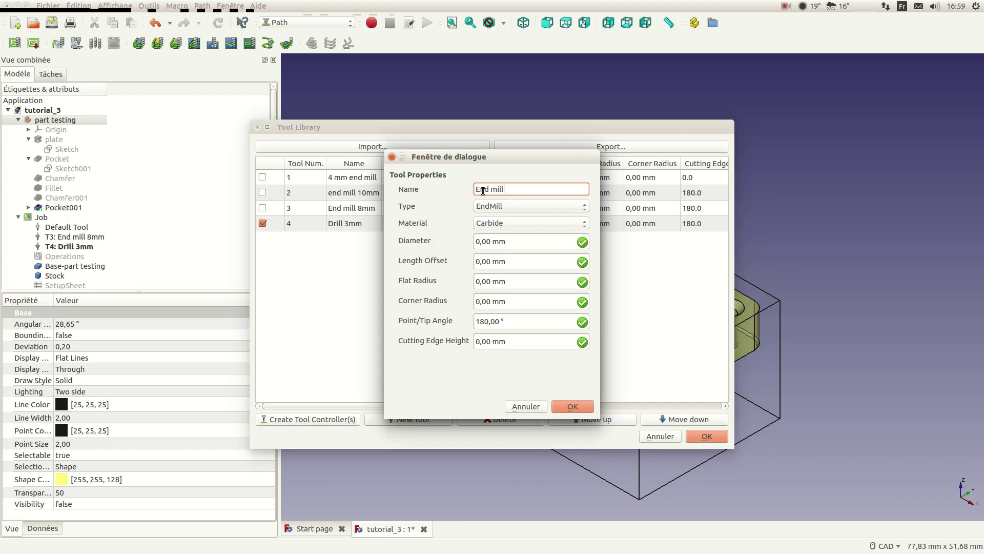
pyautogui.write(' 3mm')
pyautogui.press('Tab')
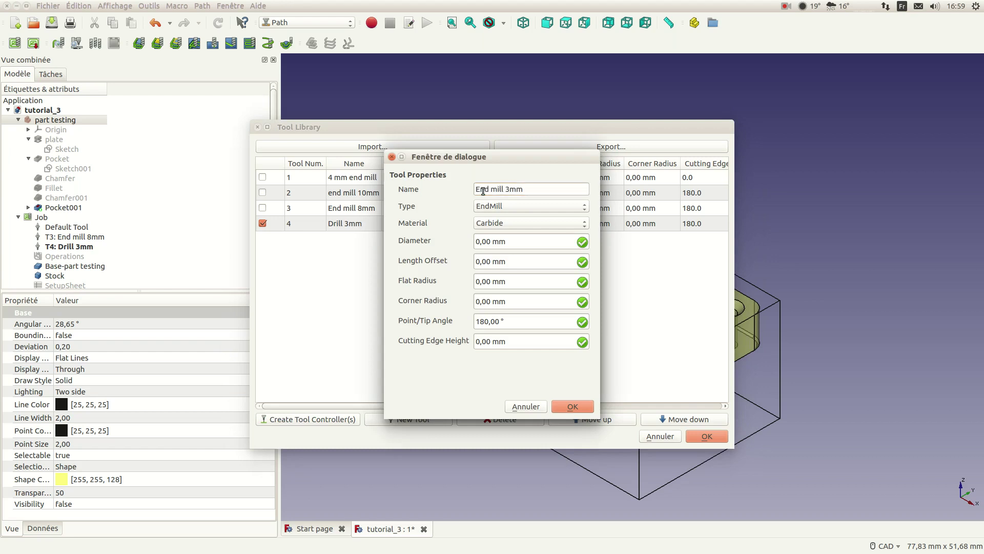
pyautogui.tripleClick(500, 242)
pyautogui.write('3')
# - Set the 3 mm end mill's cutting edge height to 15 mm and create a tool controller for End mill 3mm
pyautogui.tripleClick(494, 342)
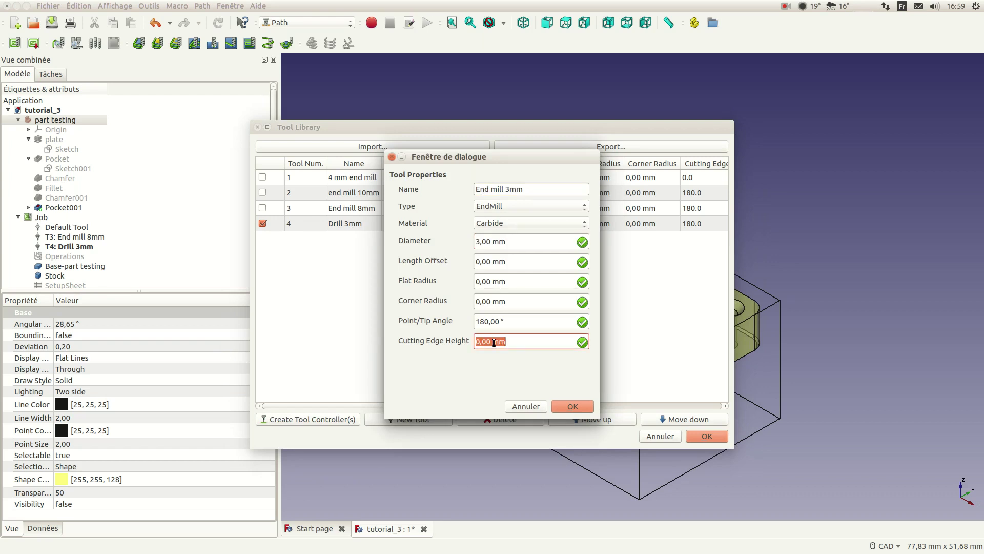
pyautogui.write('15')
pyautogui.press('Tab')
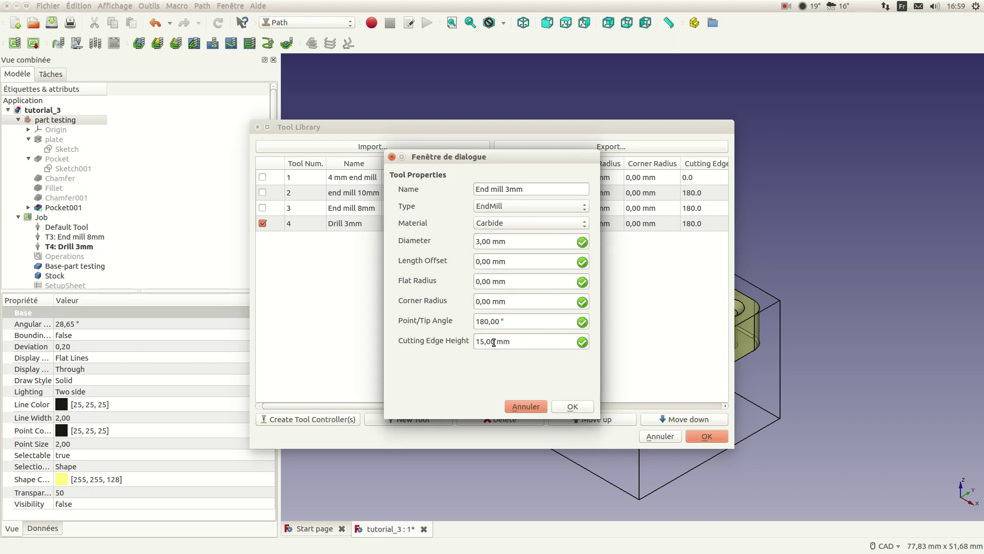
pyautogui.click(571, 407)
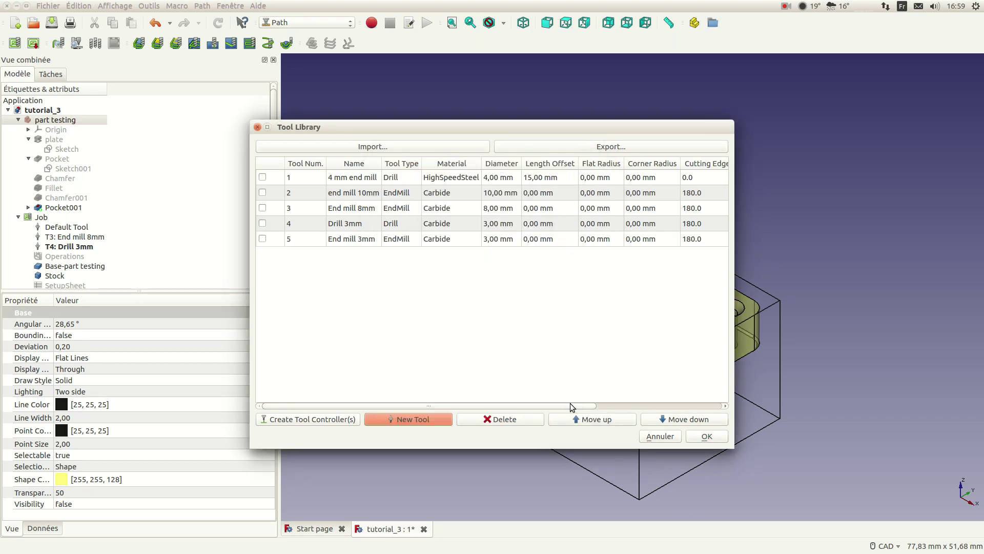
pyautogui.click(262, 238)
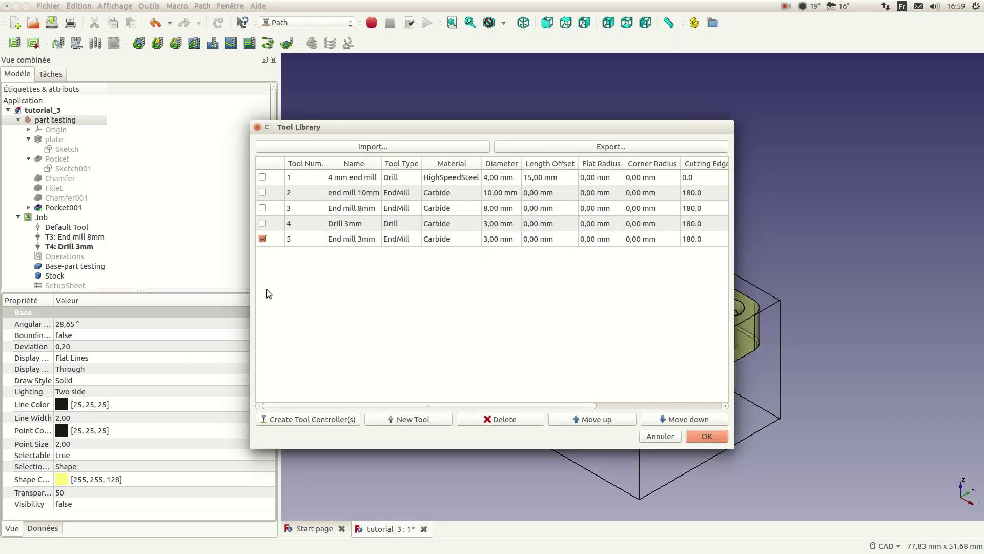
pyautogui.click(325, 420)
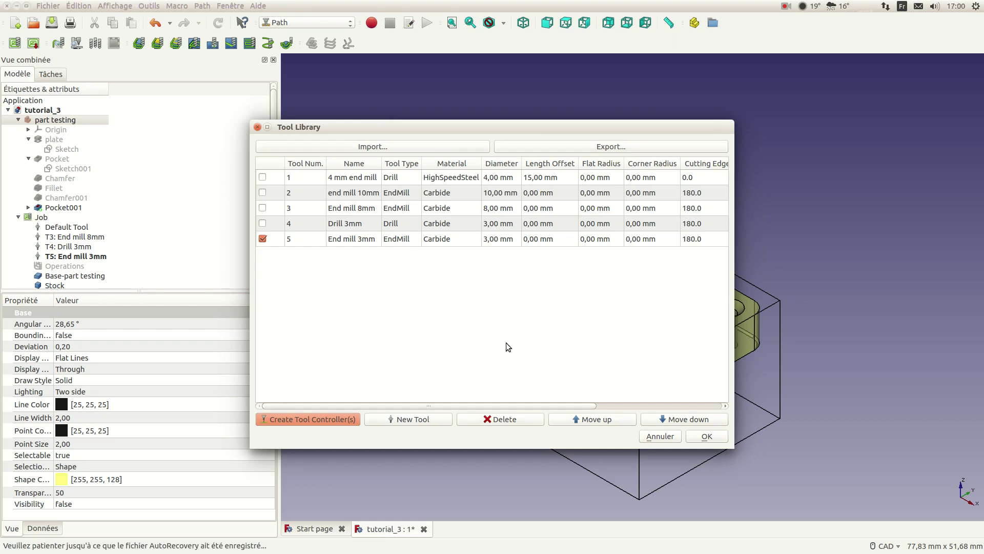
# - Finish the tool library and create a face milling operation using the T3: End mill 8mm tool controller
pyautogui.click(707, 437)
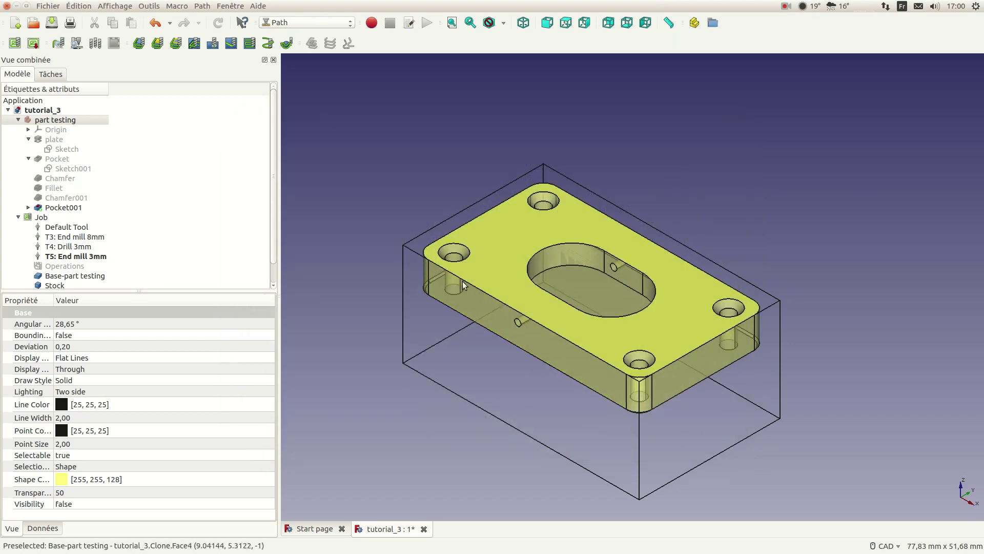
pyautogui.scroll(-2, 401, 288)
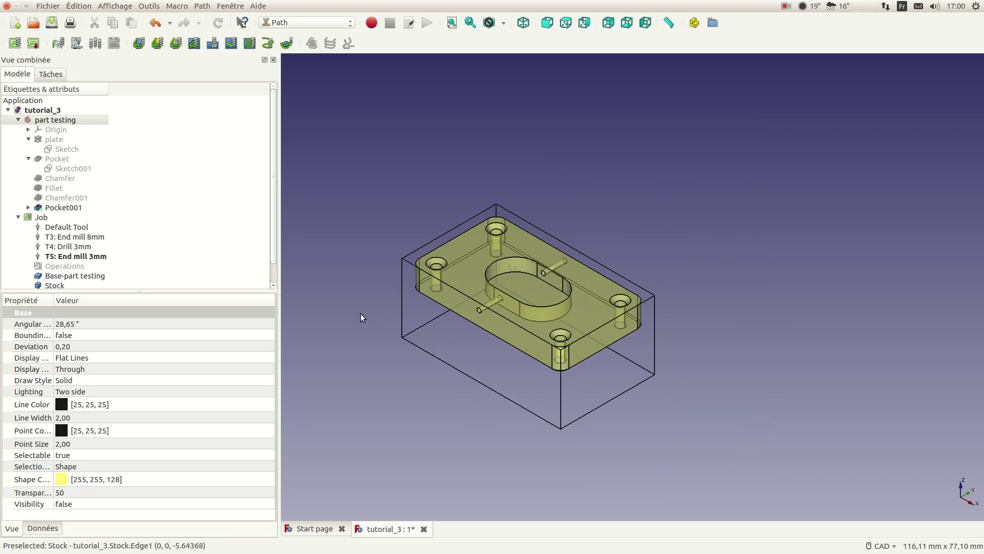
pyautogui.scroll(-1, 264, 225)
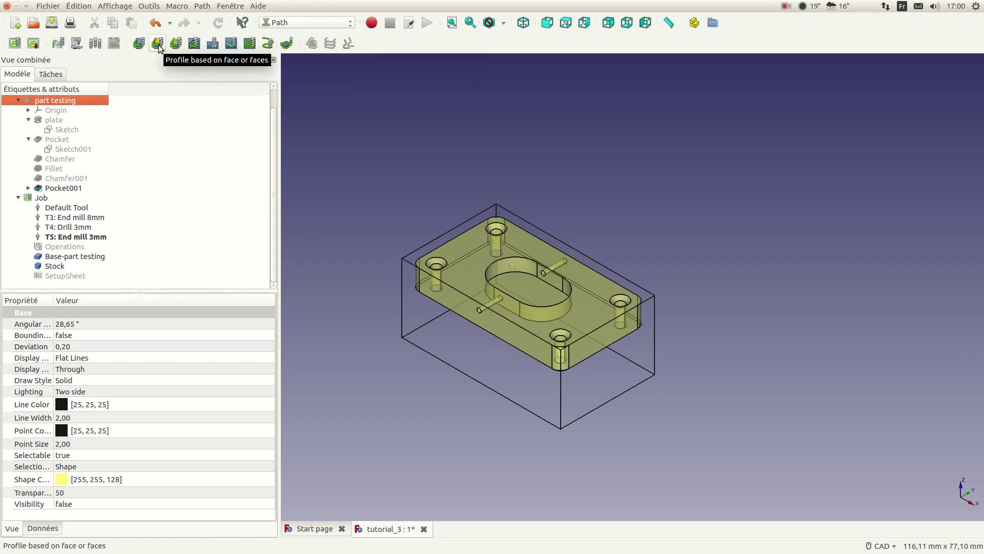
pyautogui.click(250, 45)
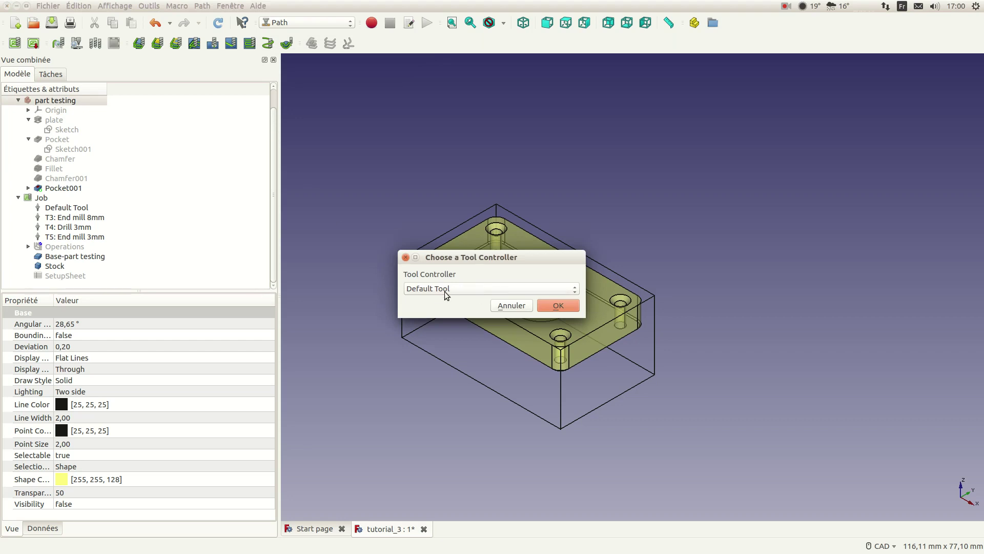
pyautogui.moveTo(474, 258); pyautogui.dragTo(470, 200)
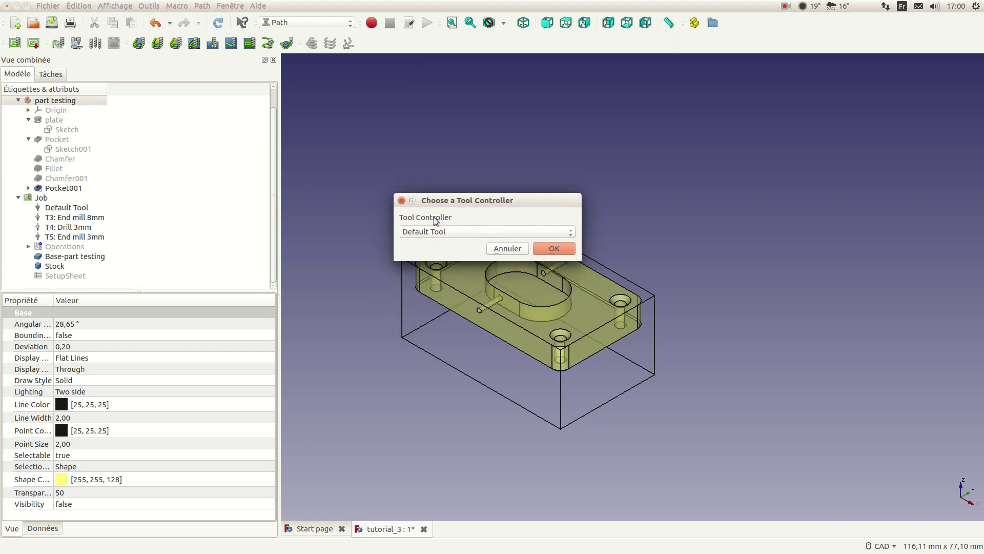
pyautogui.click(573, 232)
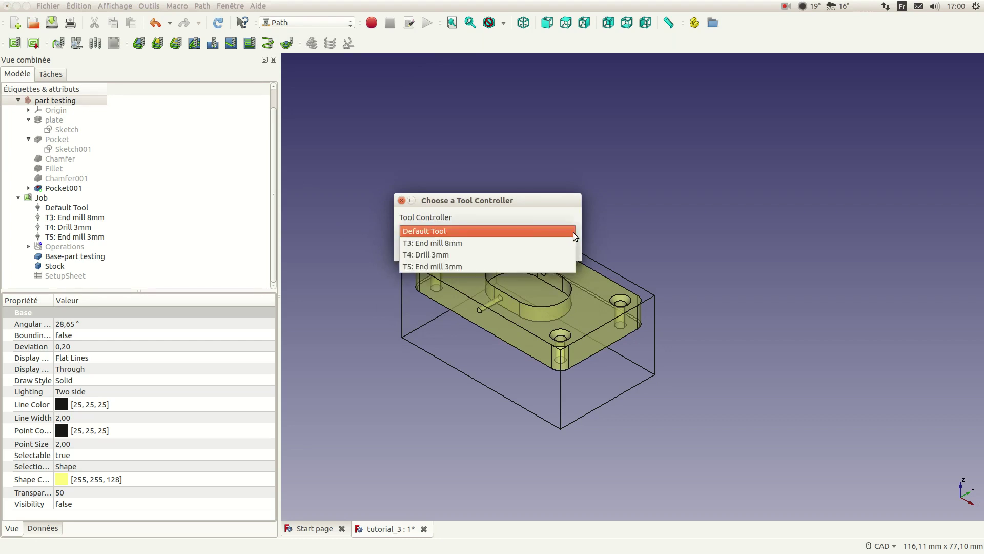
pyautogui.click(438, 247)
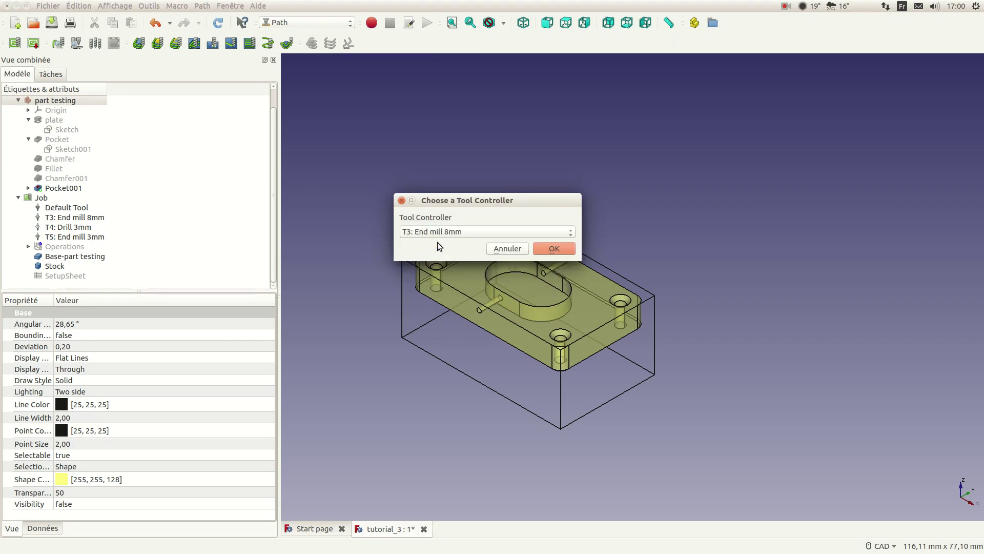
pyautogui.click(554, 248)
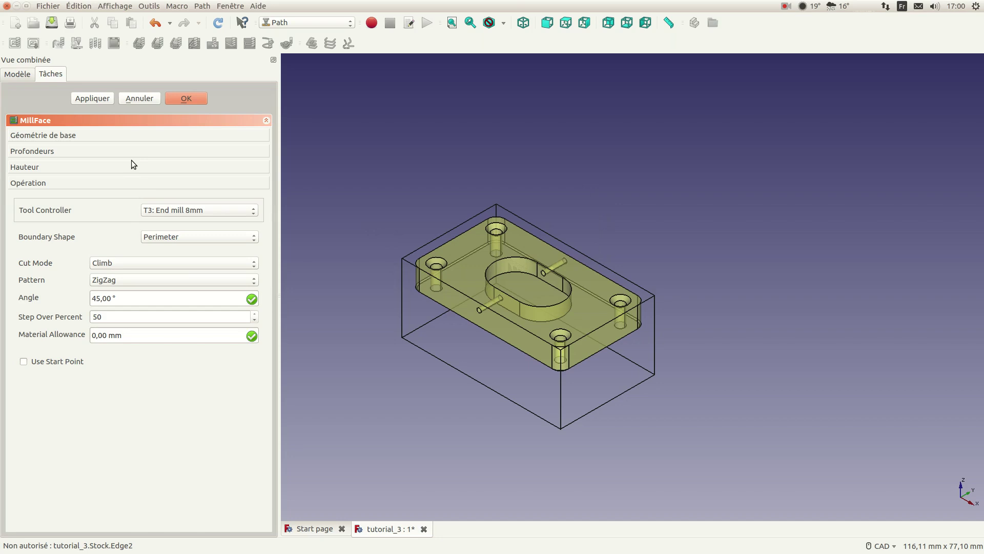
# - Add the top face of the plate as the base geometry of the MillFace operation
pyautogui.click(111, 134)
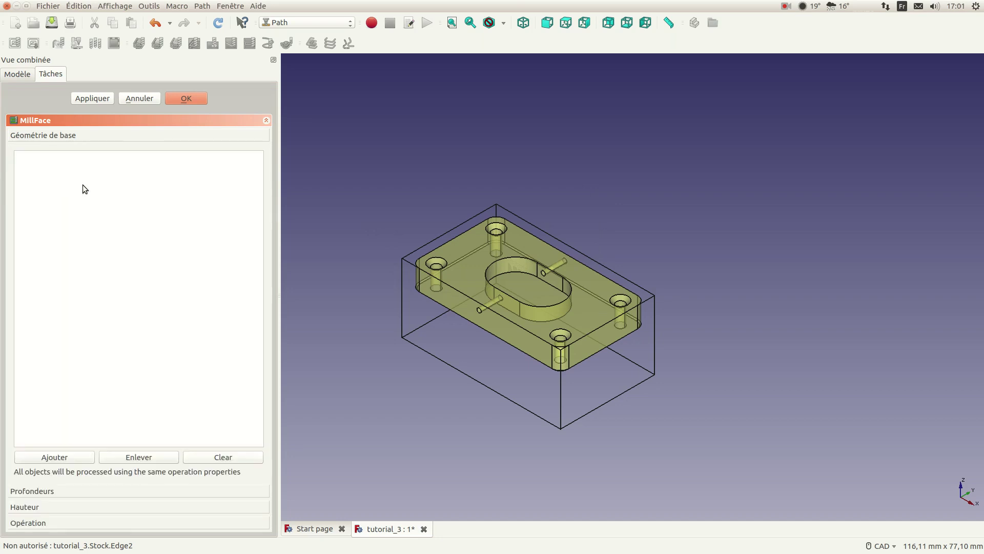
pyautogui.click(472, 254)
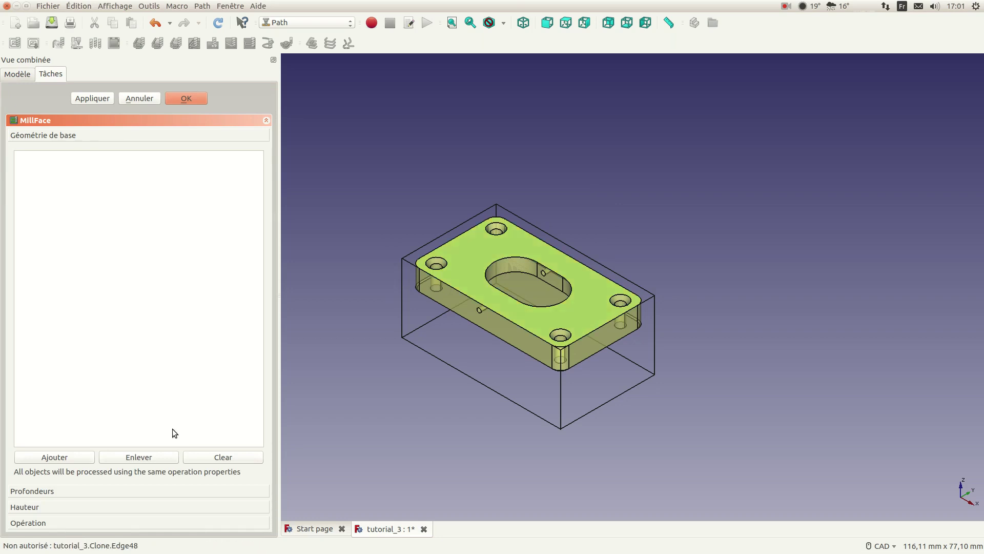
pyautogui.click(53, 457)
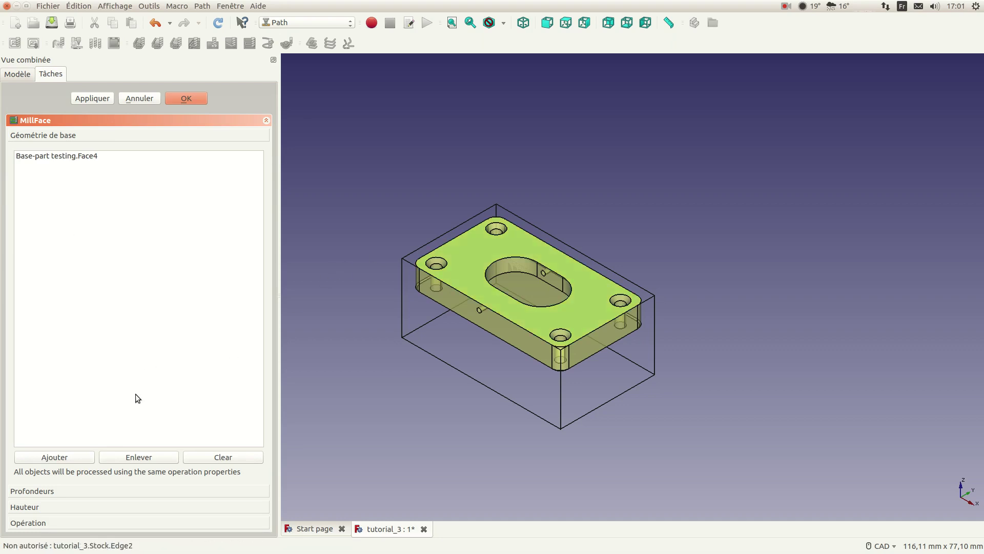
# - Set the face milling step down to 0.5 mm
pyautogui.click(70, 494)
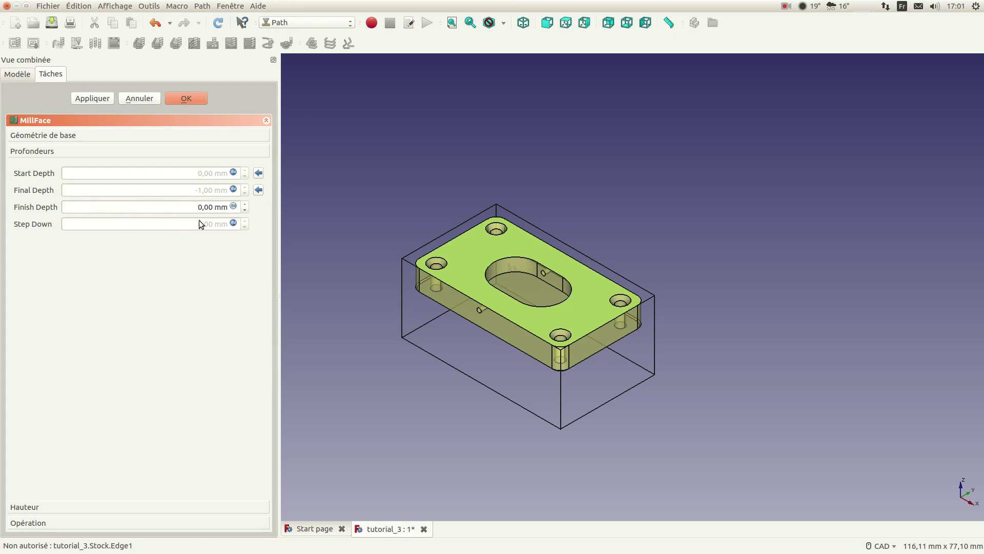
pyautogui.click(234, 223)
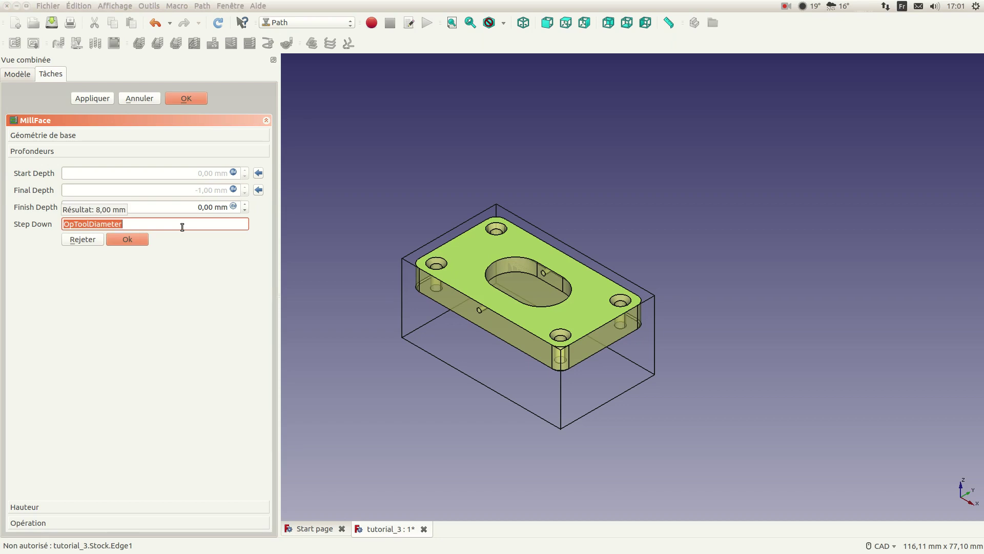
pyautogui.write('0.5')
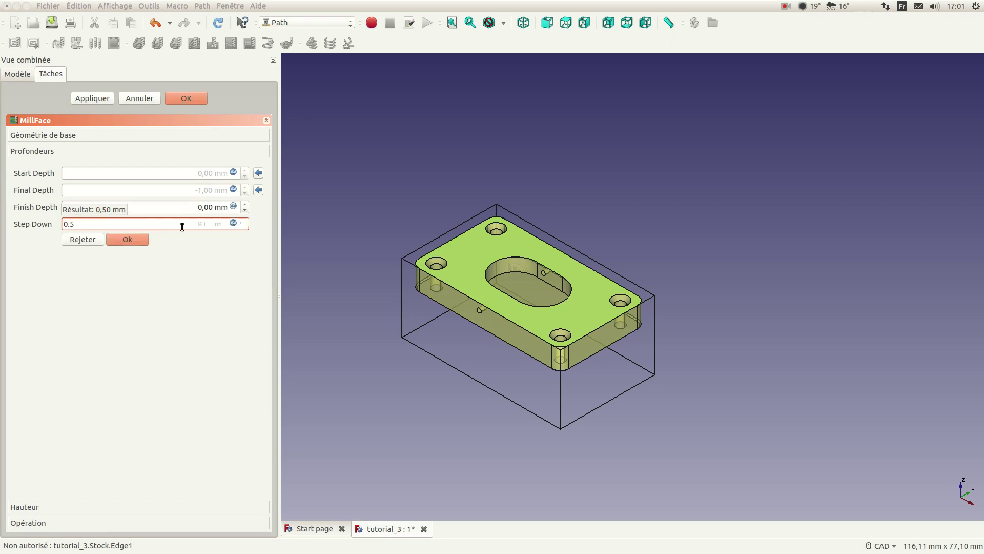
pyautogui.click(136, 239)
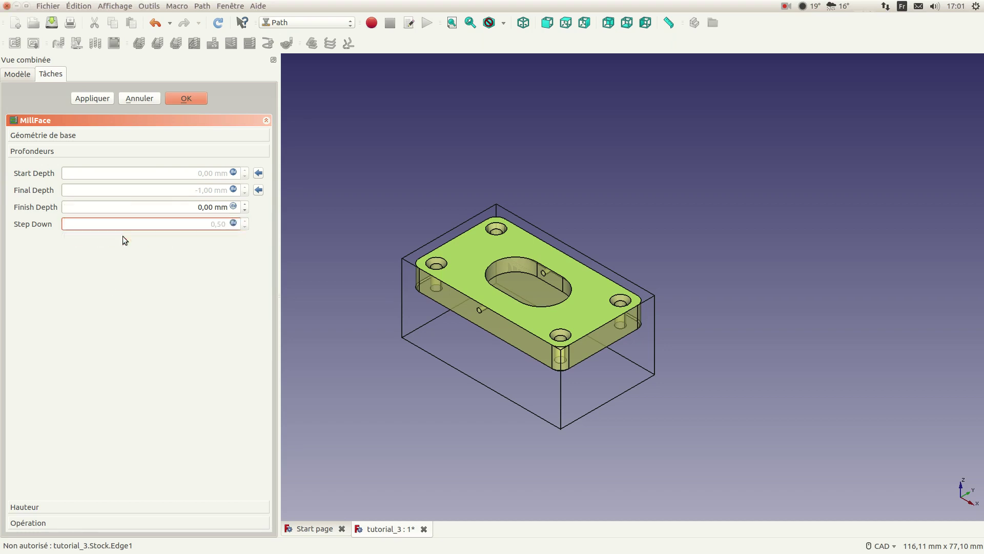
# - Keep the face milling cut mode at Climb and apply the operation to generate its toolpath
pyautogui.click(59, 522)
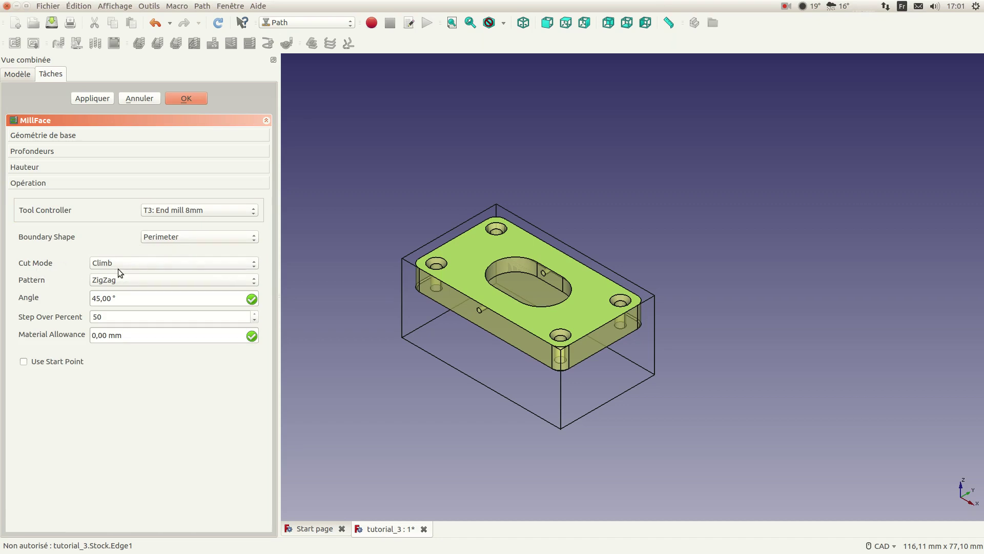
pyautogui.click(145, 265)
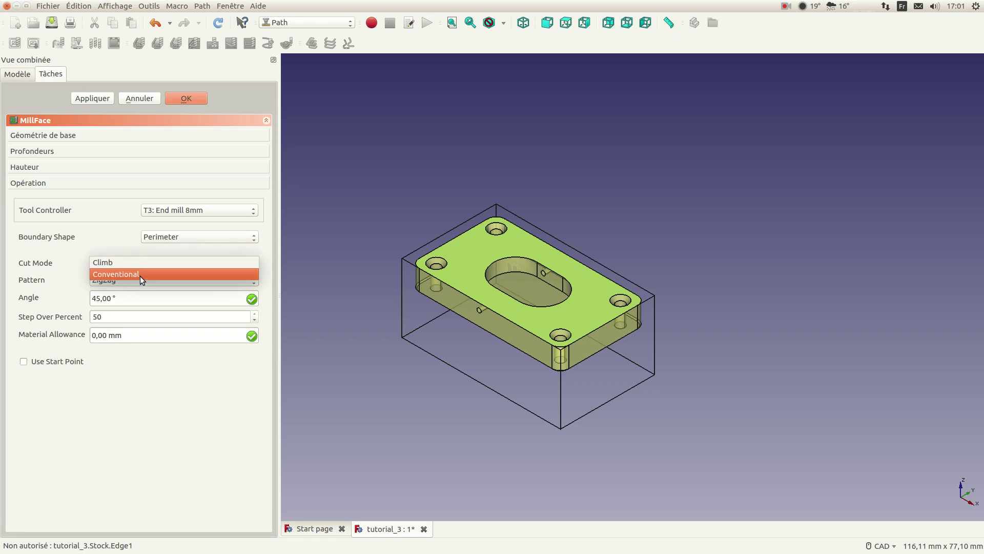
pyautogui.click(131, 263)
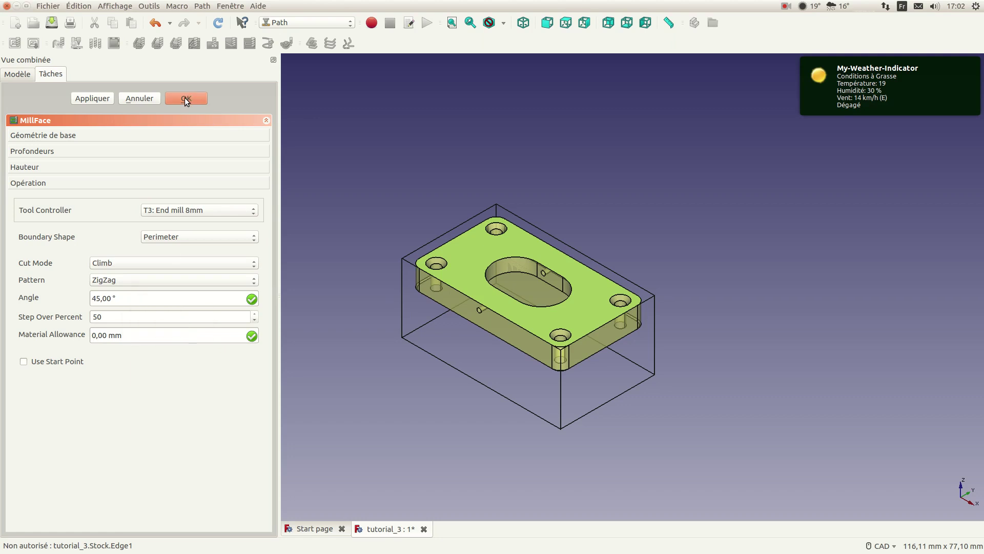
pyautogui.click(97, 97)
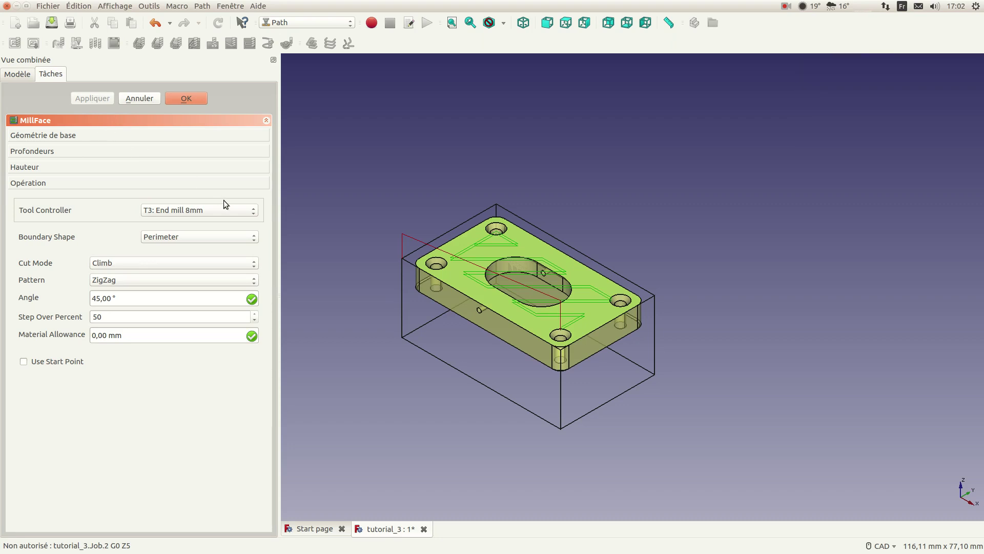
# - Set the face milling boundary shape to Stock, apply it and inspect the toolpath
pyautogui.click(233, 238)
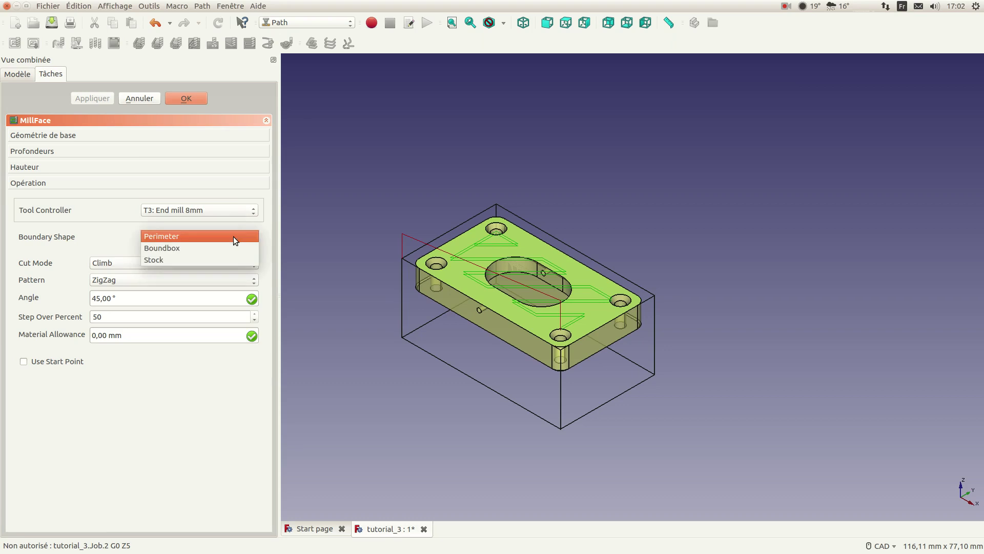
pyautogui.click(183, 258)
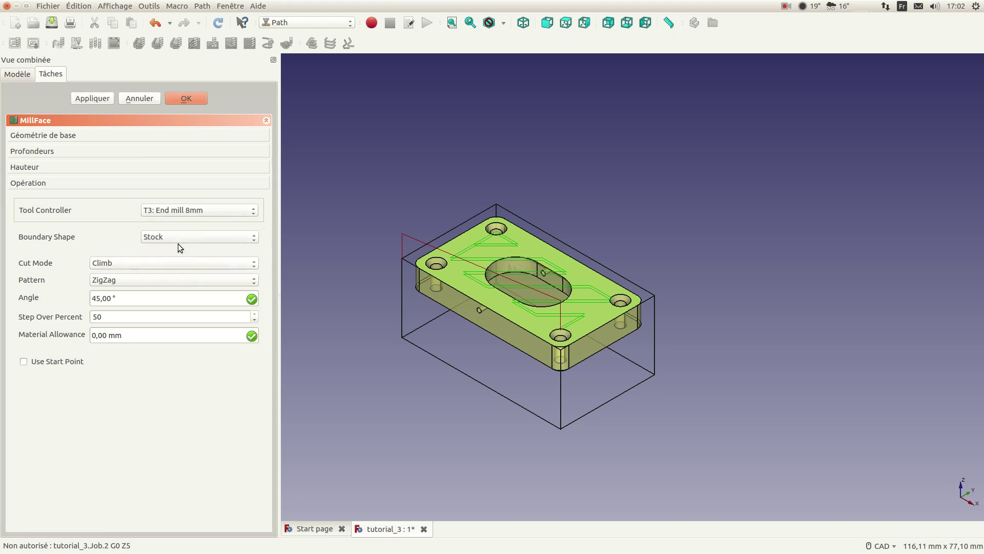
pyautogui.click(90, 98)
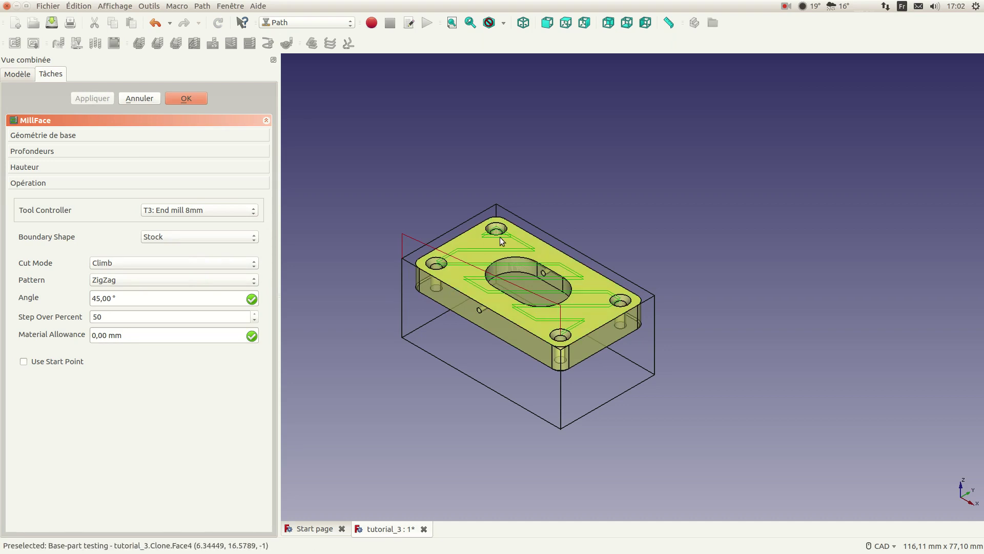
pyautogui.scroll(3, 563, 287)
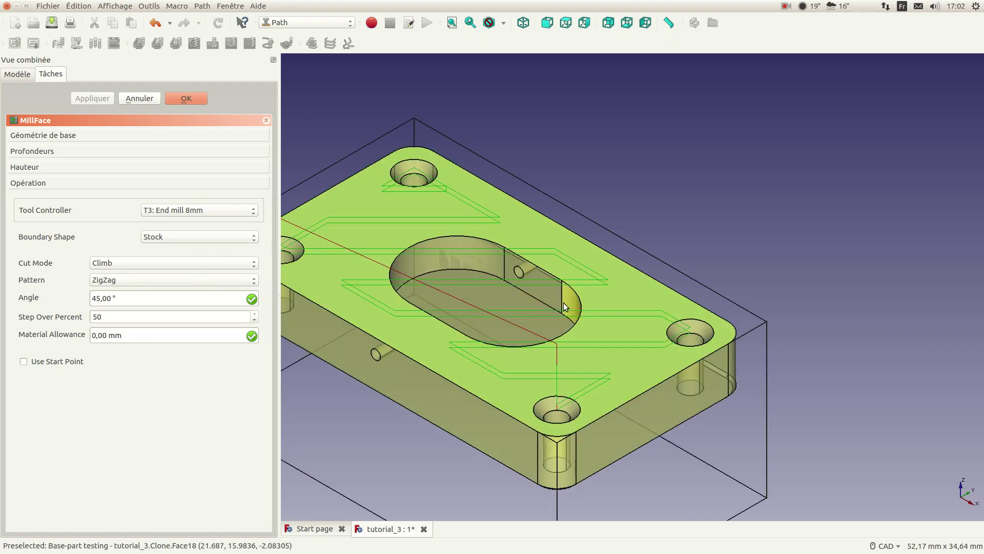
pyautogui.click(670, 356)
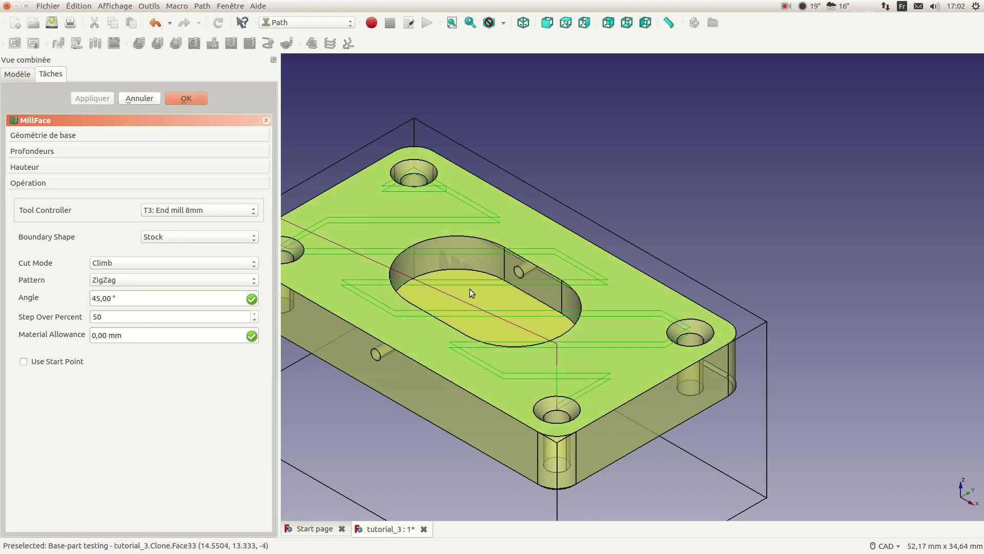
# - Set the ZigZag pattern angle to 30°, apply it and accept the MillFace operation
pyautogui.scroll(-2, 469, 287)
pyautogui.click(139, 299)
pyautogui.hotkey('ctrl', 'a')
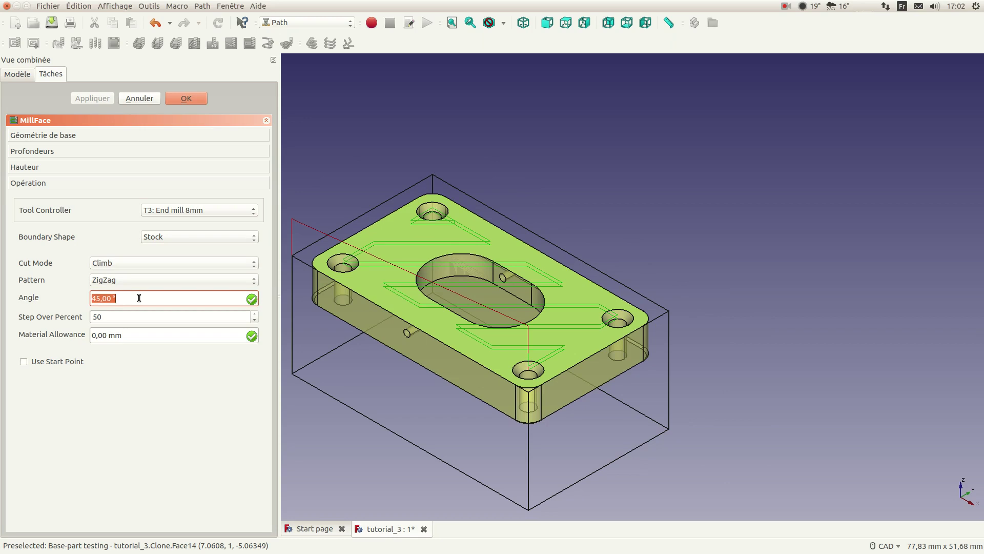
pyautogui.write('30')
pyautogui.press('Tab')
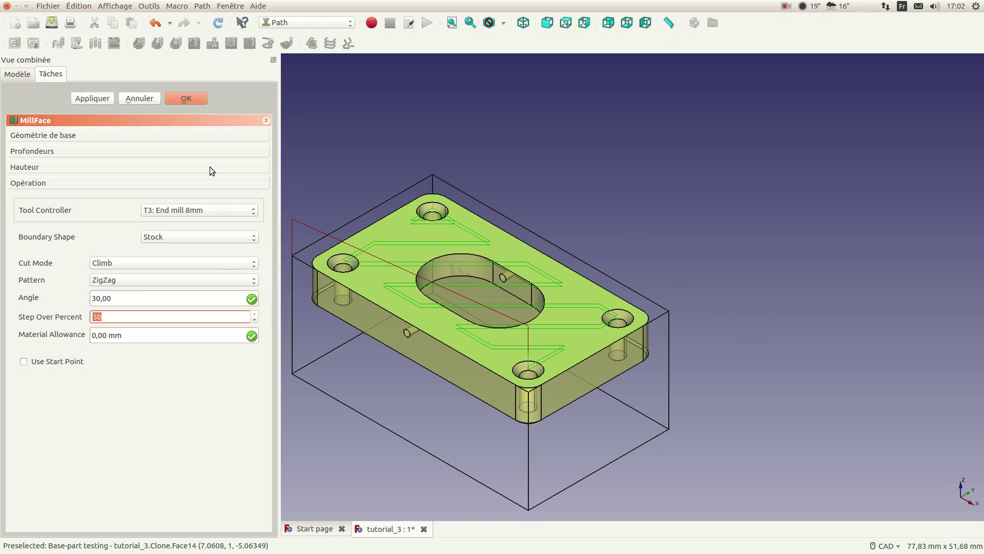
pyautogui.click(94, 99)
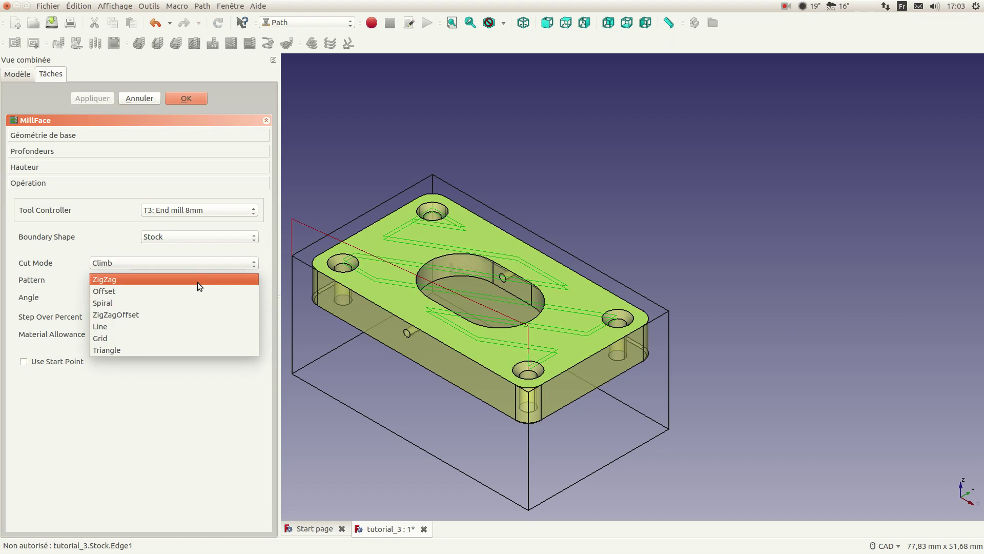
pyautogui.click(165, 282)
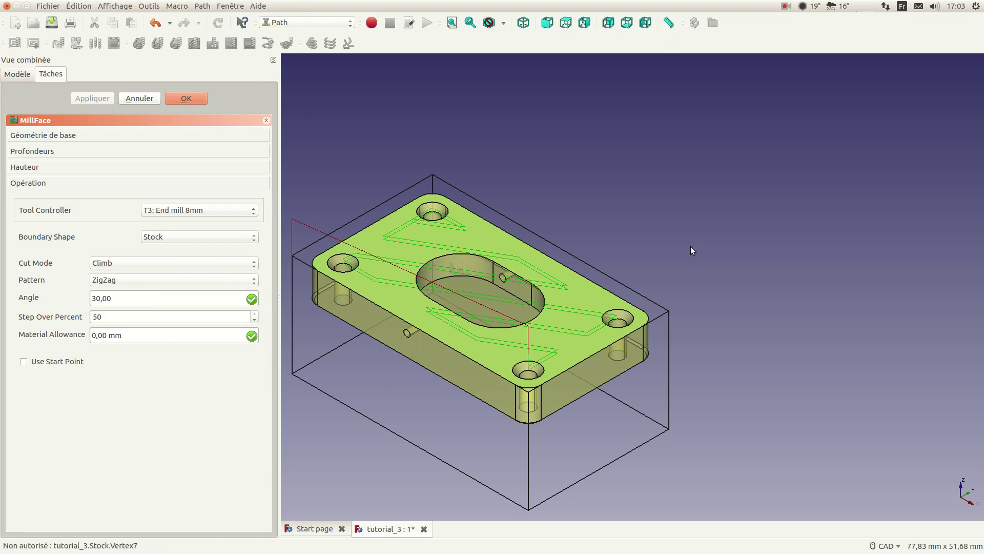
pyautogui.moveTo(691, 242); pyautogui.dragTo(769, 206, button='middle')
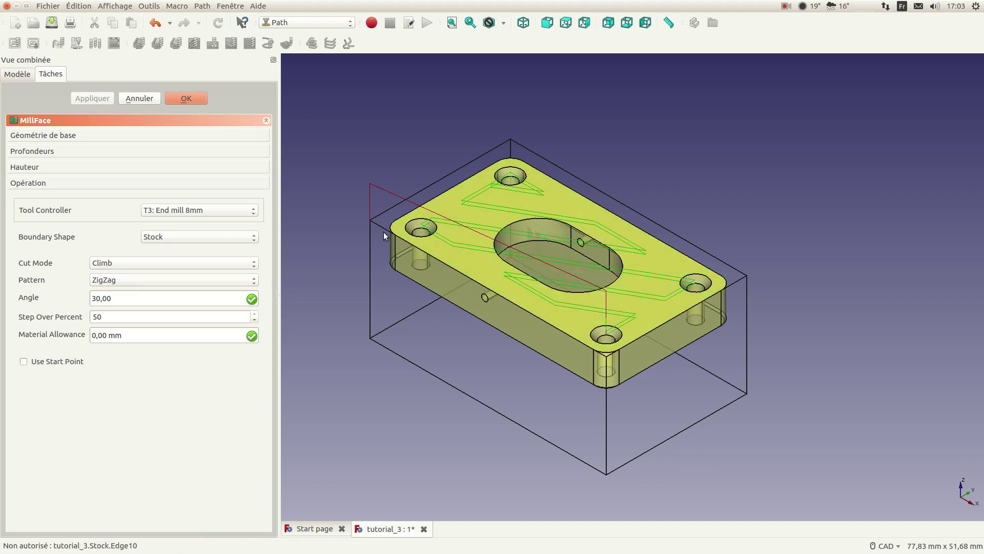
pyautogui.click(187, 99)
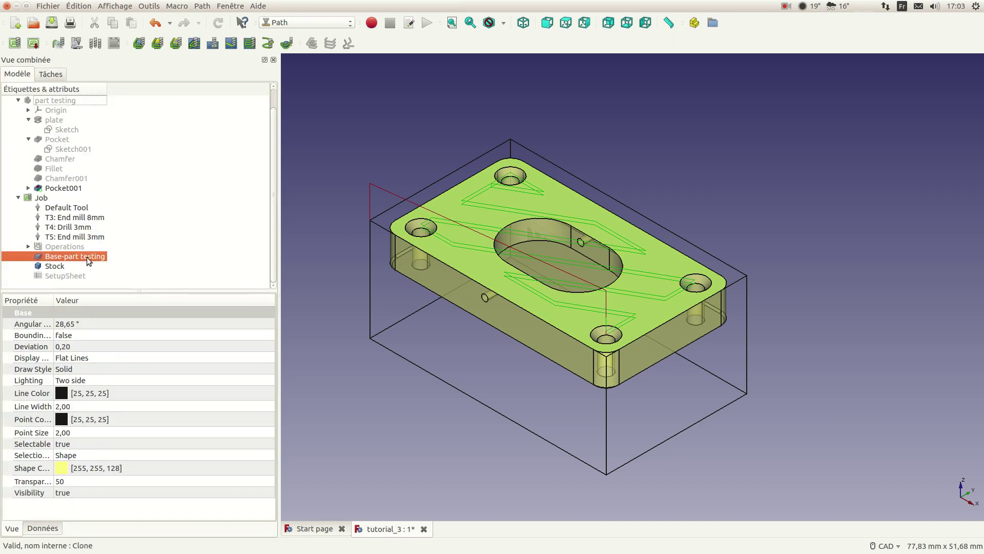
# - Select MillFace among the job's operations and examine the feed and spindle settings of the T3: End mill 8mm controller
pyautogui.click(29, 246)
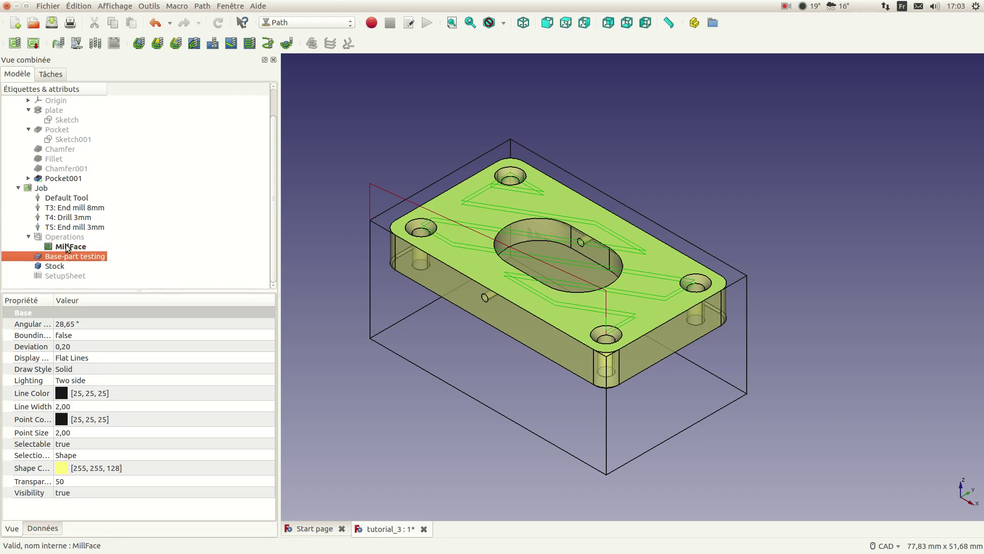
pyautogui.click(70, 248)
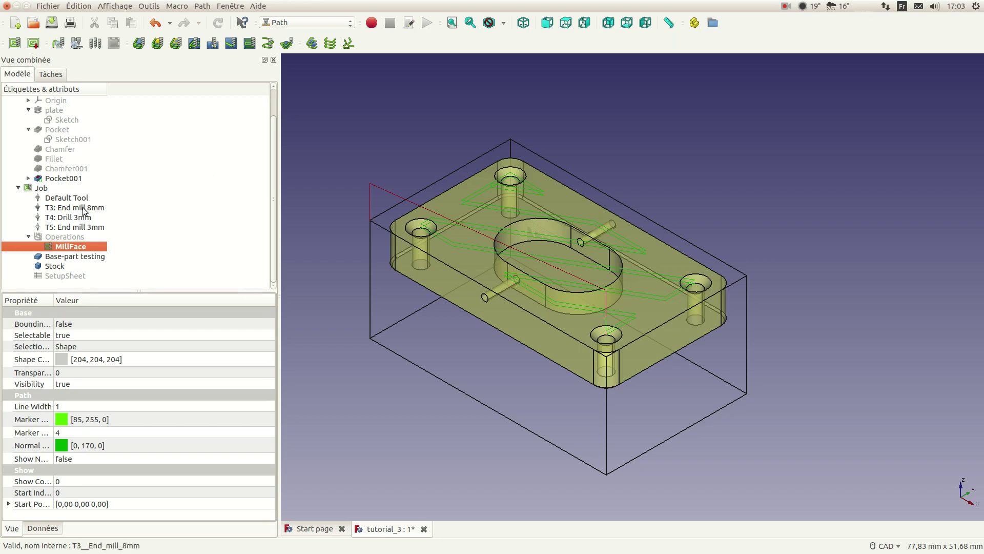
pyautogui.doubleClick(82, 208)
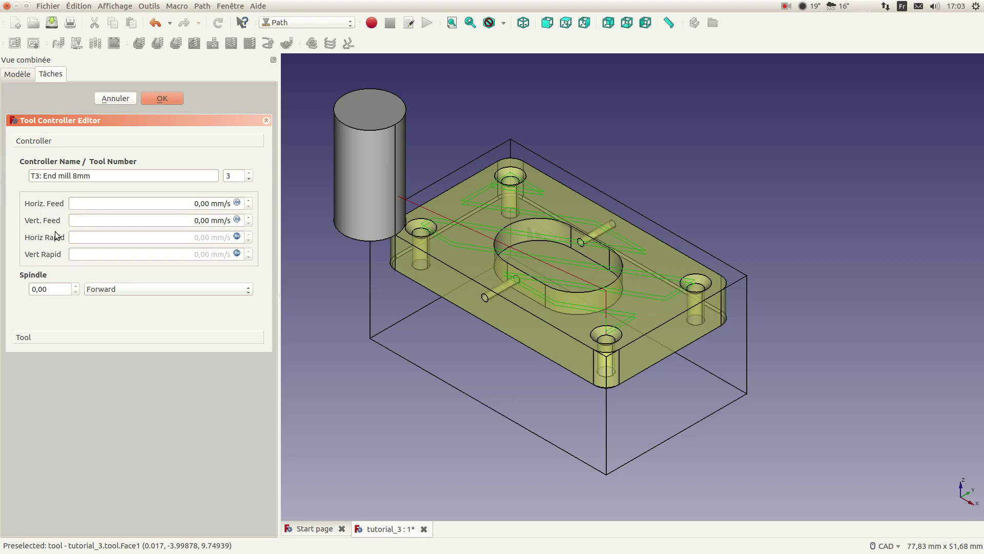
pyautogui.doubleClick(53, 289)
pyautogui.click(159, 99)
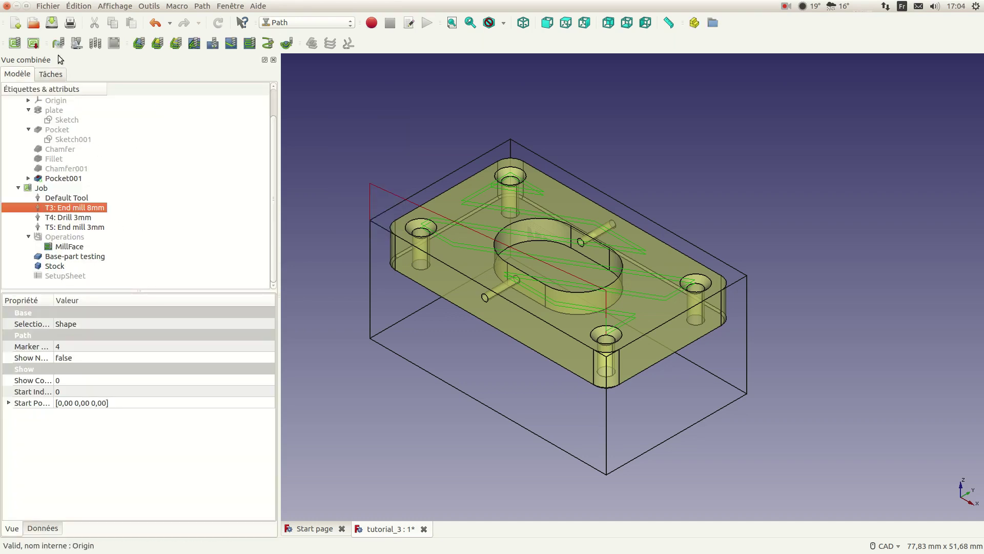
# - Open the preferences and look through the Path job, dressup and path colour settings
pyautogui.click(48, 6)
pyautogui.moveTo(73, 8)
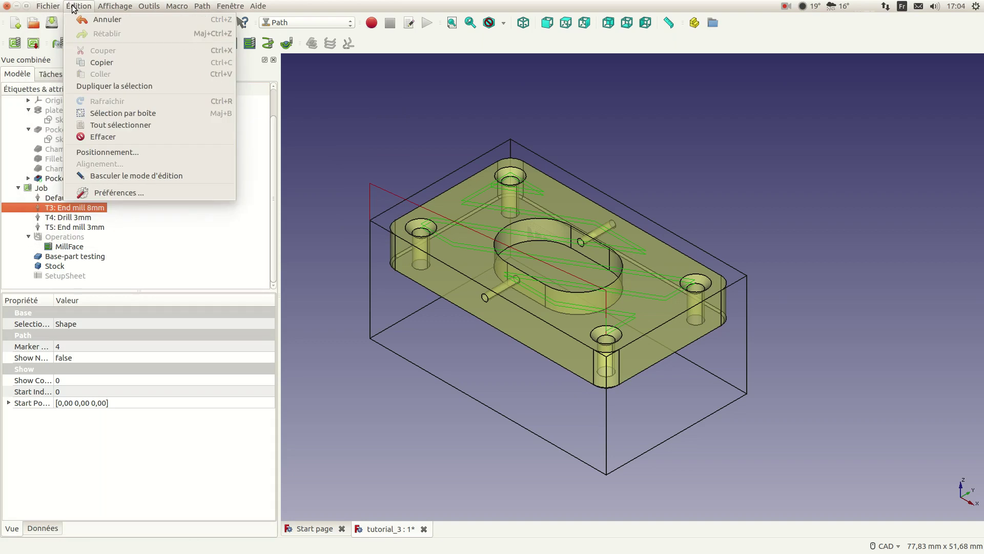
pyautogui.click(109, 193)
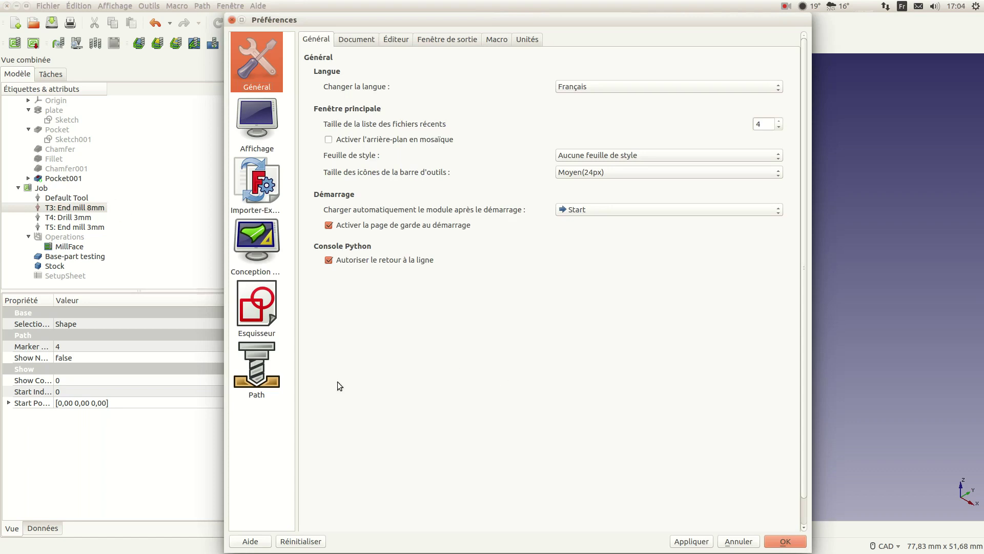
pyautogui.click(262, 376)
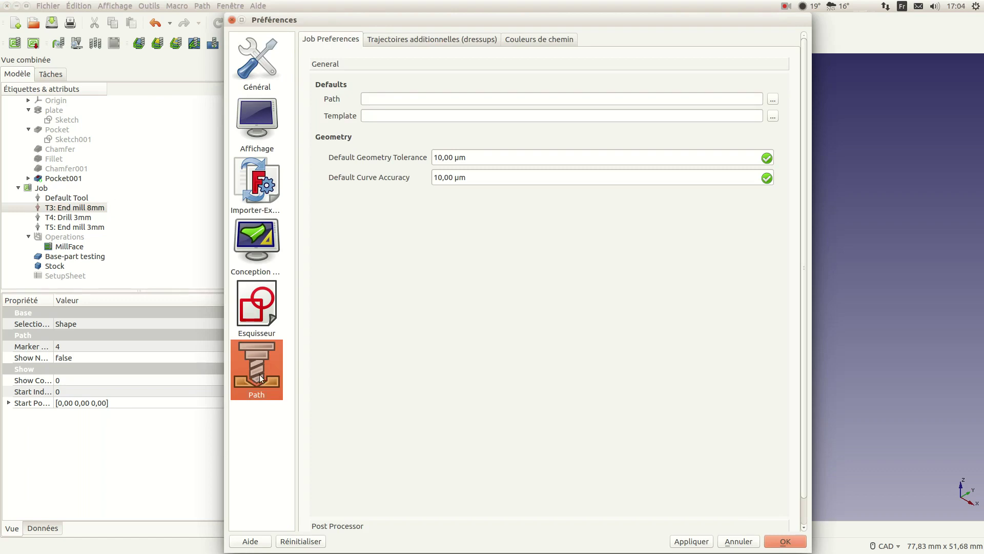
pyautogui.click(410, 40)
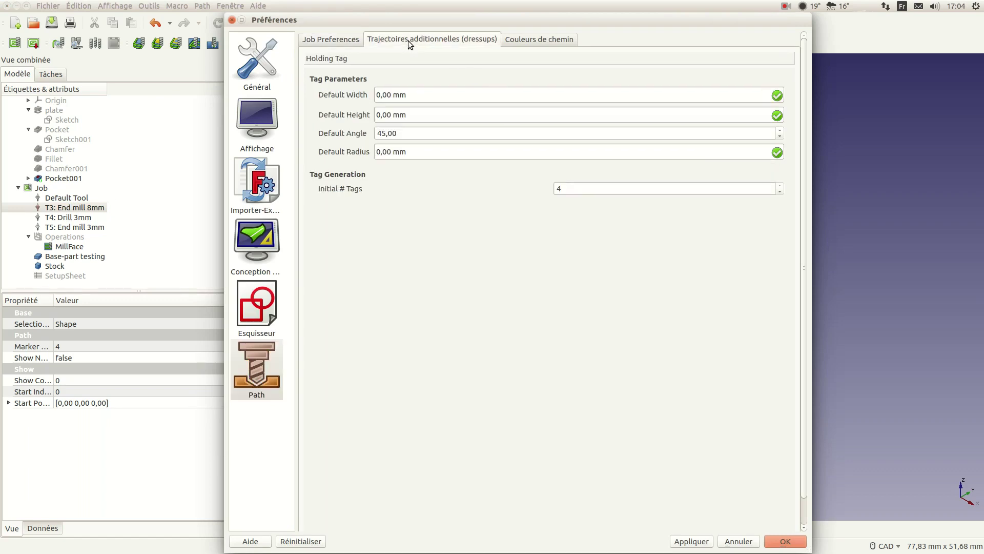
pyautogui.click(533, 40)
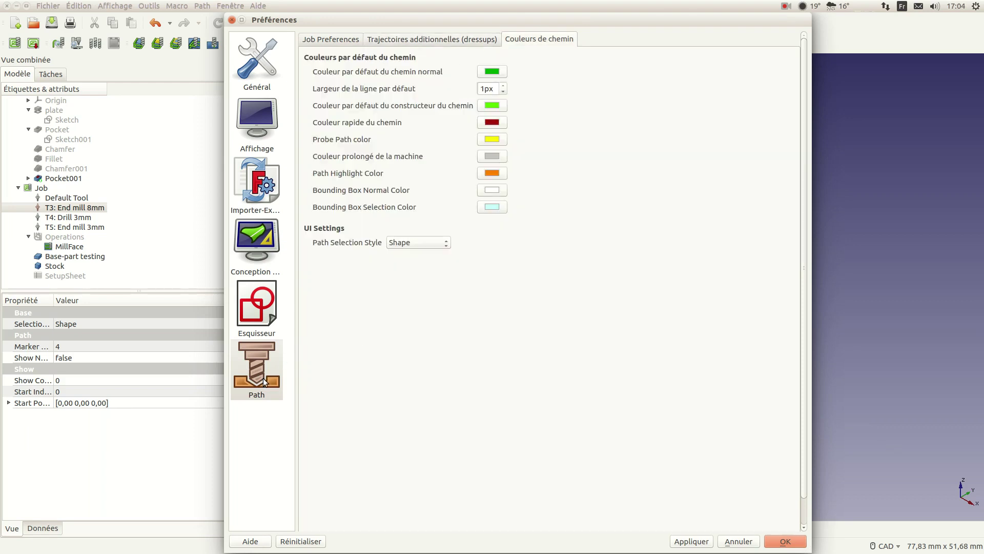
# - Set the user unit system to "Petites pièces métriques et CNC (mm, mm / min)" in the general preferences and accept
pyautogui.click(262, 68)
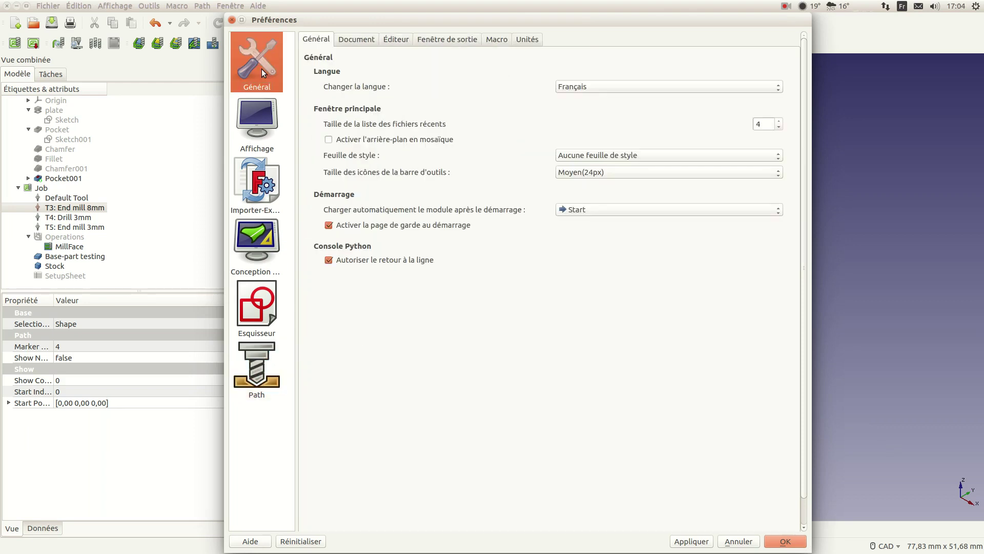
pyautogui.click(527, 40)
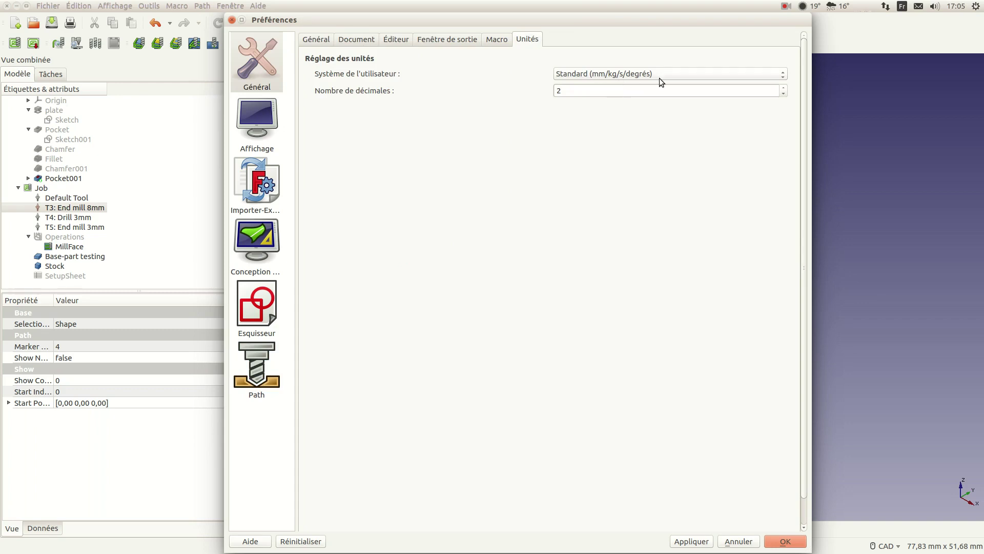
pyautogui.click(775, 76)
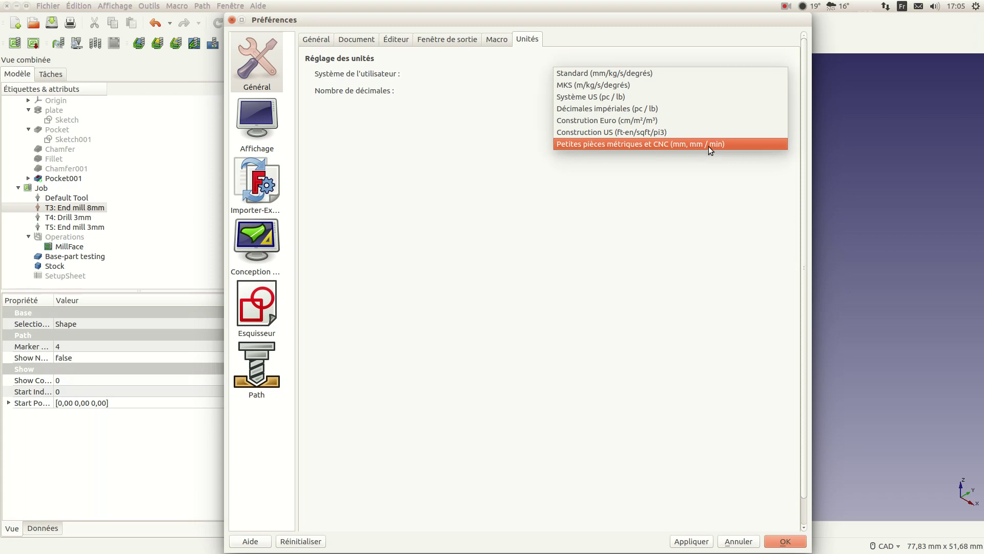
pyautogui.click(649, 146)
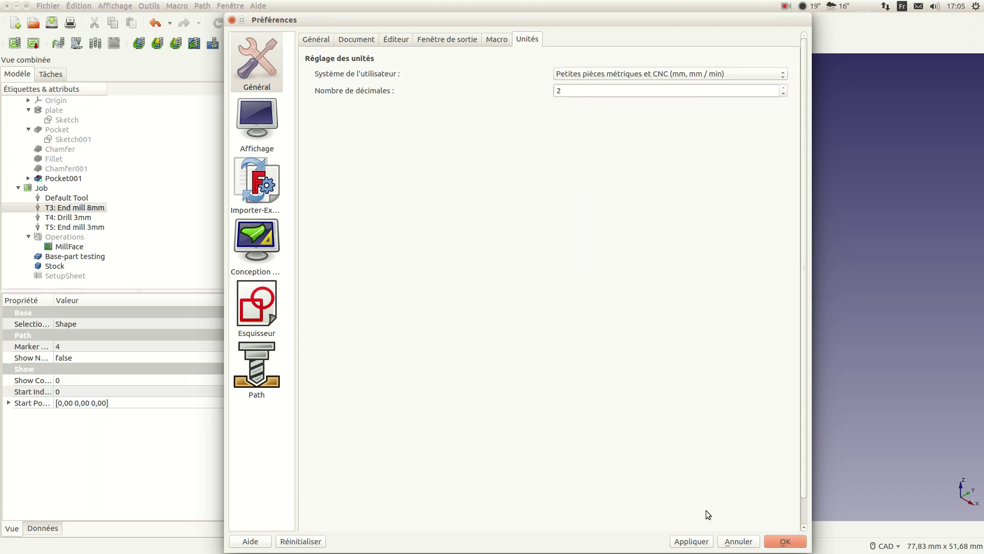
pyautogui.click(691, 542)
pyautogui.click(783, 543)
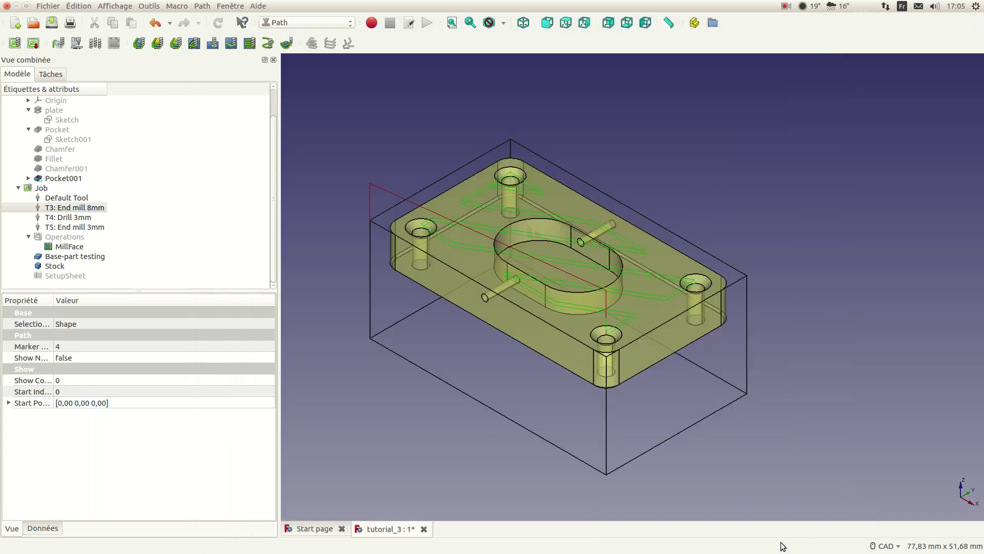
# - Edit the T3: End mill 8mm controller, setting the horizontal feed to 250 mm/min and the vertical feed to 80 mm/min
pyautogui.doubleClick(92, 208)
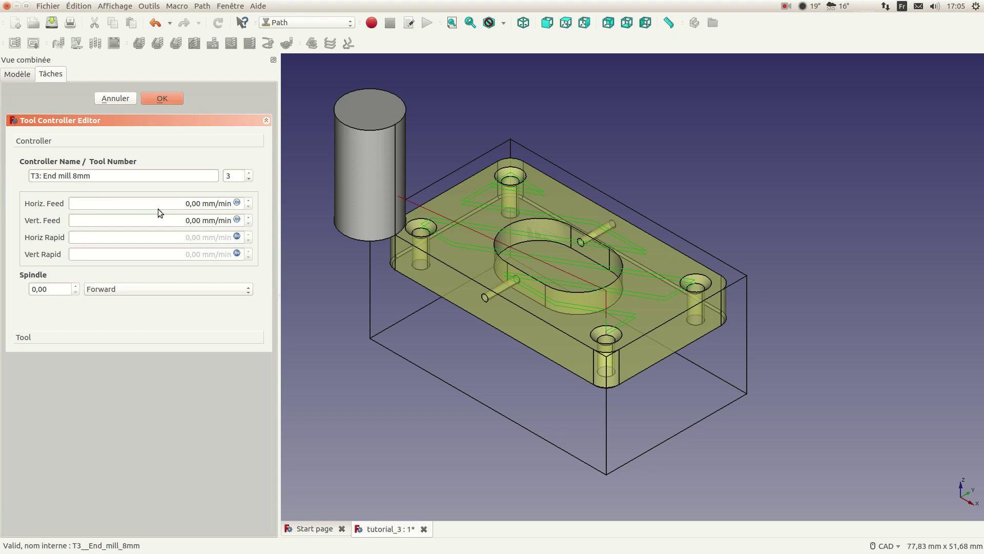
pyautogui.tripleClick(190, 204)
pyautogui.write('250')
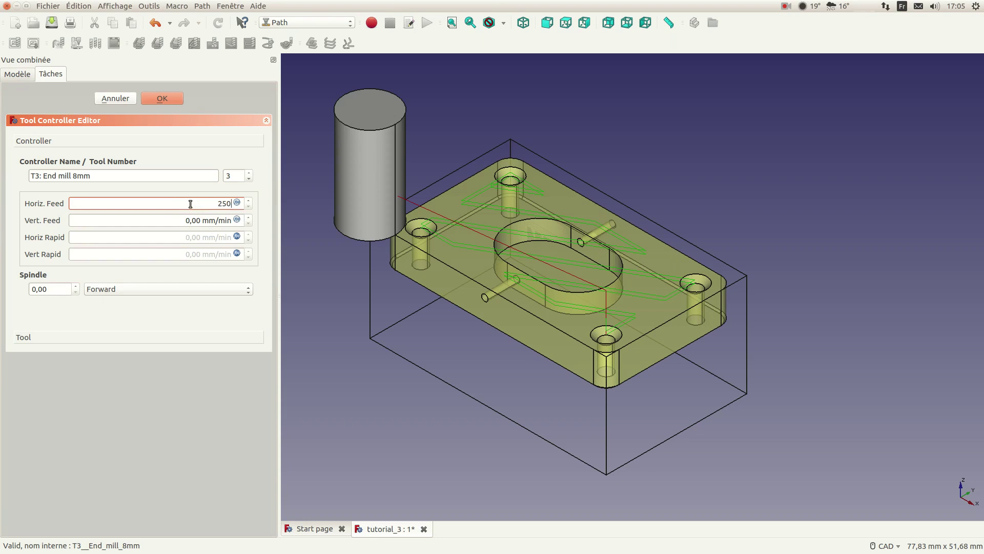
pyautogui.press('Tab')
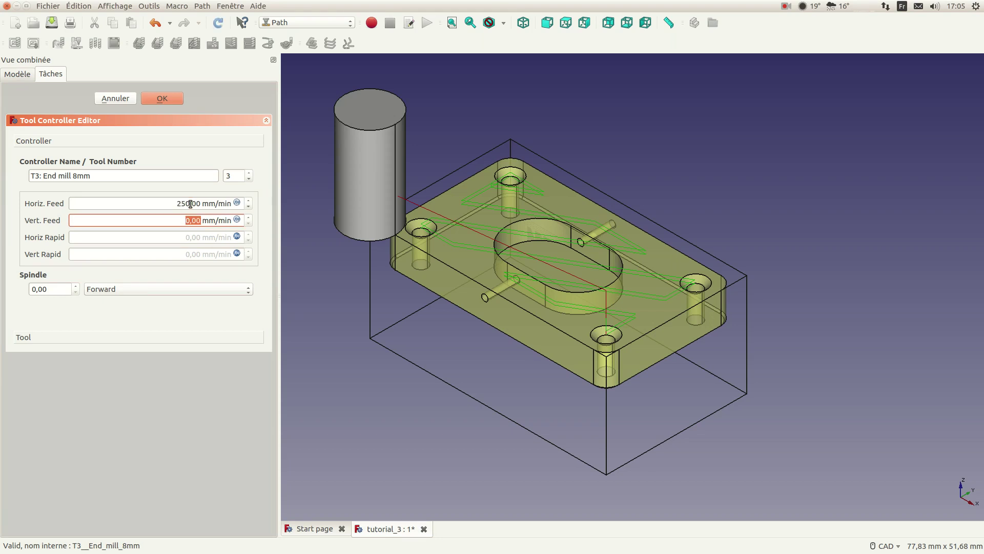
pyautogui.write('80')
pyautogui.press('Tab')
# - Set the T3 controller's spindle speed to 1000 and accept the tool controller changes
pyautogui.doubleClick(52, 291)
pyautogui.click(53, 290)
pyautogui.write('1000')
pyautogui.press('Tab')
pyautogui.click(168, 97)
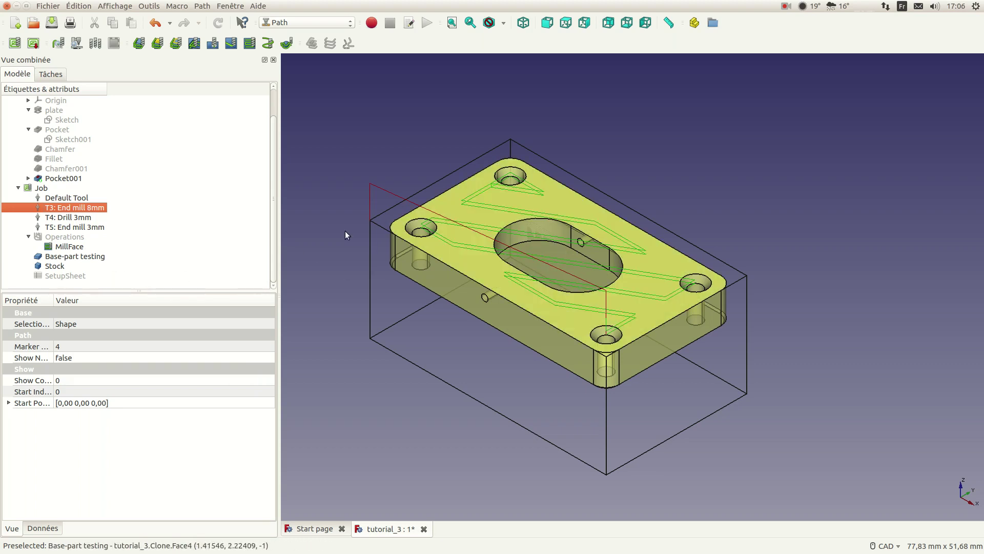
# - Hide the Job object's own toolpath display and leave the MillFace toolpath shown
pyautogui.click(73, 248)
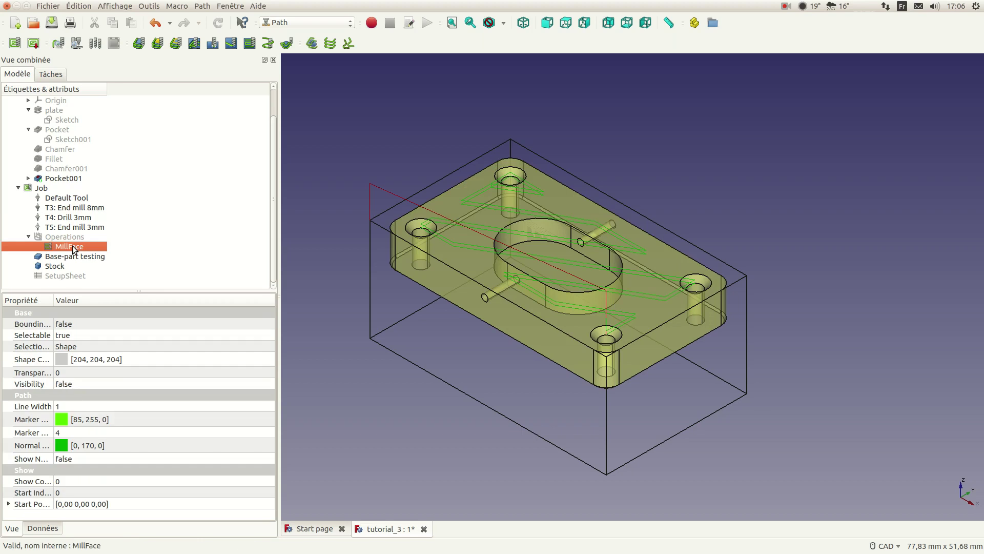
pyautogui.click(43, 188)
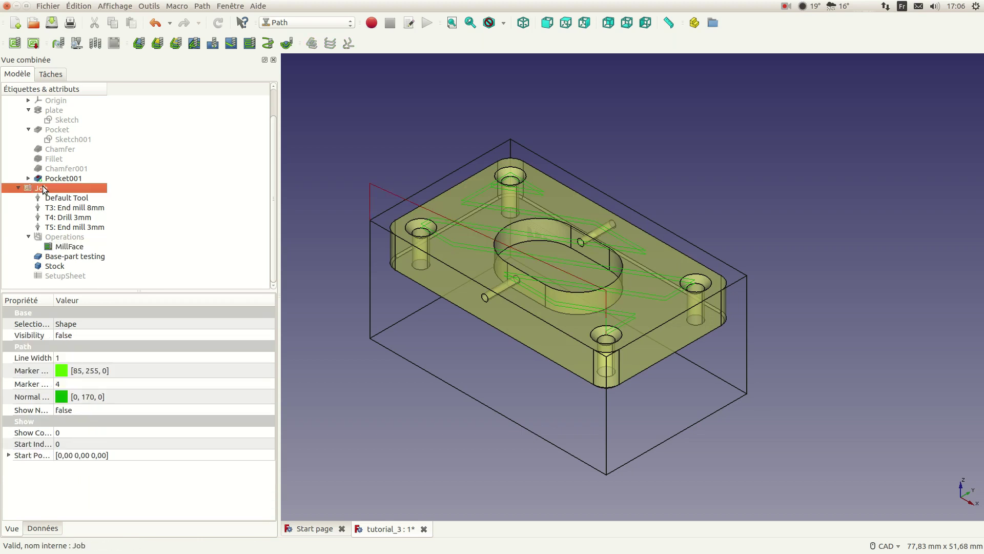
pyautogui.click(70, 246)
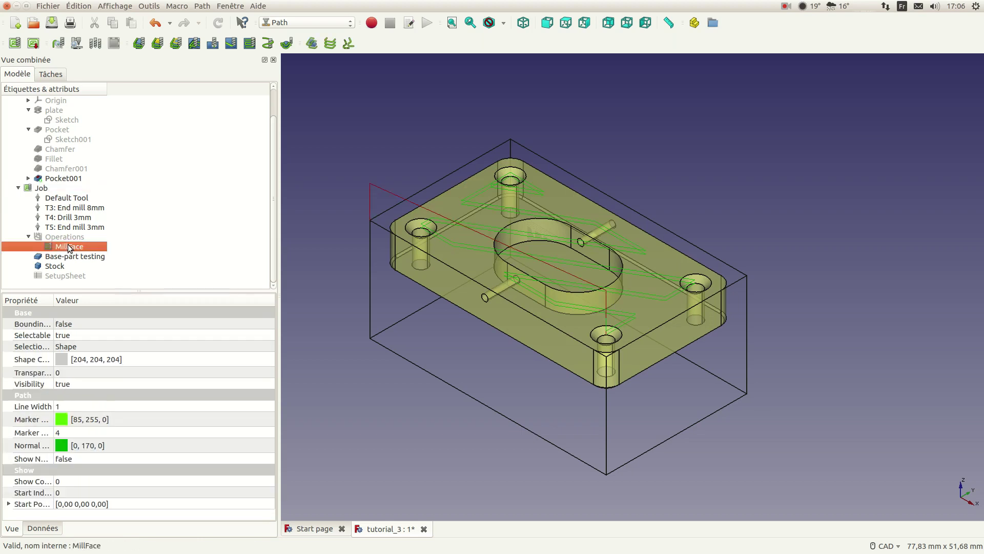
pyautogui.click(61, 238)
pyautogui.click(63, 248)
pyautogui.press('space')
pyautogui.click(50, 189)
pyautogui.press('space')
pyautogui.click(70, 249)
pyautogui.press('space')
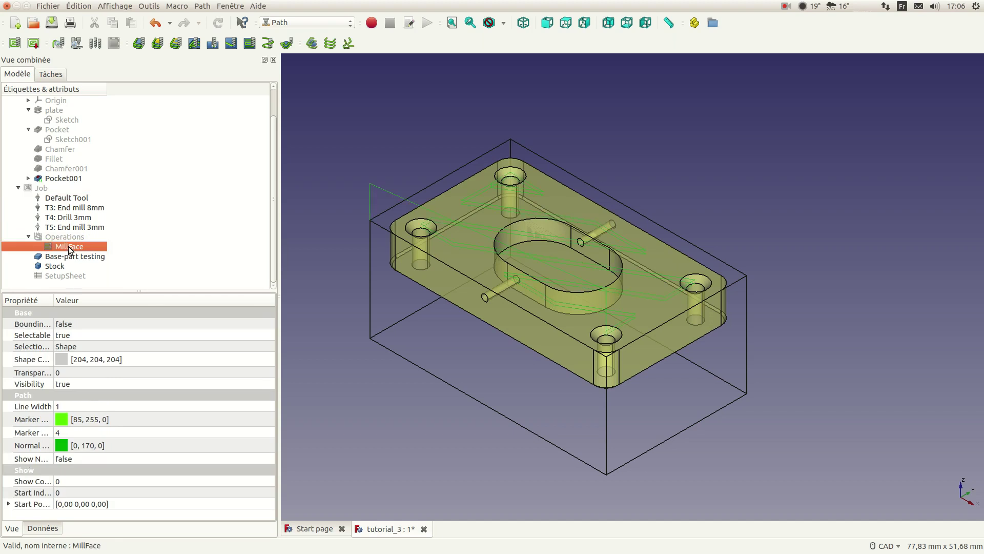
# - Toggle the MillFace operation's visibility repeatedly to identify its toolpath on the plate
pyautogui.press('space')
pyautogui.press('space')
pyautogui.press('space')
pyautogui.press('space')
pyautogui.press('space')
pyautogui.press('space')
pyautogui.press('space')
pyautogui.press('space')
pyautogui.press('space')
pyautogui.press('space')
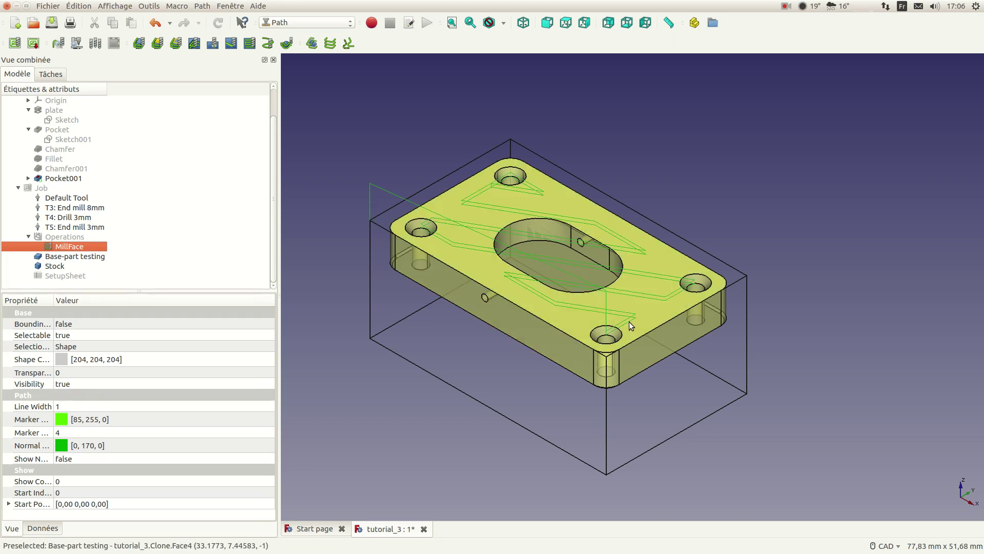
# - Examine the MillFace toolpath's cutting, plunge and rapid moves up close, including the ones at the stock corner
pyautogui.scroll(6, 630, 322)
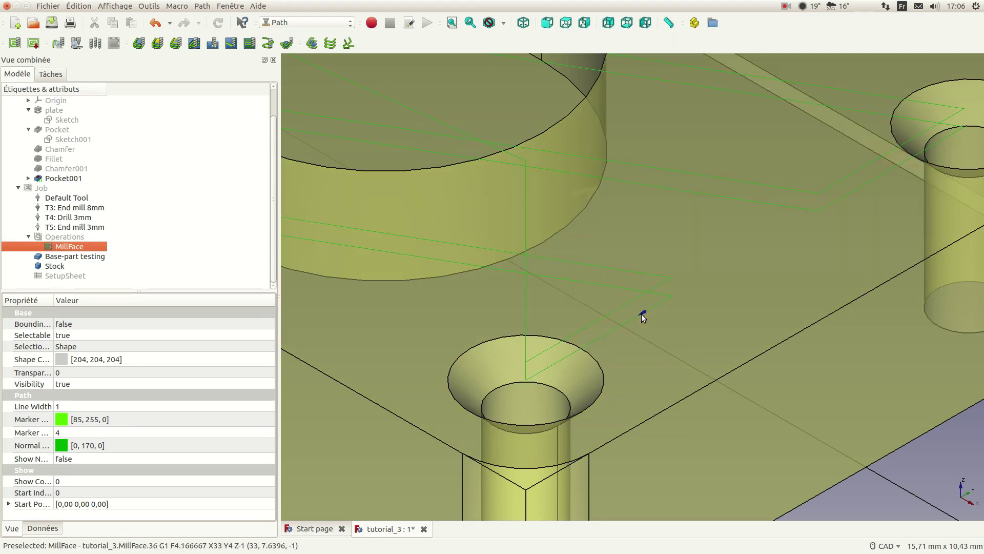
pyautogui.scroll(-3, 640, 315)
pyautogui.scroll(1, 589, 263)
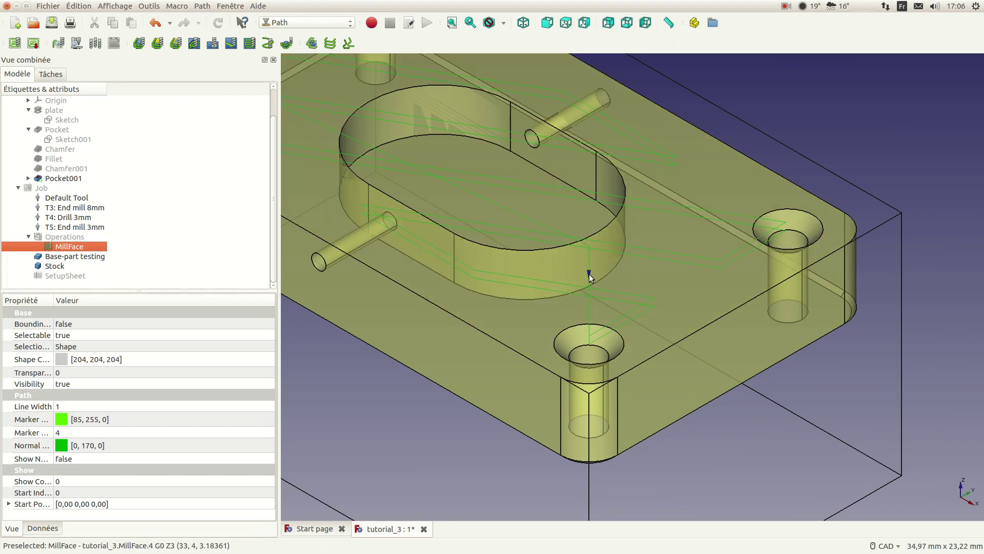
pyautogui.scroll(-5, 580, 272)
pyautogui.scroll(5, 420, 214)
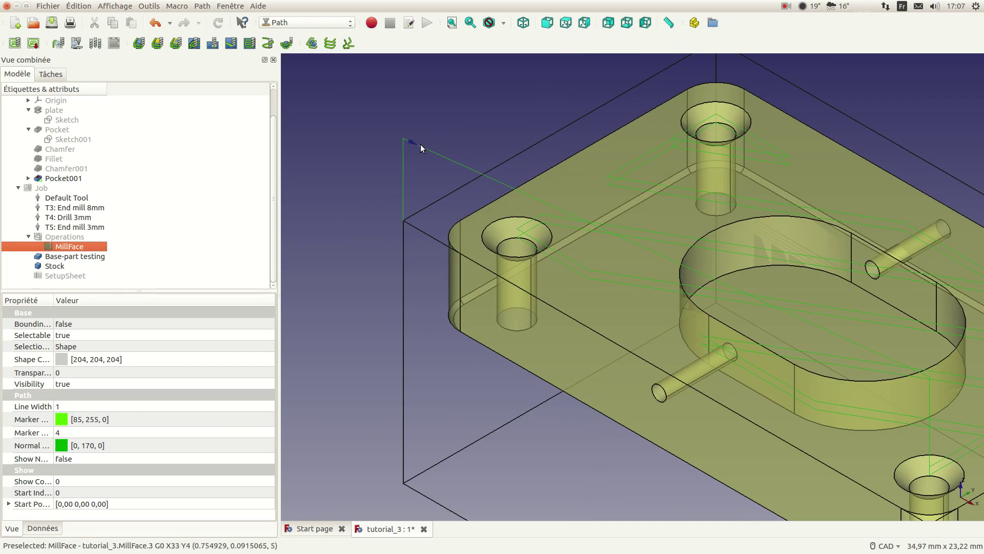
pyautogui.scroll(-5, 450, 164)
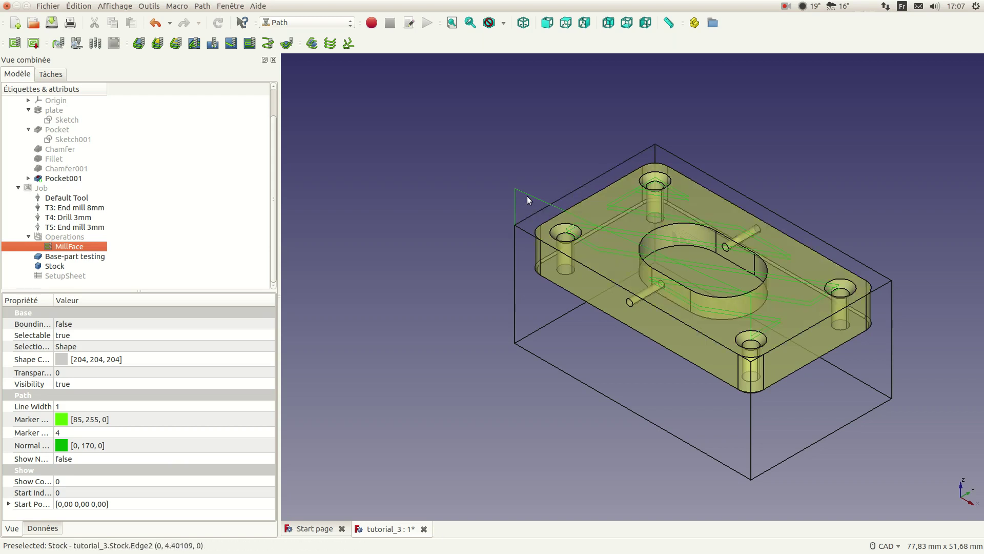
# - Examine the data properties of the job's SetupSheet, with the property column widened, and those of the Stock
pyautogui.click(69, 276)
pyautogui.click(109, 273)
pyautogui.click(72, 280)
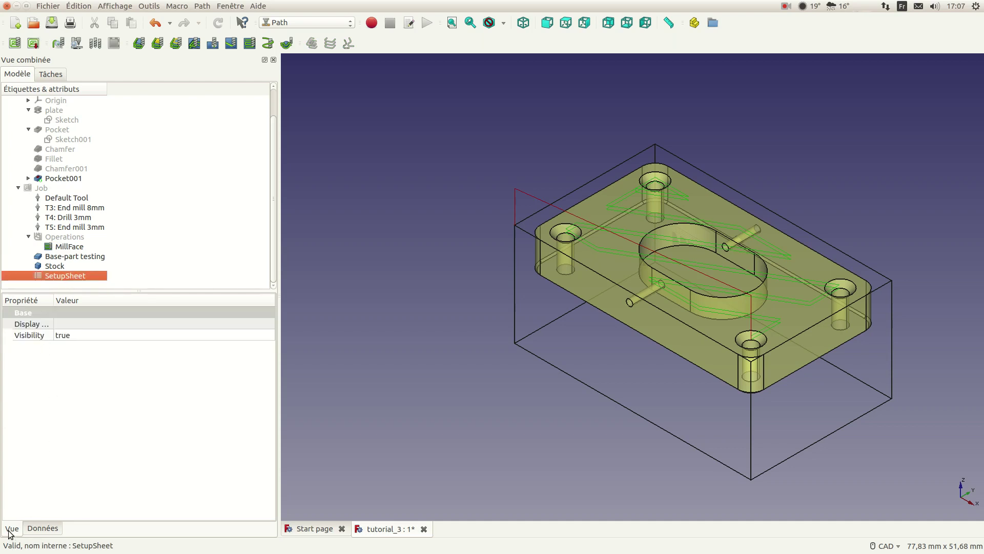
pyautogui.click(34, 530)
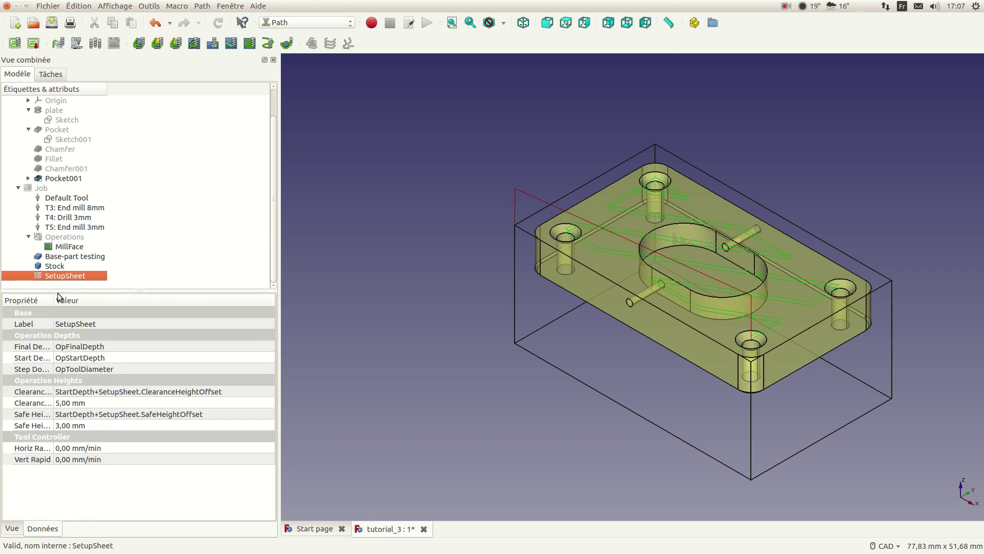
pyautogui.moveTo(54, 300); pyautogui.dragTo(105, 300)
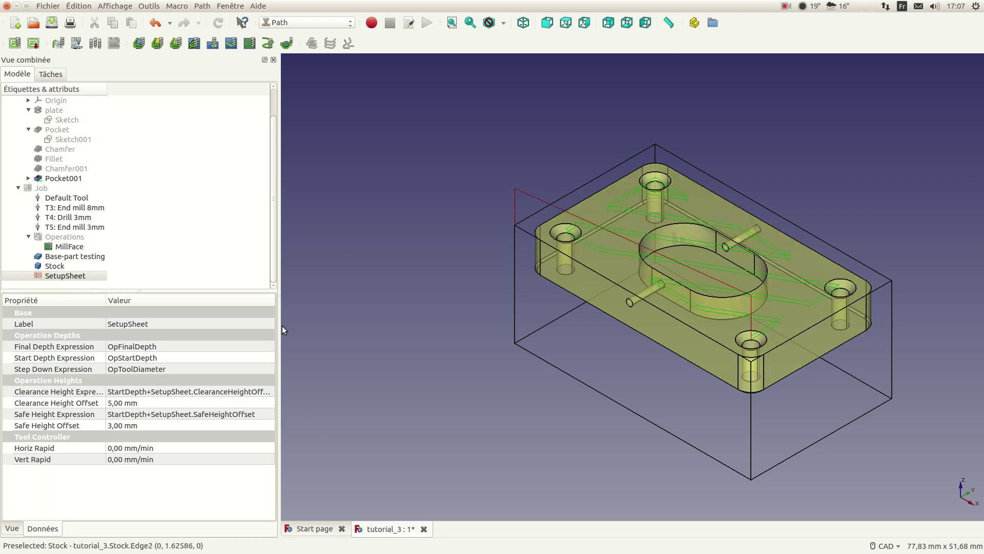
pyautogui.click(79, 267)
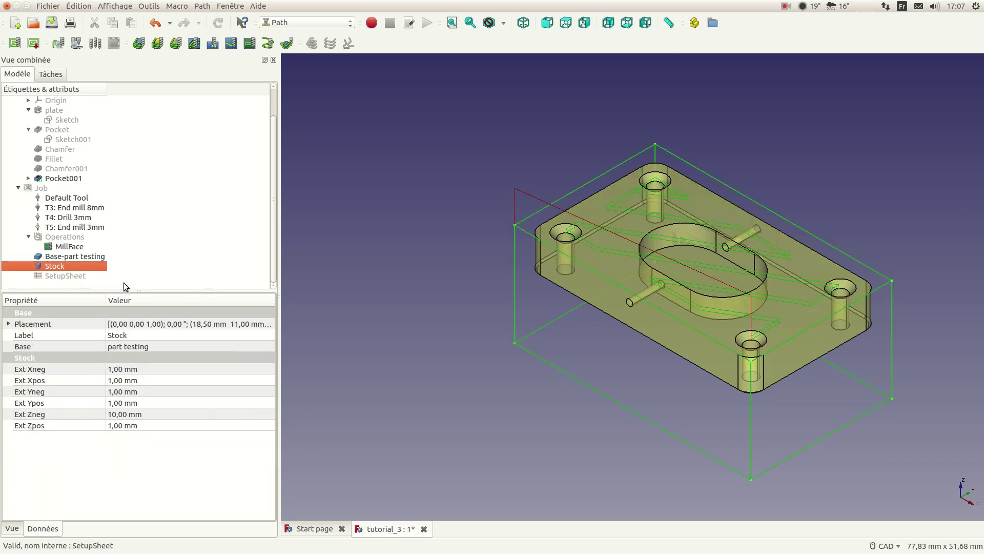
# - Clear the Stock selection and hide the MillFace toolpath in the 3D view
pyautogui.click(417, 310)
pyautogui.scroll(-3, 424, 315)
pyautogui.scroll(4, 626, 284)
pyautogui.scroll(-3, 625, 285)
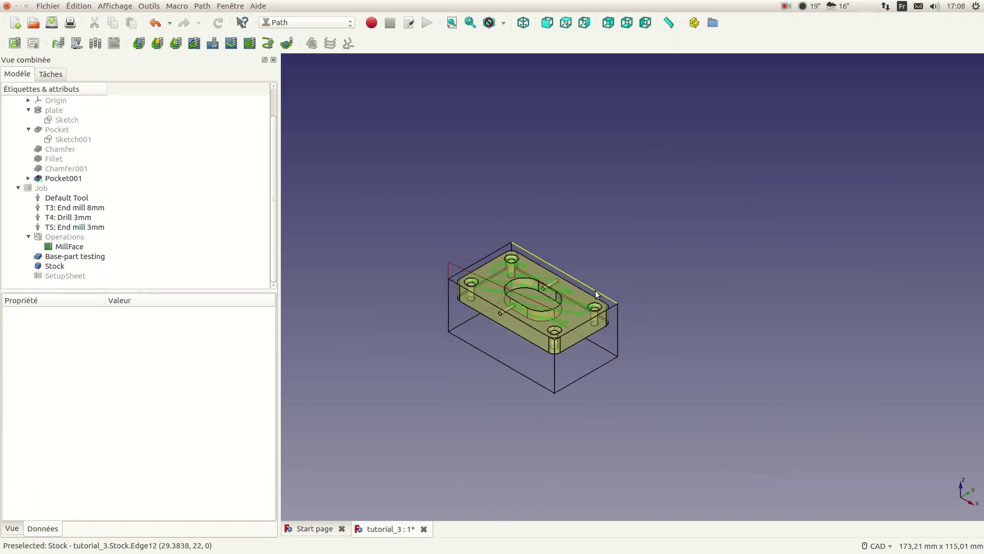
pyautogui.click(69, 247)
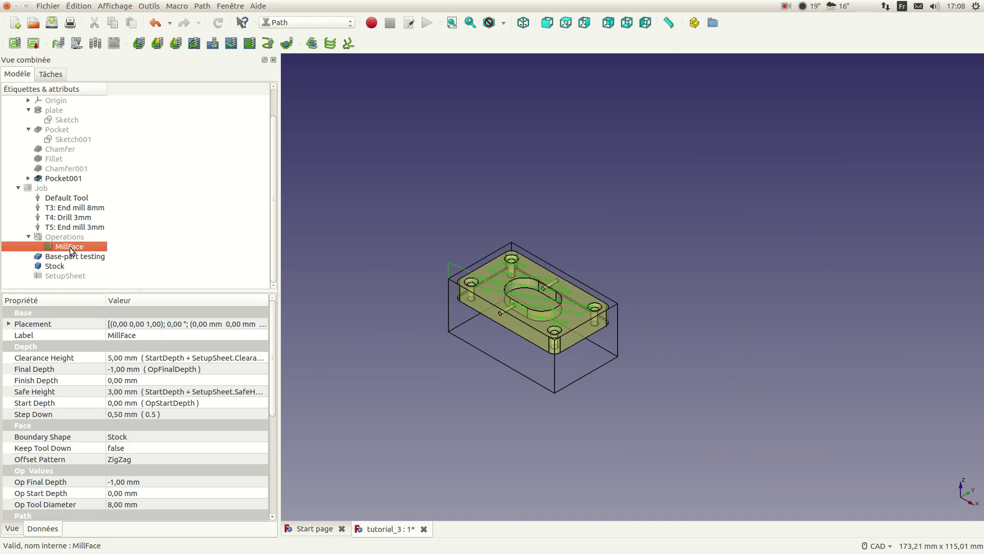
pyautogui.press('space')
pyautogui.scroll(2, 448, 278)
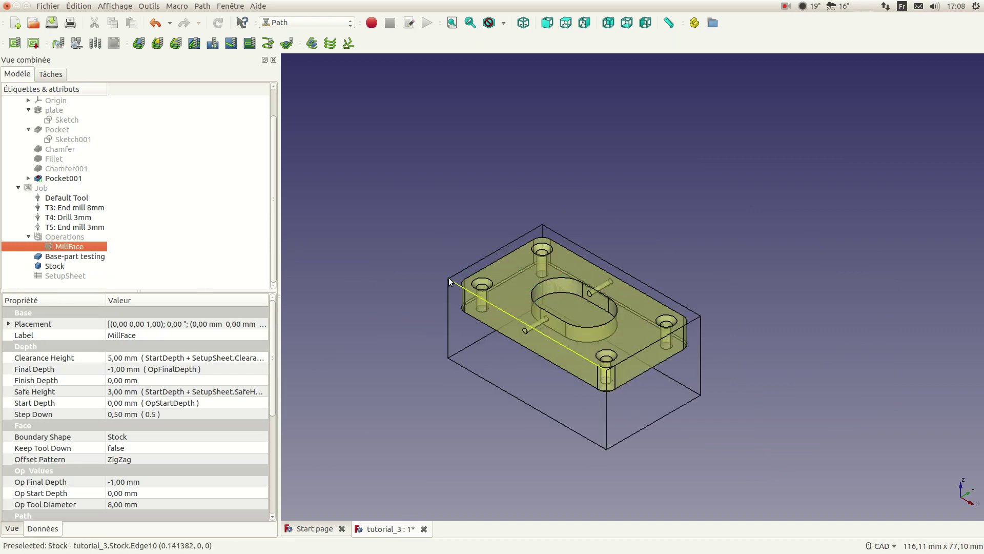
pyautogui.scroll(2, 580, 306)
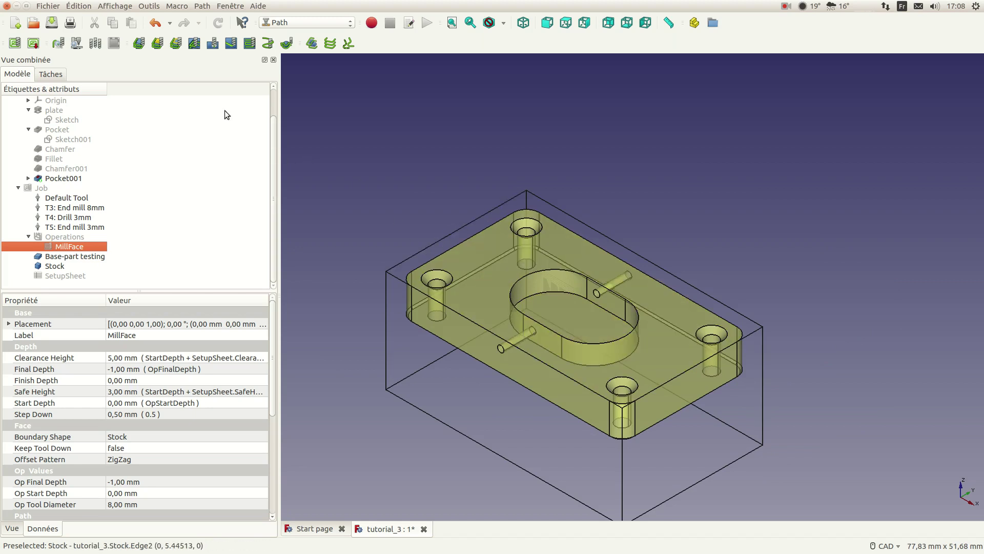
# - Try to create a Pocket Shape operation in the job using the T5: End mill 3mm tool controller
pyautogui.click(194, 44)
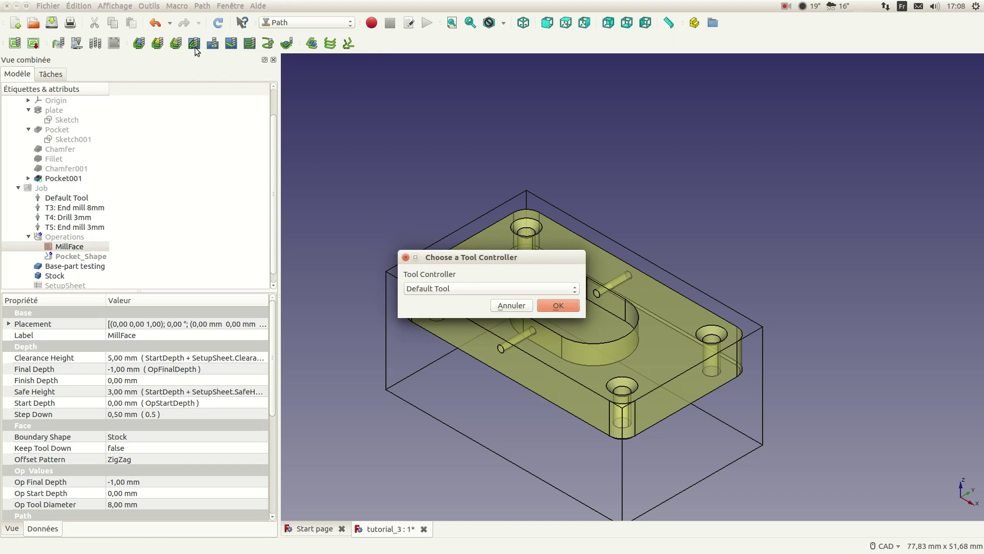
pyautogui.click(514, 289)
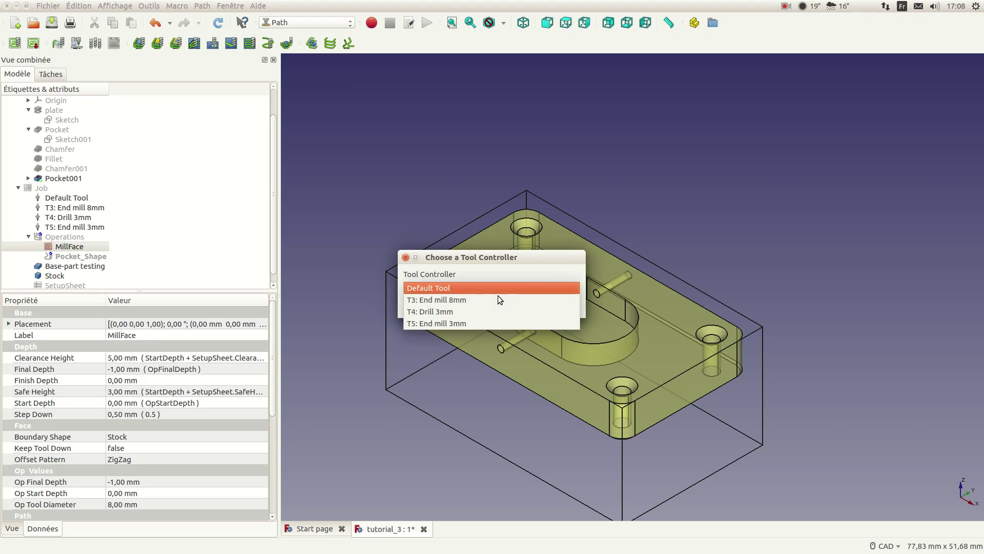
pyautogui.click(451, 323)
pyautogui.click(558, 305)
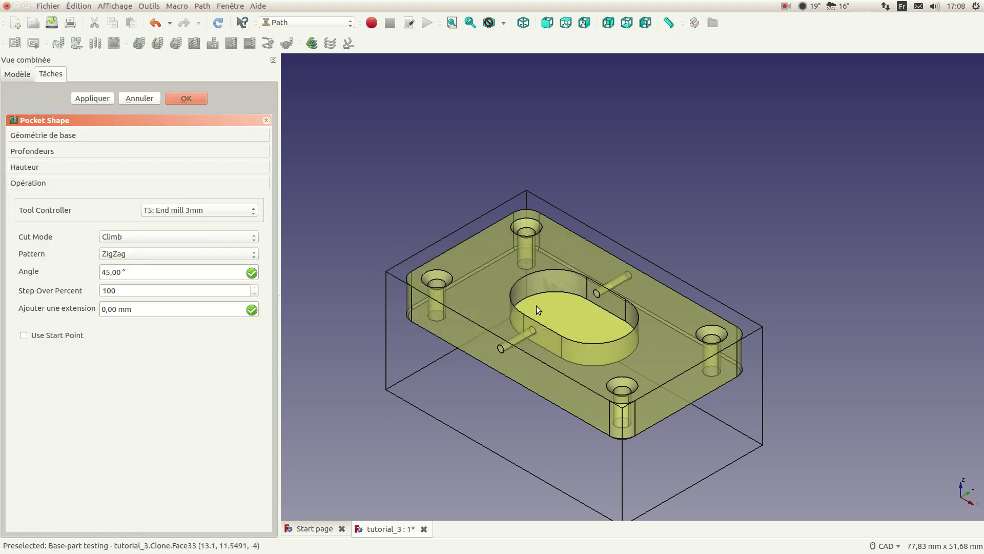
# - Add the four side wall faces of the plate's central oblong pocket as the operation's base geometry
pyautogui.click(66, 135)
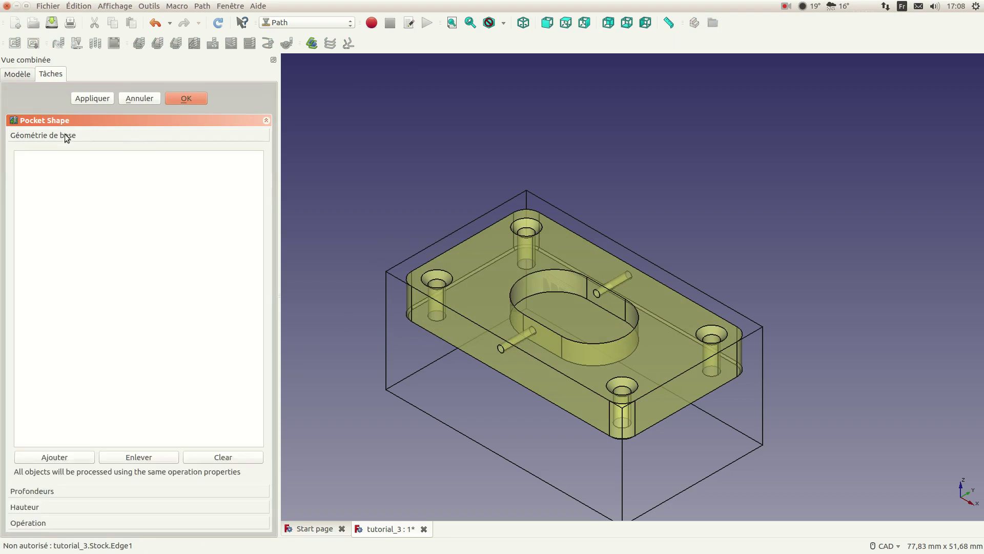
pyautogui.click(68, 458)
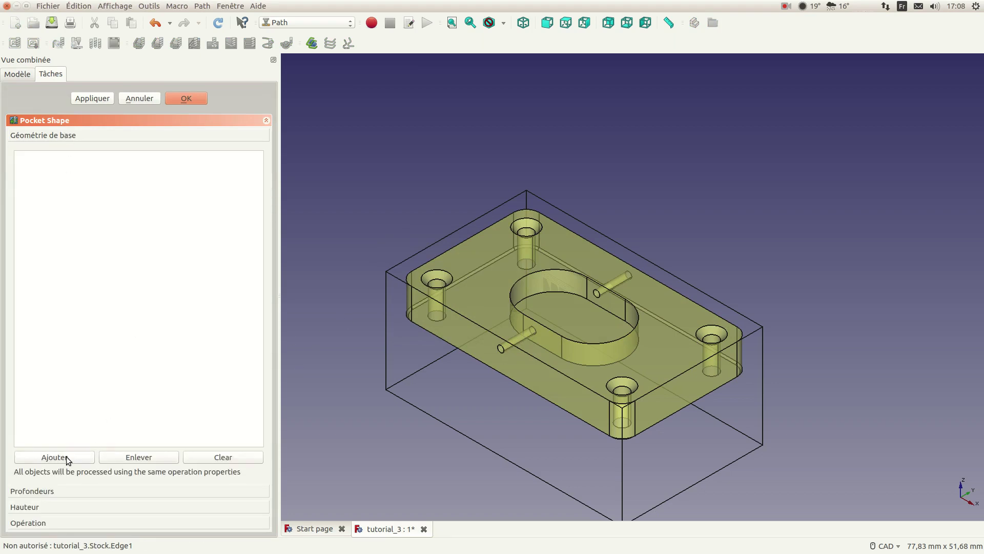
pyautogui.click(554, 278)
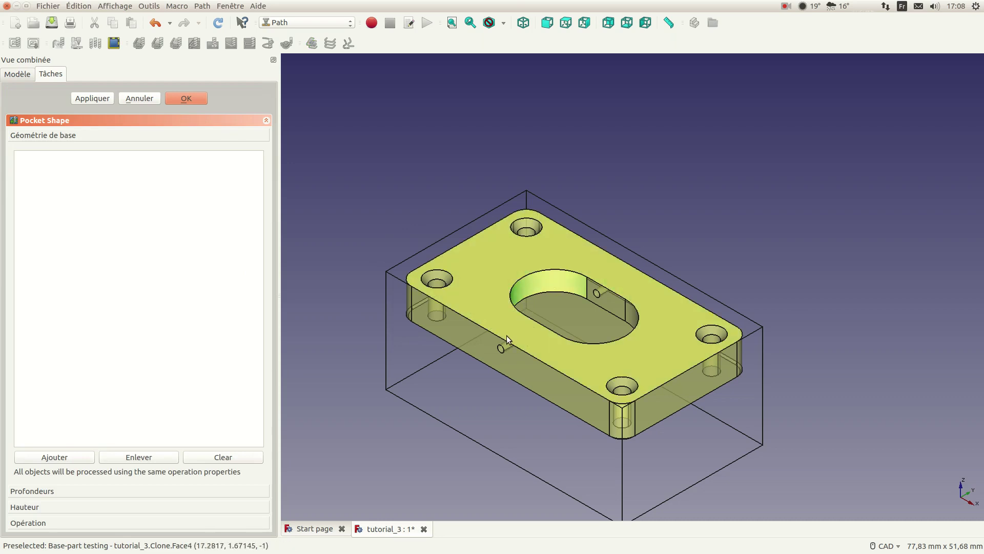
pyautogui.click(610, 299)
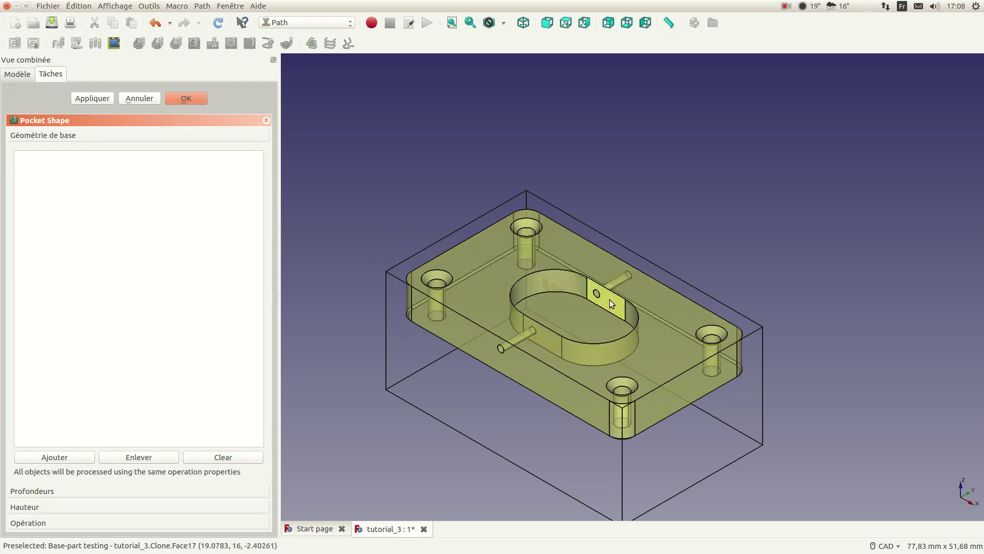
pyautogui.click(544, 282)
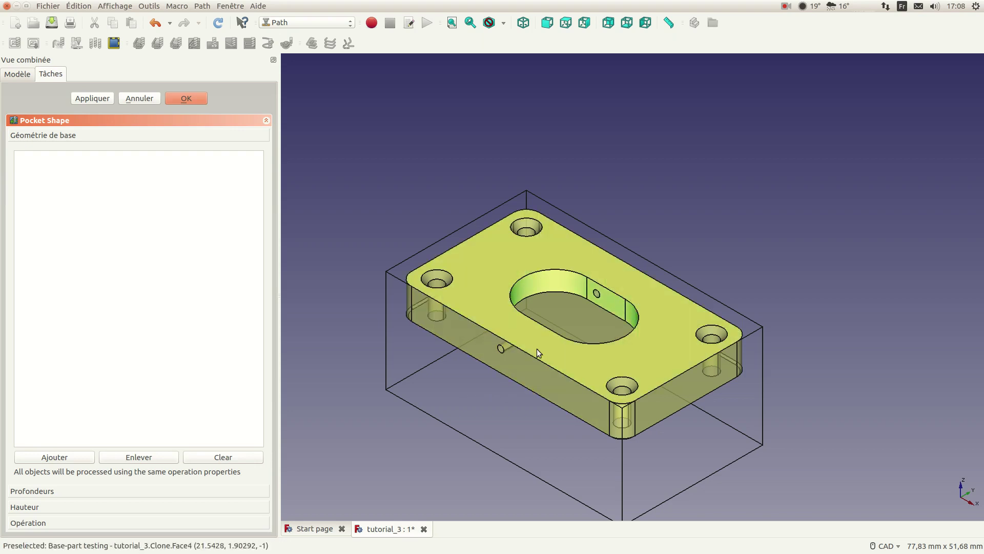
pyautogui.moveTo(713, 202); pyautogui.dragTo(615, 252, button='middle')
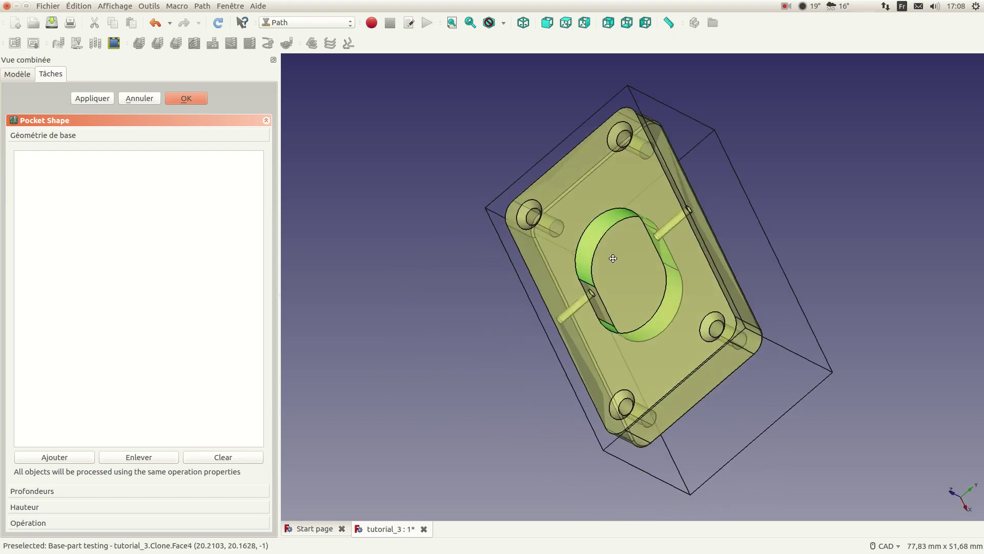
pyautogui.keyDown('ctrl'); pyautogui.click(598, 306); pyautogui.keyUp('ctrl')
pyautogui.click(56, 458)
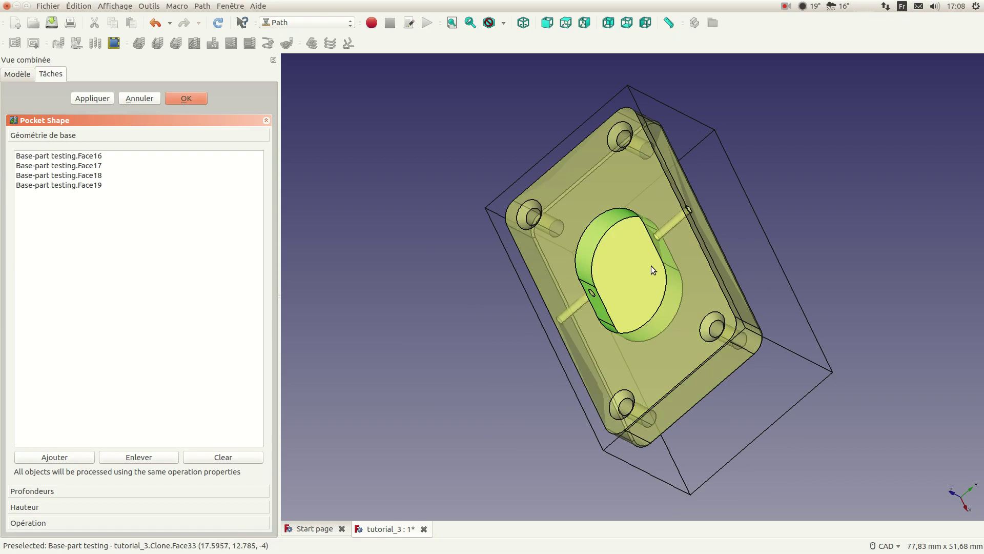
pyautogui.moveTo(383, 379); pyautogui.dragTo(503, 345, button='middle')
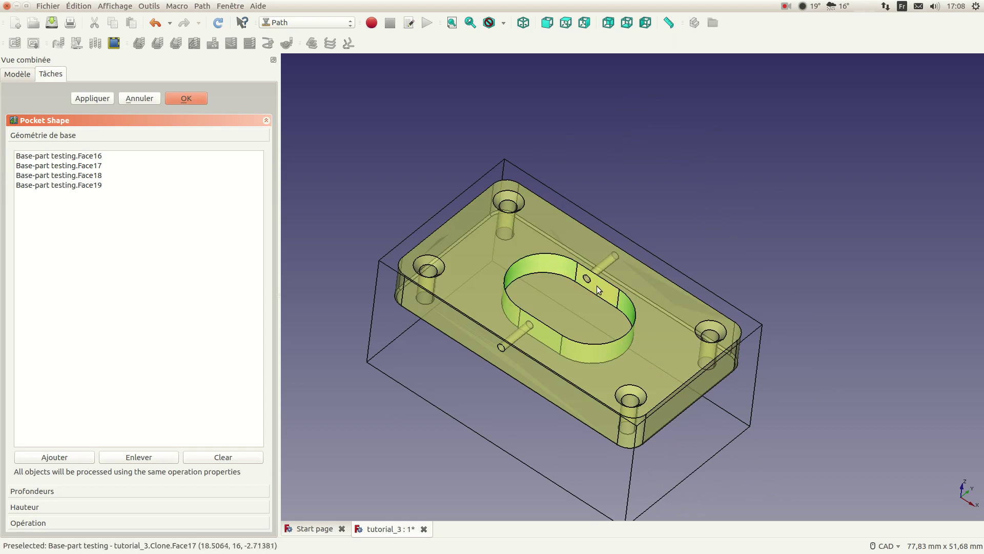
pyautogui.scroll(-2, 709, 227)
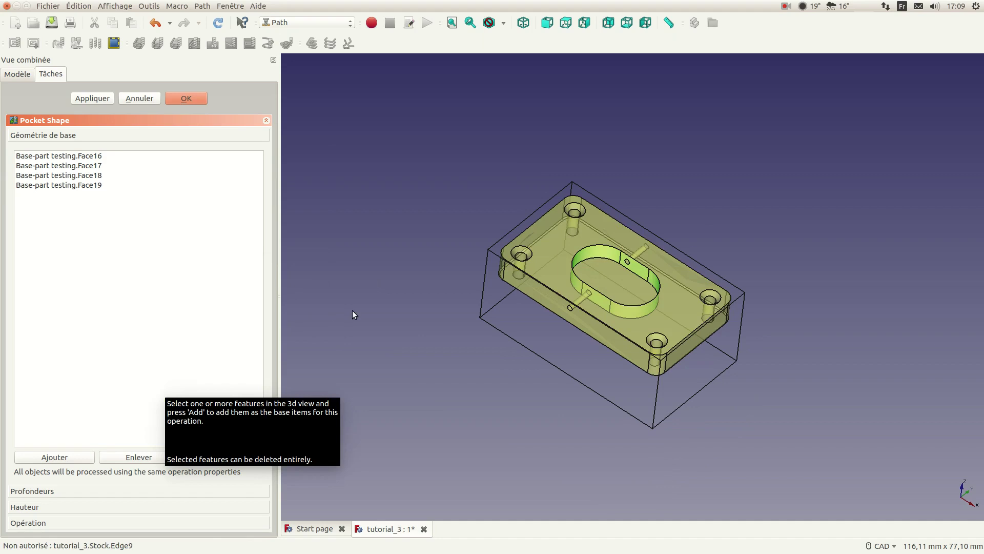
# - Set the pocket operation's step down to 1 mm and review its safe and clearance heights
pyautogui.click(91, 490)
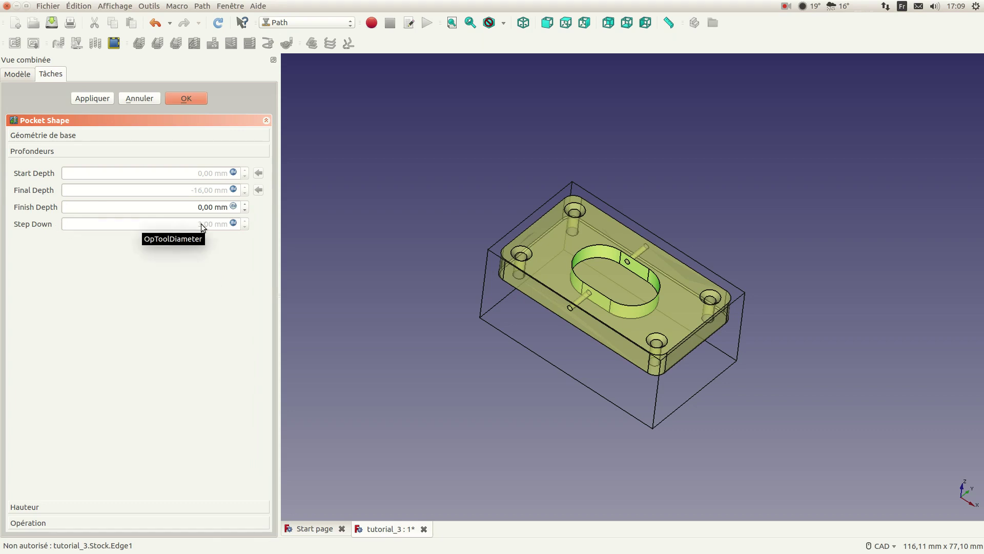
pyautogui.click(233, 223)
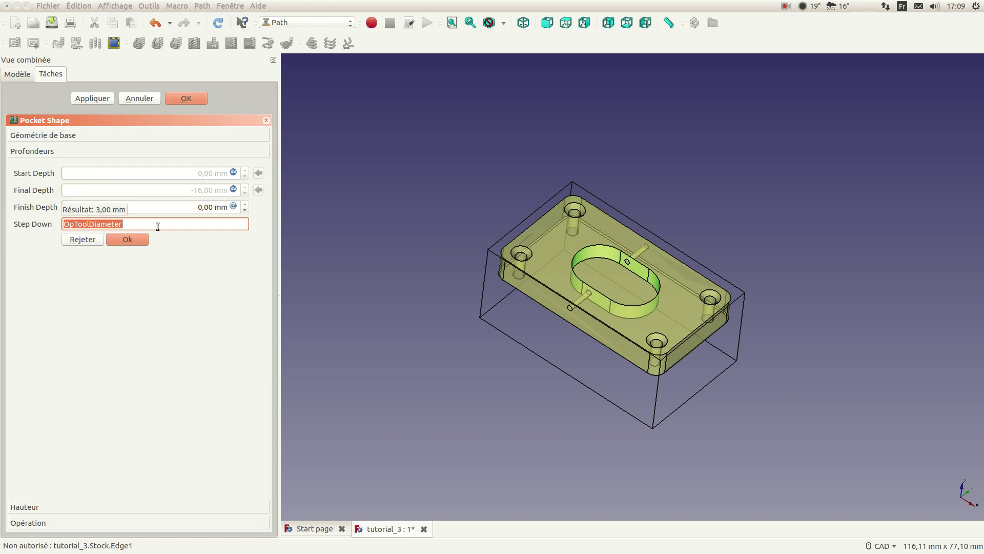
pyautogui.write('1')
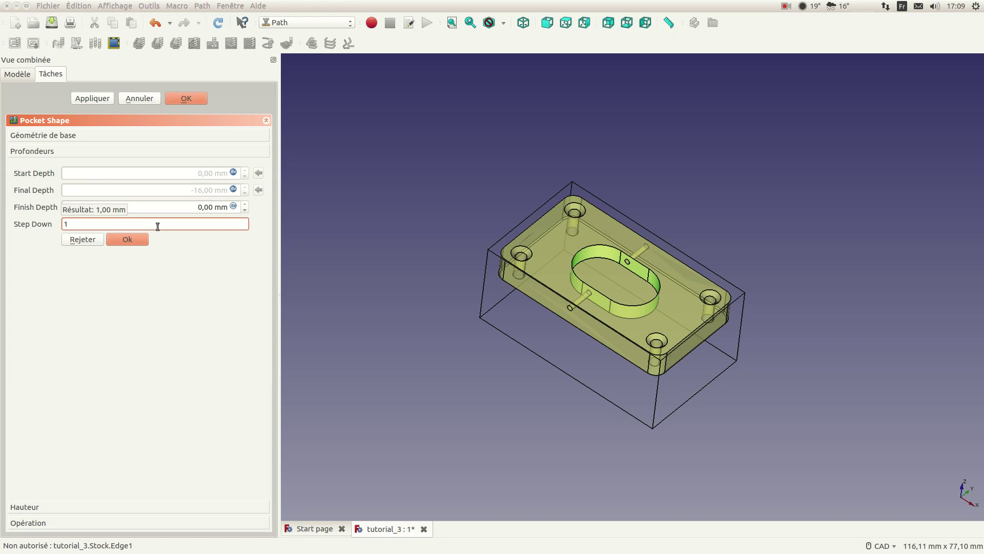
pyautogui.click(130, 240)
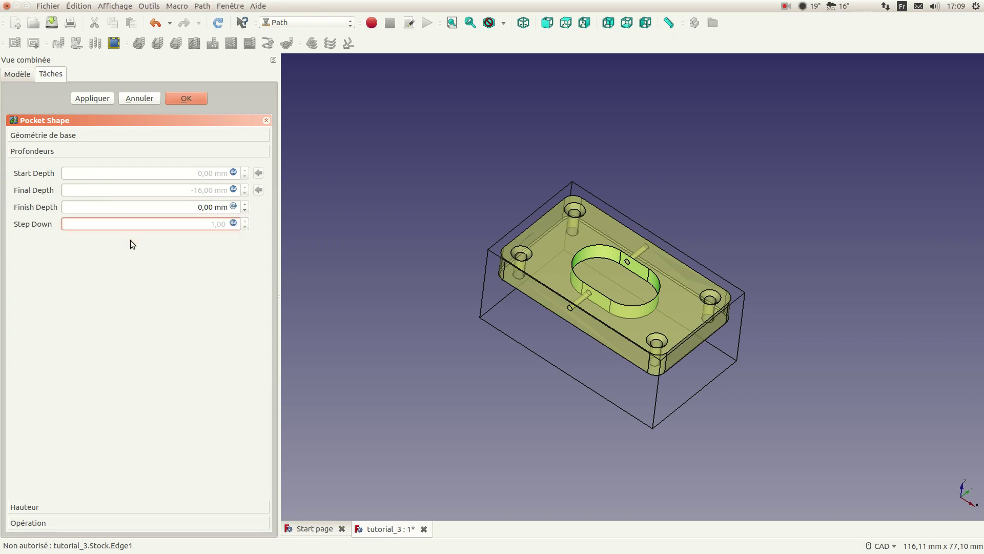
pyautogui.click(62, 509)
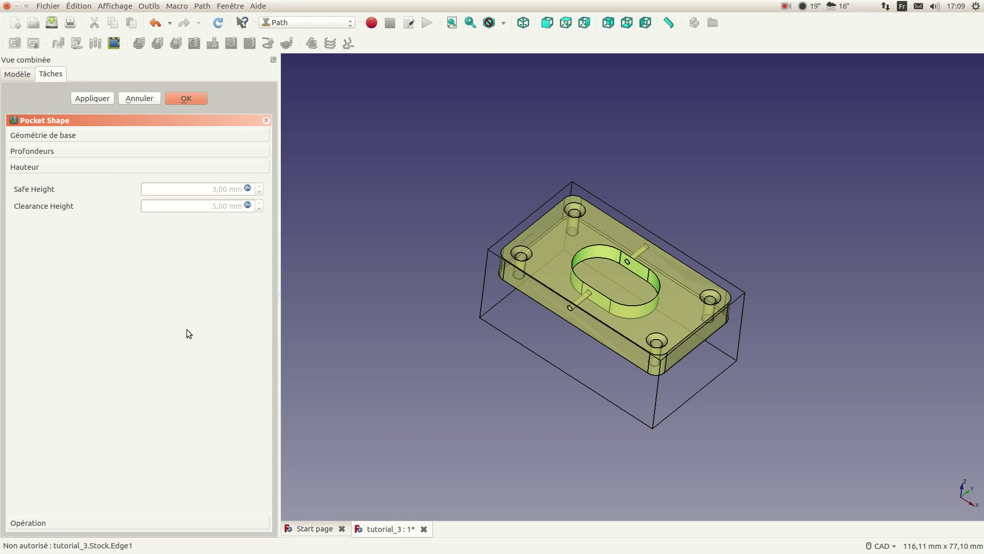
# - Set the pocket operation's step over to 60 percent and apply it to check the resulting toolpath
pyautogui.click(51, 522)
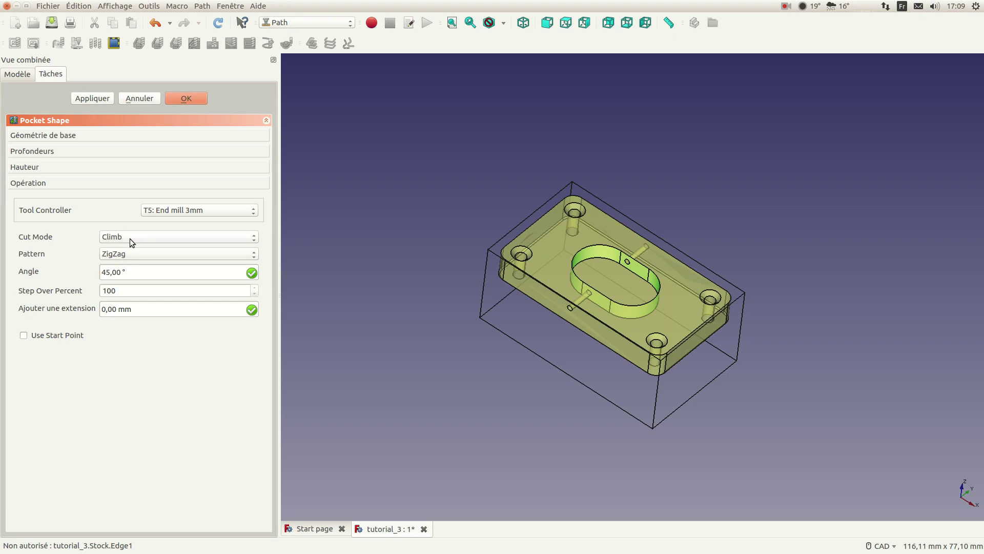
pyautogui.moveTo(128, 239)
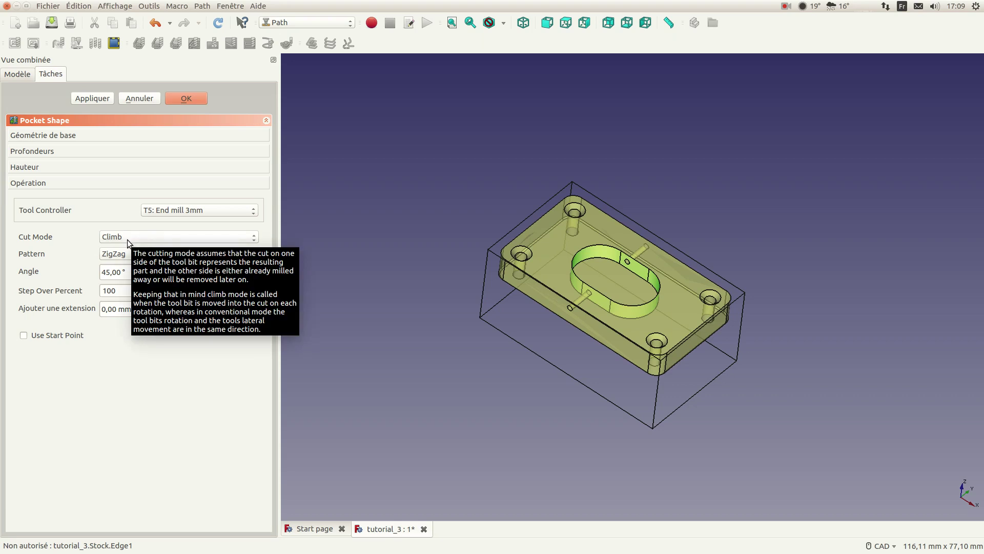
pyautogui.moveTo(142, 254)
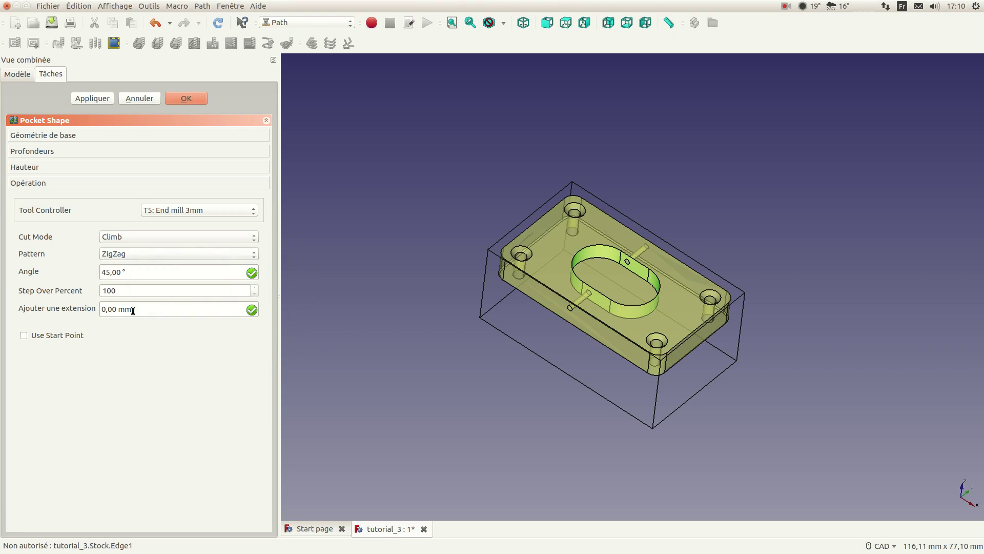
pyautogui.doubleClick(124, 291)
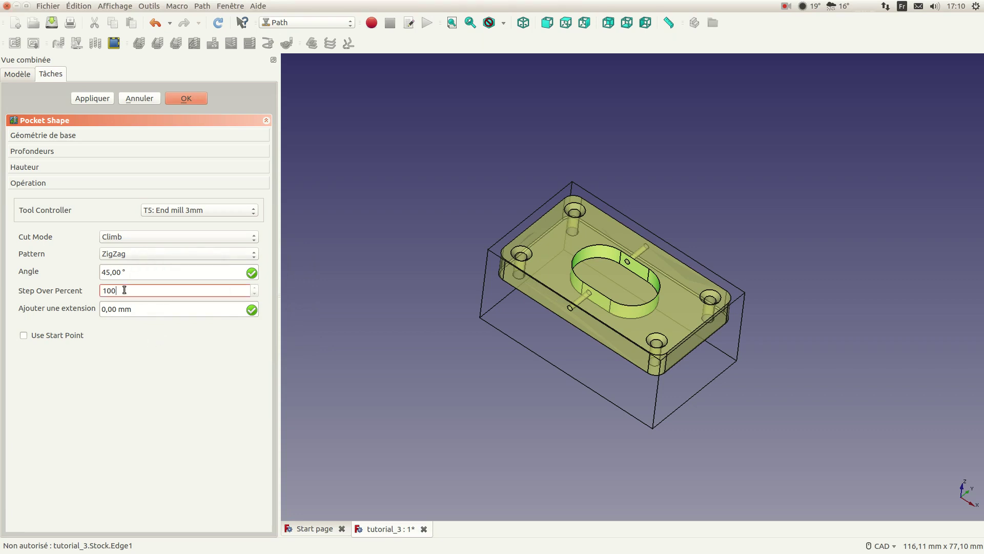
pyautogui.write('60')
pyautogui.press('Tab')
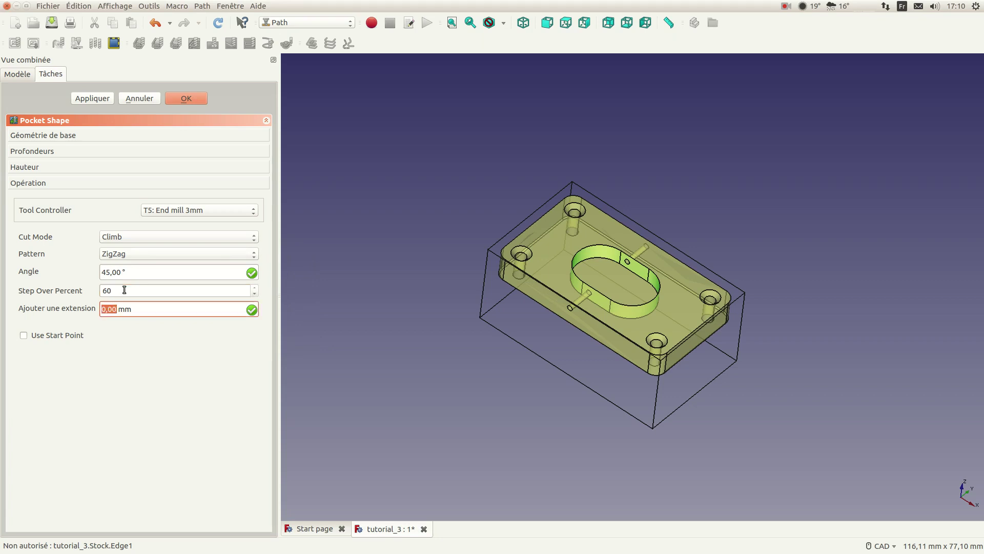
pyautogui.click(93, 98)
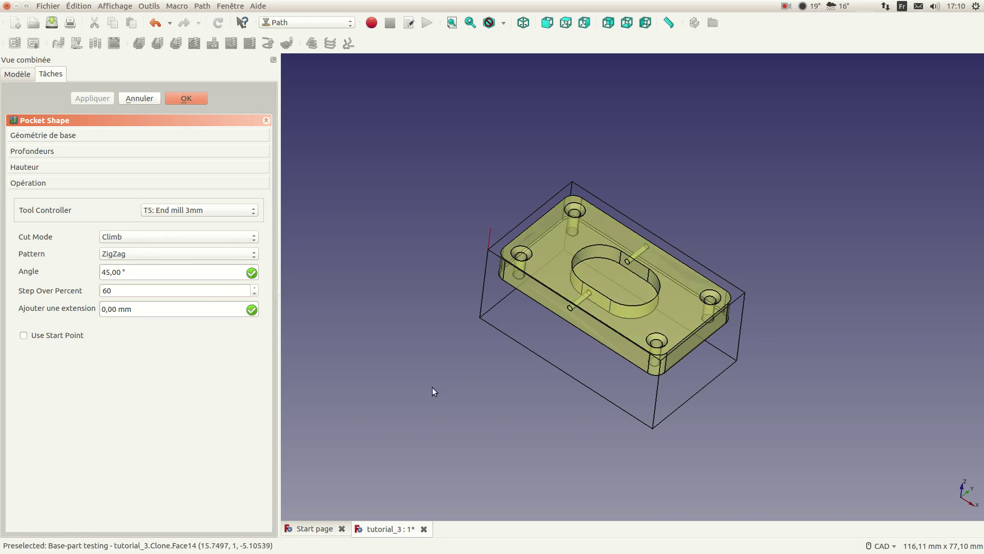
pyautogui.scroll(2, 502, 365)
pyautogui.scroll(-4, 500, 360)
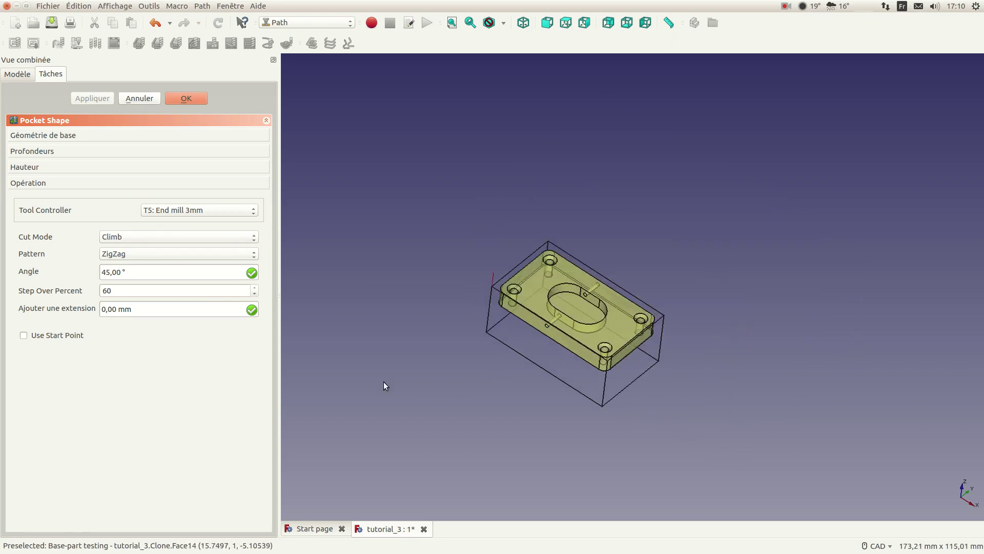
# - Set the step over to 100 percent and the pattern to Offset, and apply the changes
pyautogui.doubleClick(156, 291)
pyautogui.write('100')
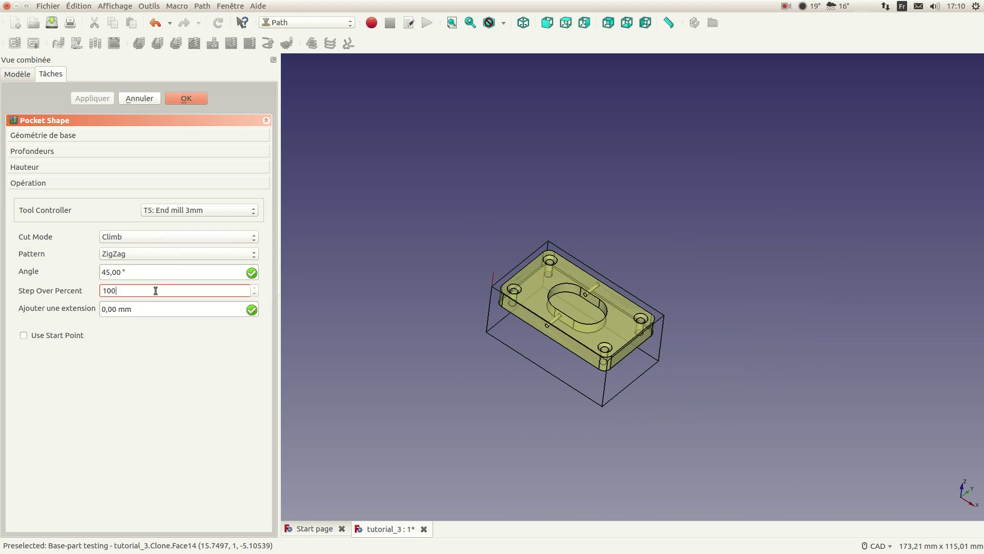
pyautogui.press('Tab')
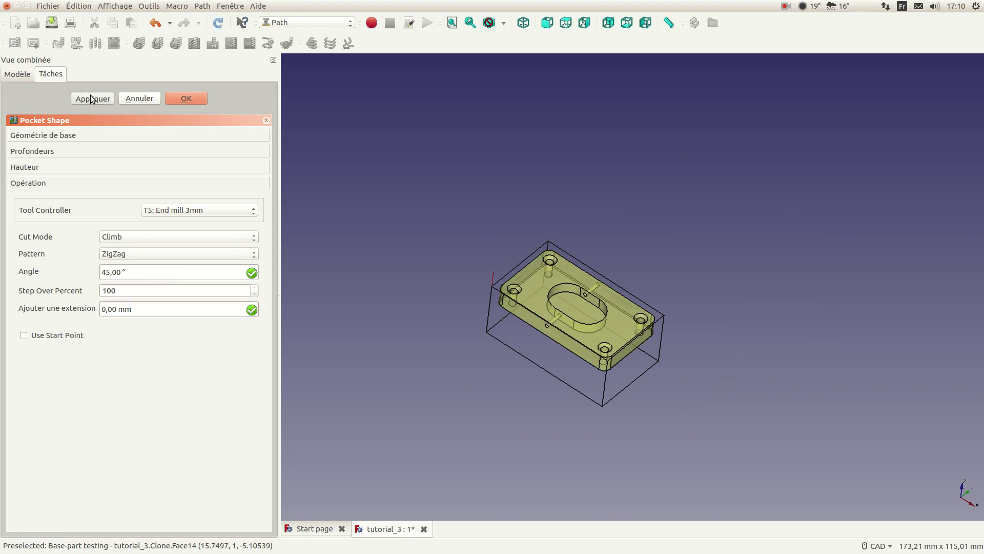
pyautogui.click(150, 251)
pyautogui.click(141, 264)
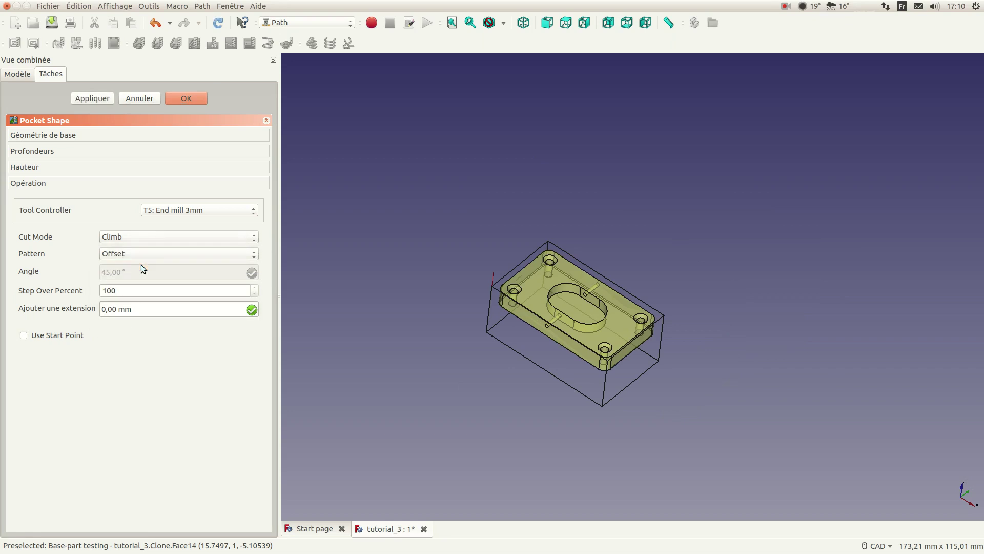
pyautogui.click(103, 97)
# - Change the pocket pattern to Line, apply it and finish editing the operation
pyautogui.click(145, 252)
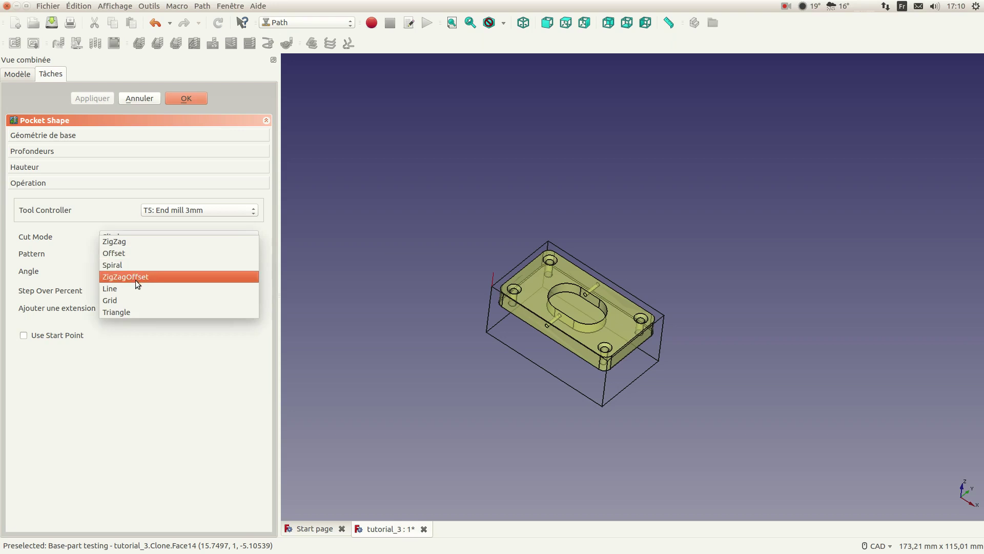
pyautogui.click(128, 290)
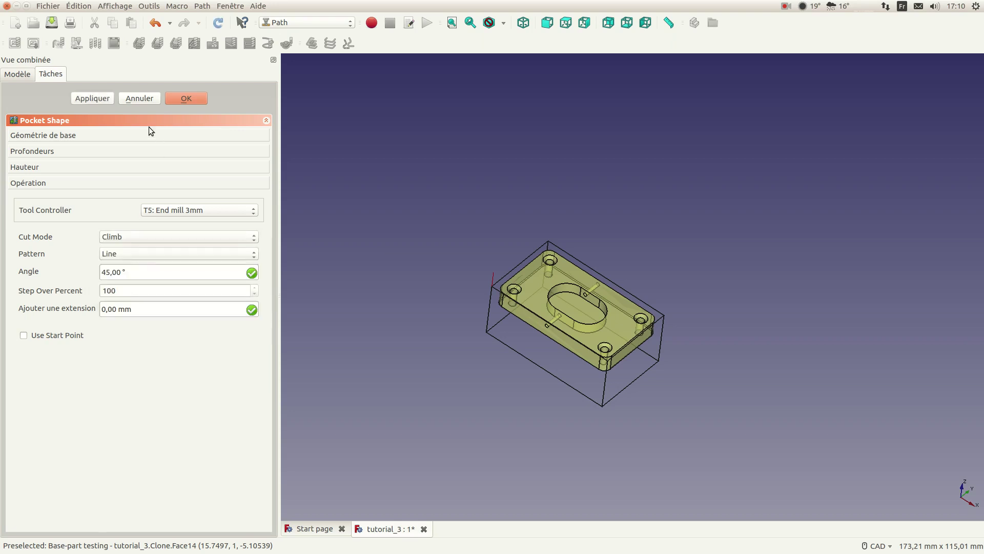
pyautogui.click(93, 98)
pyautogui.click(181, 97)
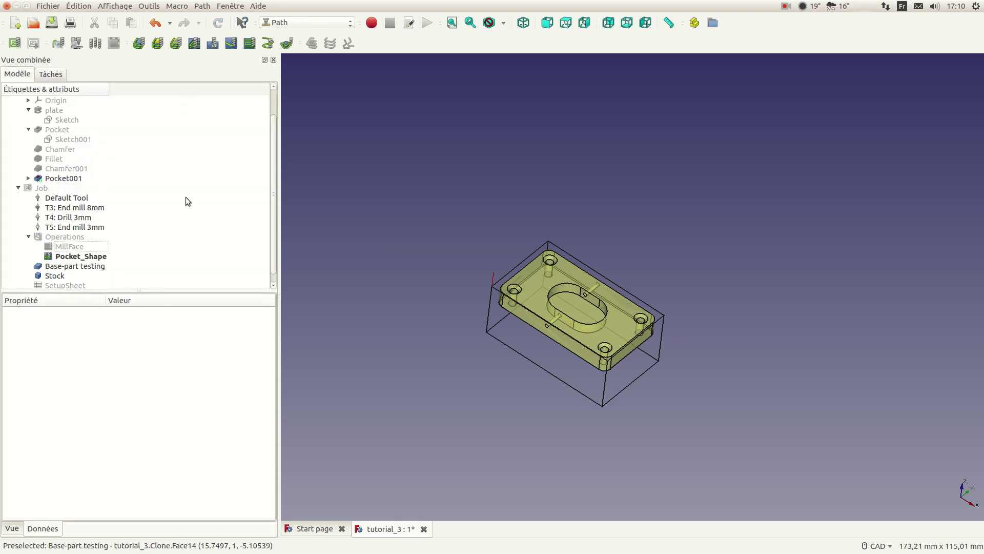
# - Check the Pocket_Shape toolpath on the plate and delete the operation from the job
pyautogui.click(90, 256)
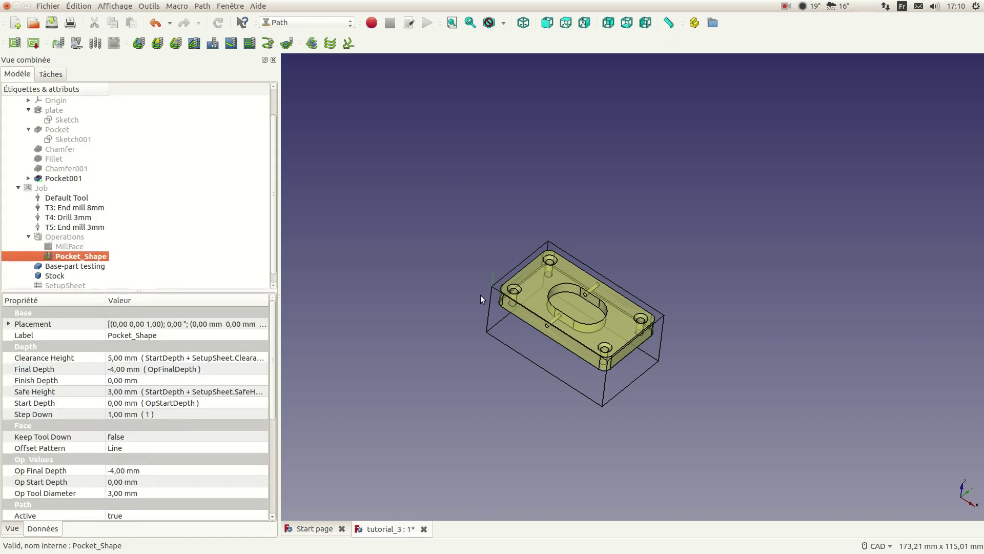
pyautogui.scroll(4, 546, 287)
pyautogui.scroll(2, 633, 366)
pyautogui.scroll(-5, 639, 312)
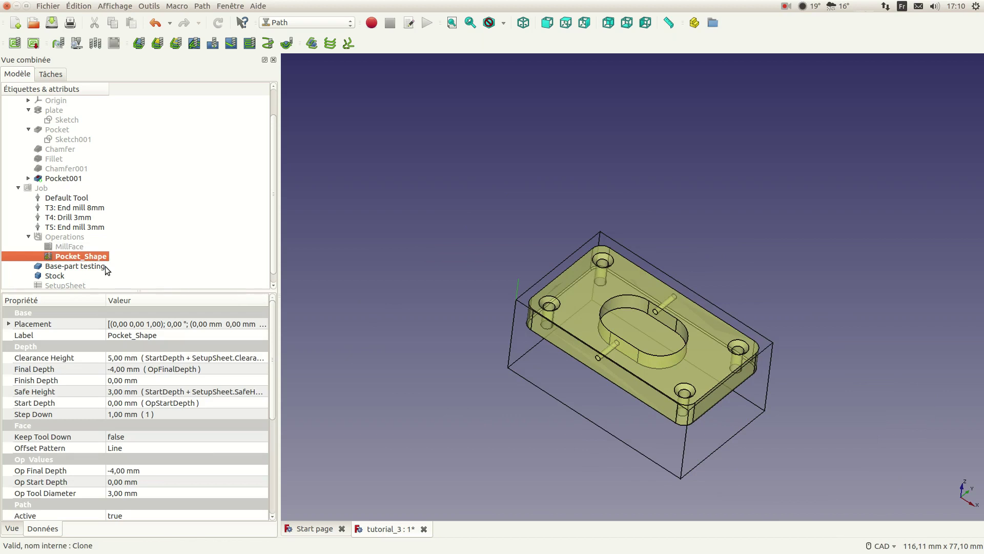
pyautogui.rightClick(85, 257)
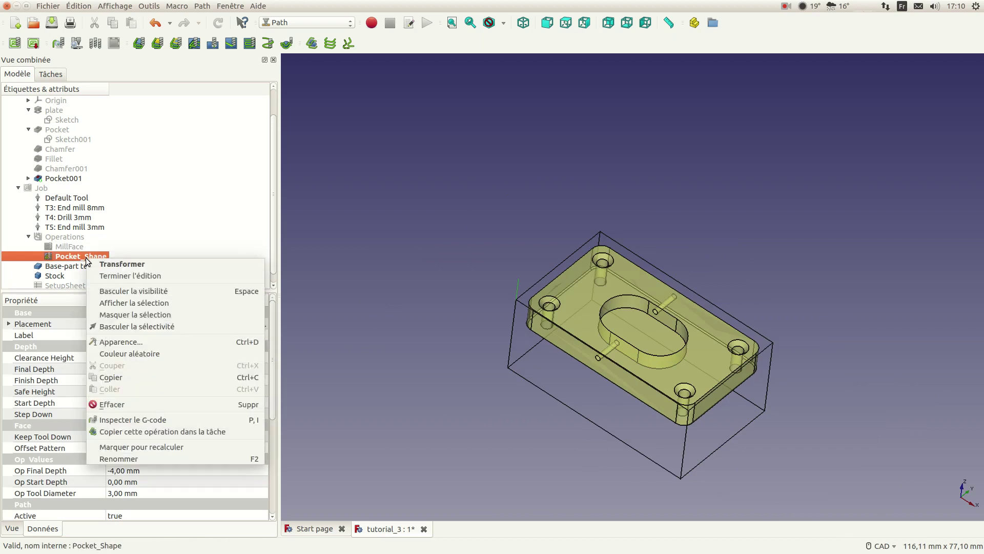
pyautogui.click(110, 404)
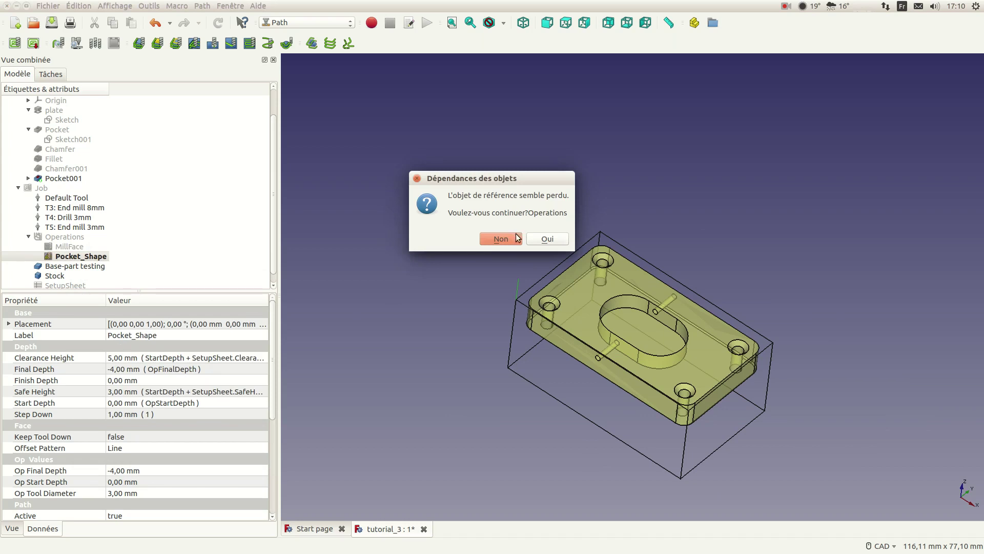
pyautogui.click(538, 241)
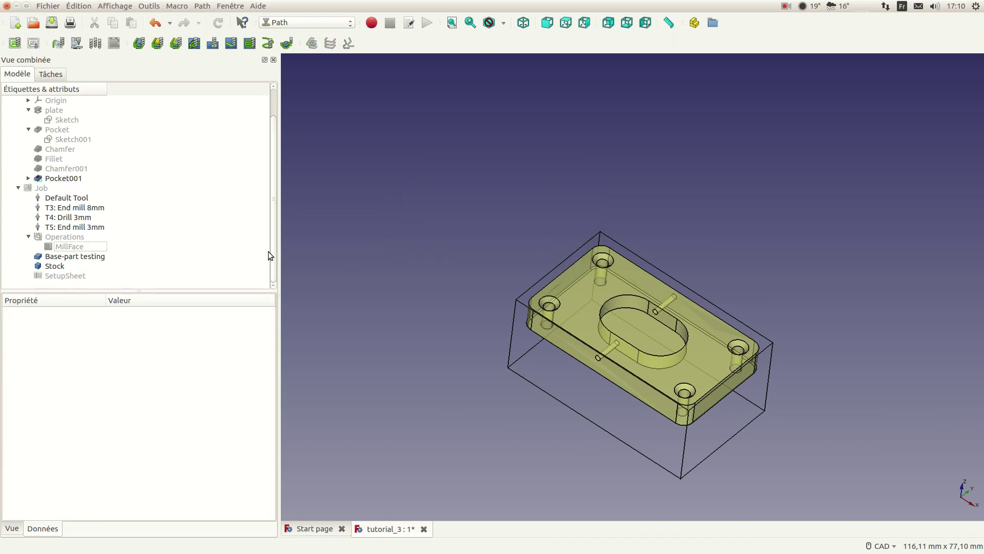
# - Create a pocket operation on the floor face of the oval pocket with the T5: End mill 3mm tool controller
pyautogui.click(647, 327)
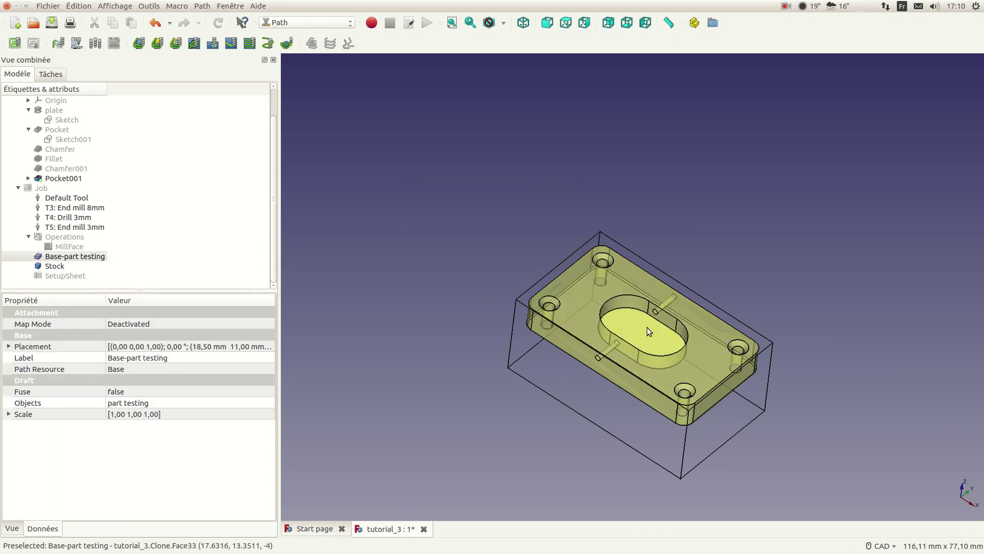
pyautogui.click(193, 45)
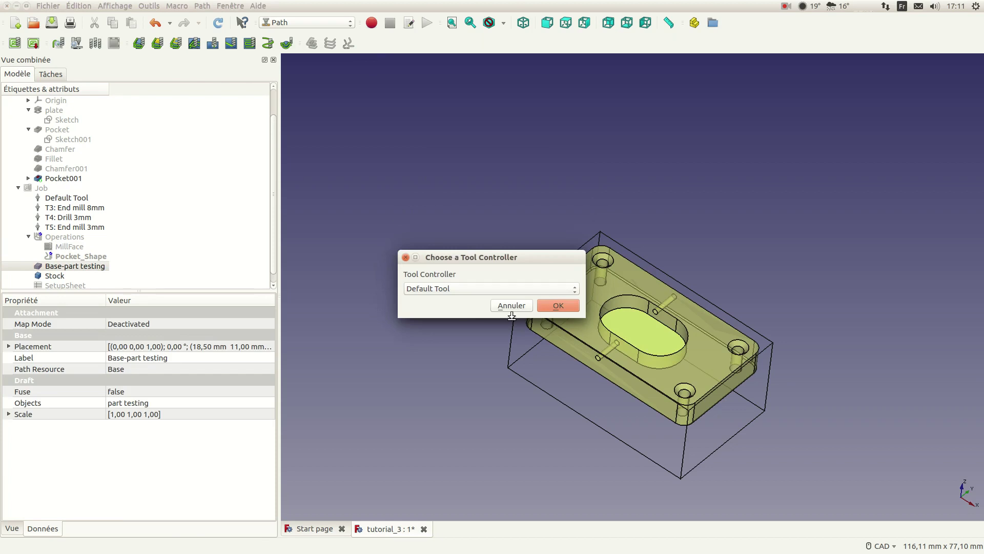
pyautogui.click(552, 289)
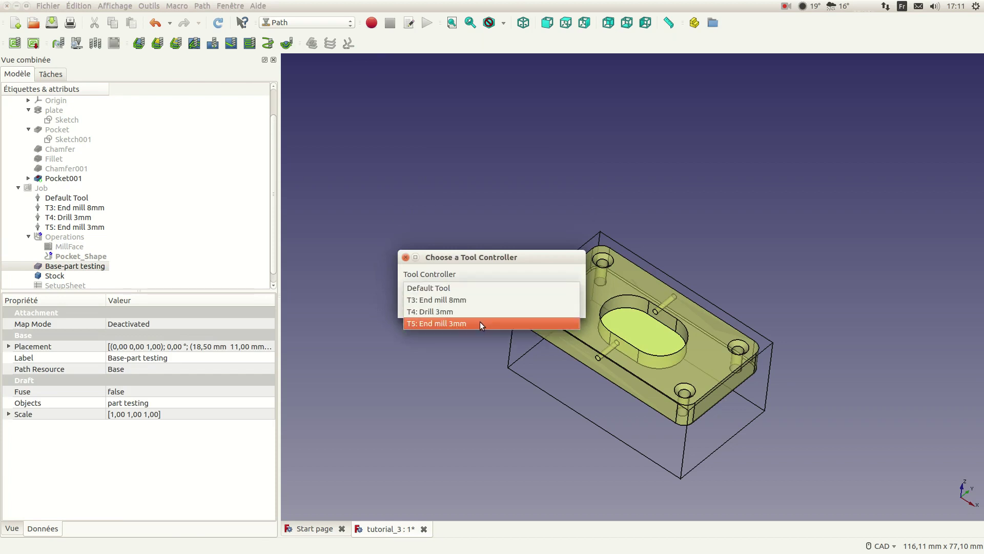
pyautogui.click(464, 323)
pyautogui.click(558, 304)
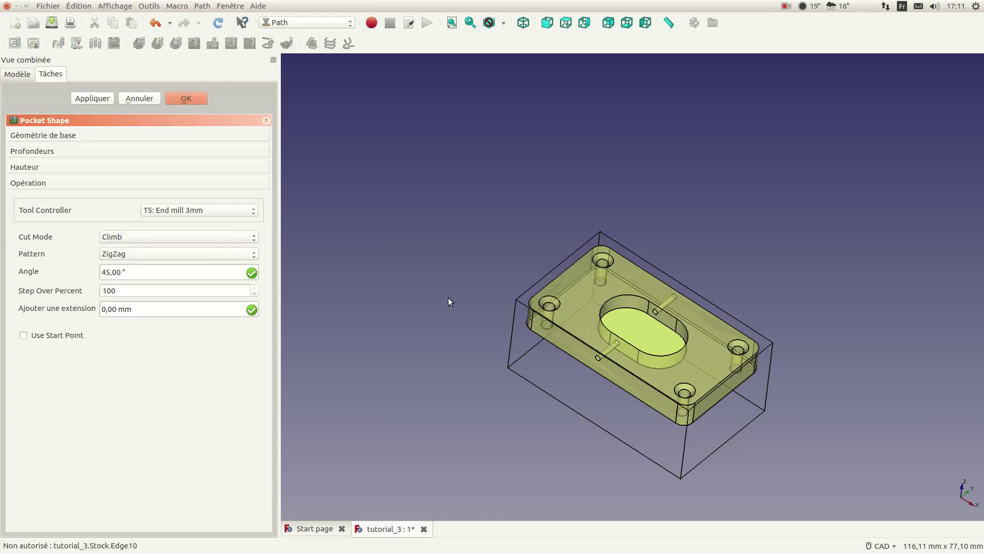
# - Check the pocket operation's base geometry and set its step down to 1 mm
pyautogui.click(77, 135)
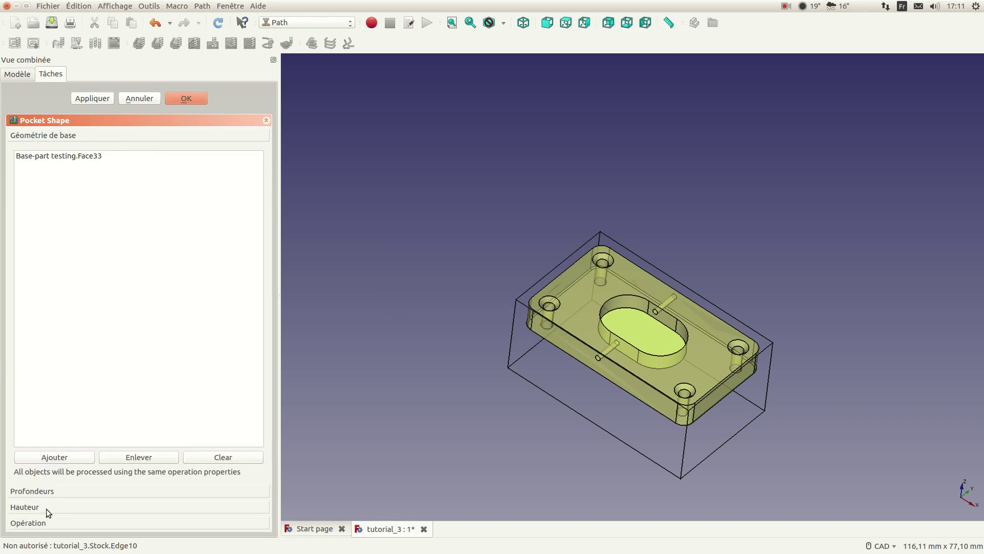
pyautogui.click(56, 491)
pyautogui.click(229, 224)
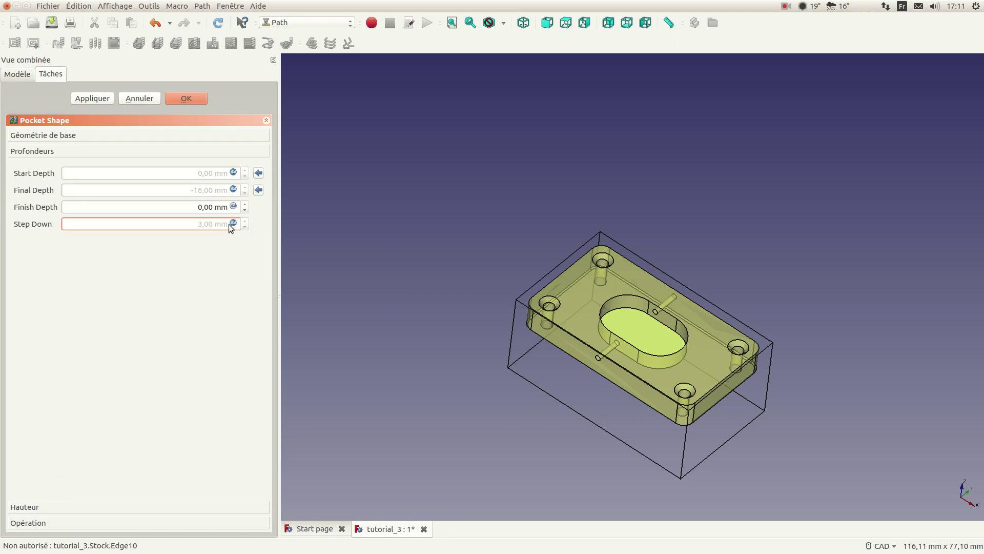
pyautogui.click(234, 223)
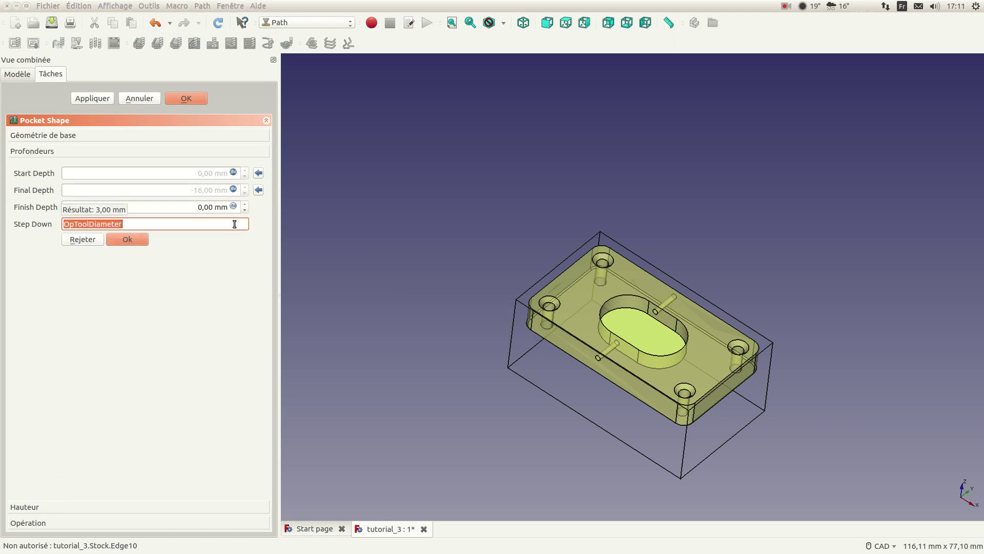
pyautogui.write('1')
pyautogui.click(133, 240)
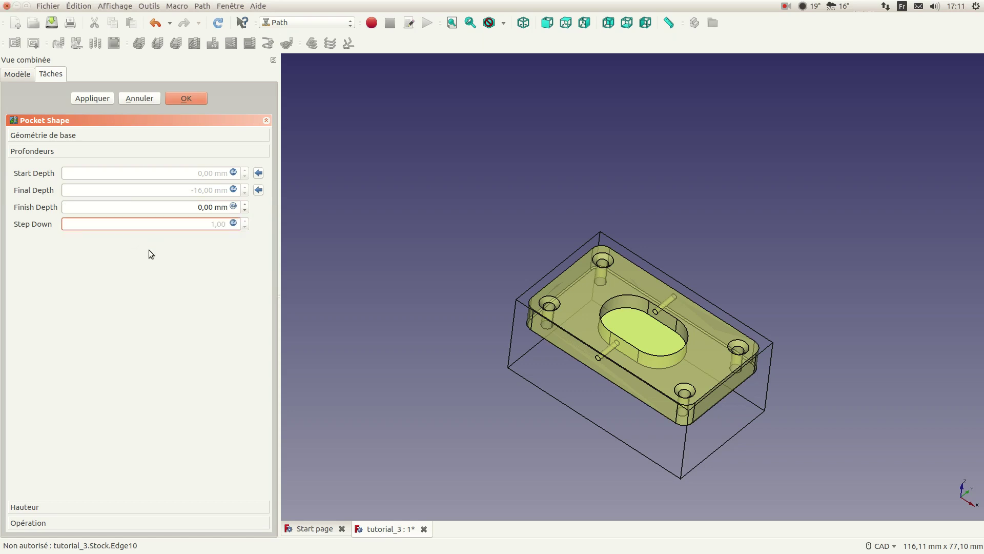
# - Set the pocket pattern to Line and apply it to generate the toolpath
pyautogui.click(46, 506)
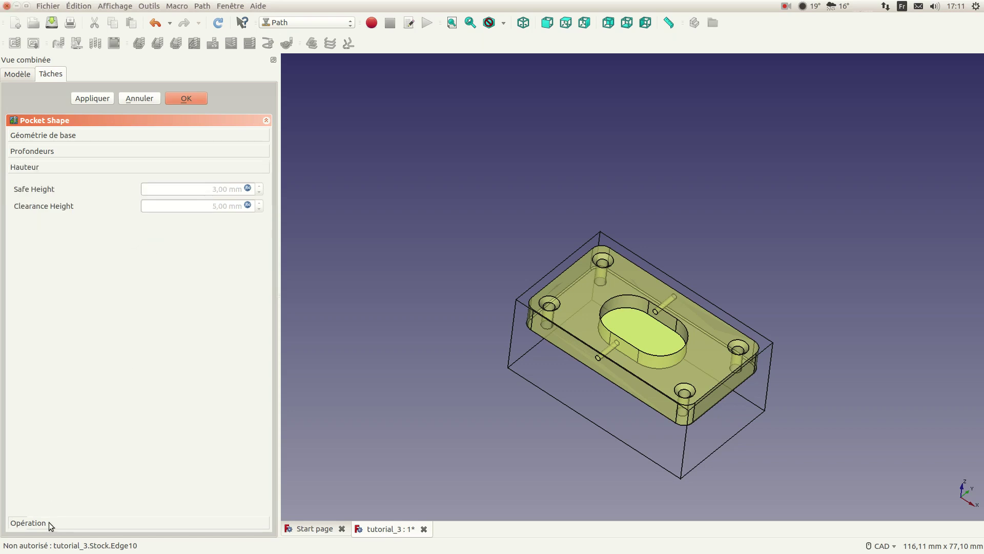
pyautogui.click(49, 523)
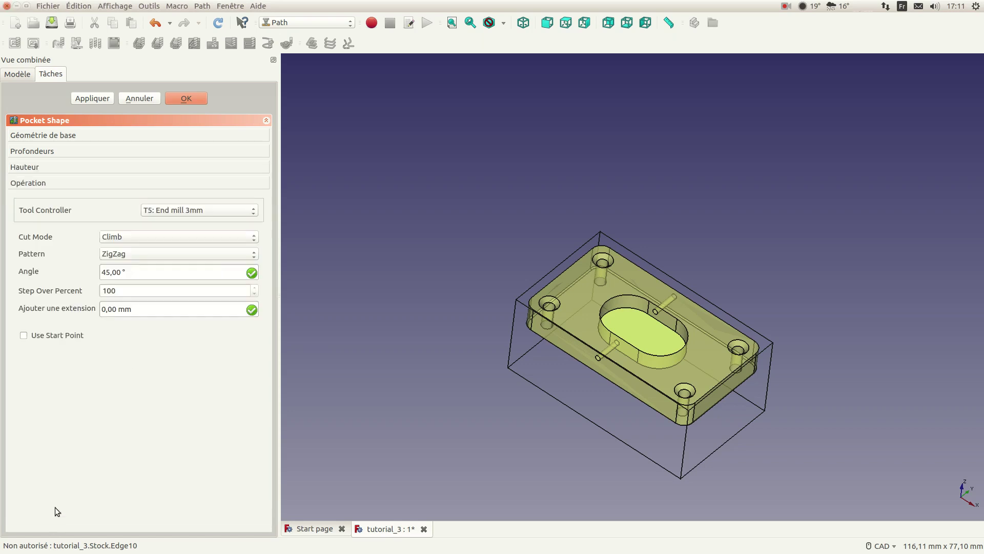
pyautogui.click(152, 254)
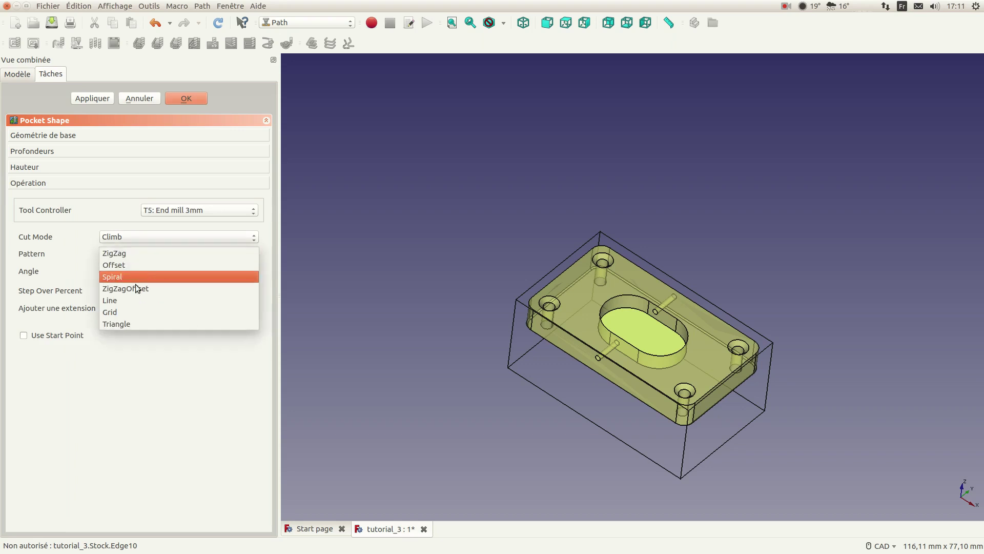
pyautogui.click(134, 300)
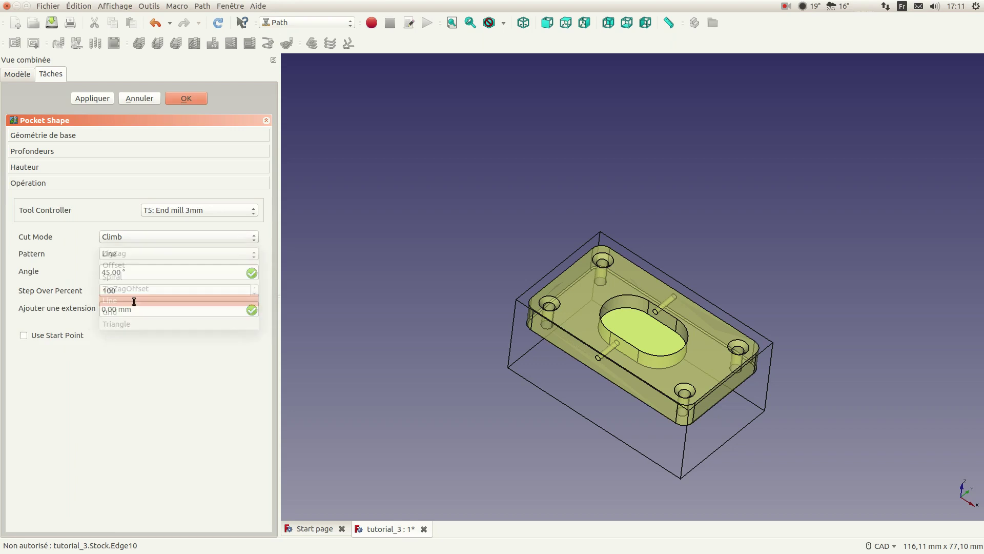
pyautogui.click(97, 98)
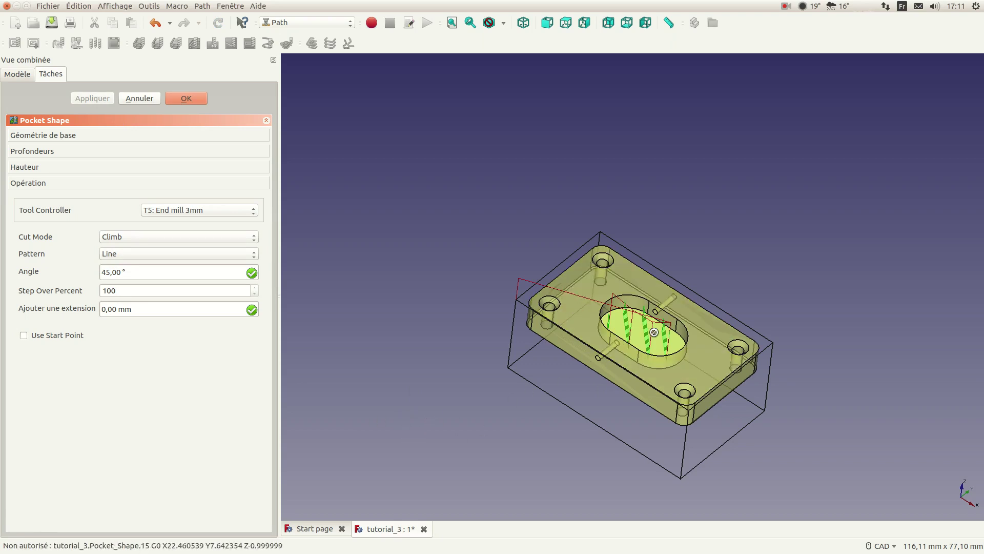
# - Inspect the line toolpath inside the oval pocket from several angles and finish editing the pocket operation
pyautogui.scroll(5, 654, 332)
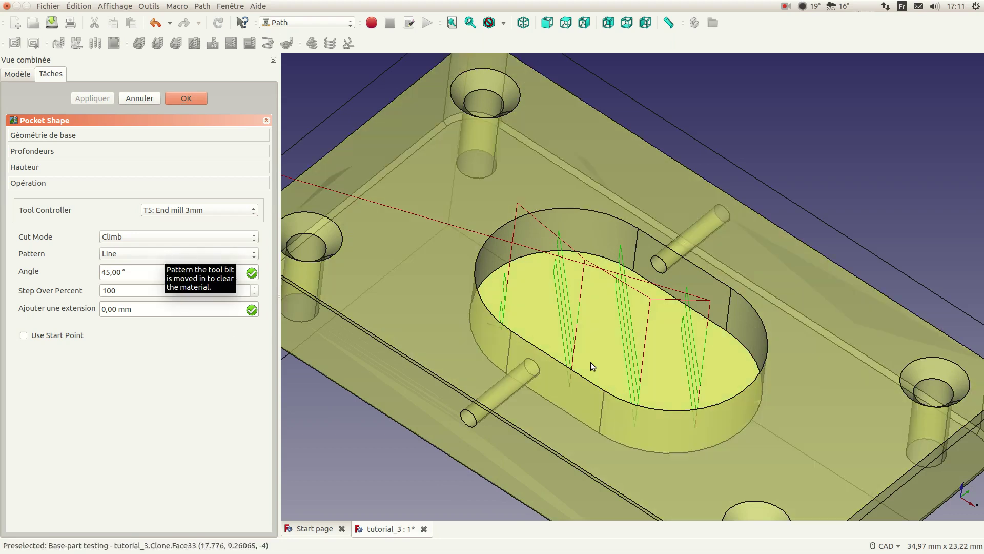
pyautogui.scroll(-3, 560, 320)
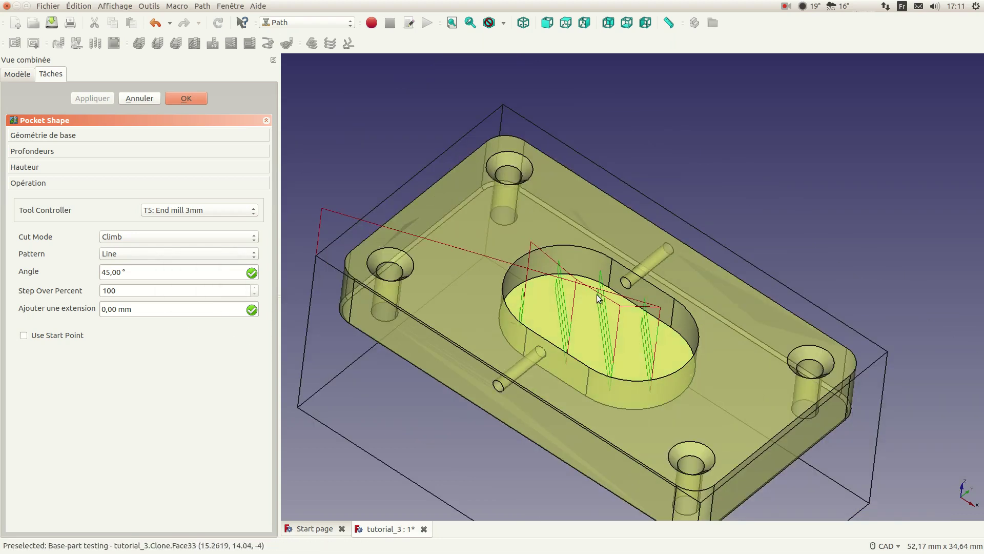
pyautogui.doubleClick(164, 273)
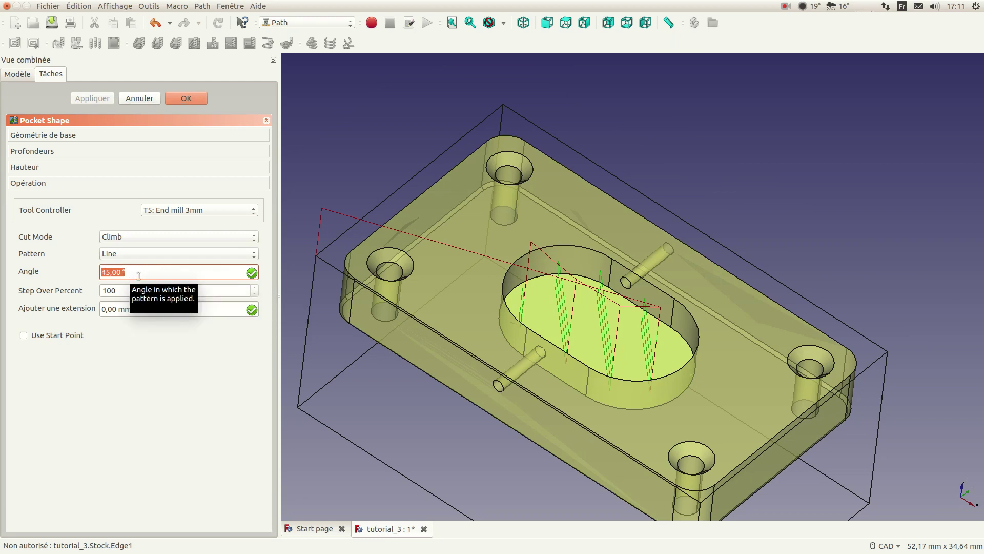
pyautogui.scroll(-5, 531, 296)
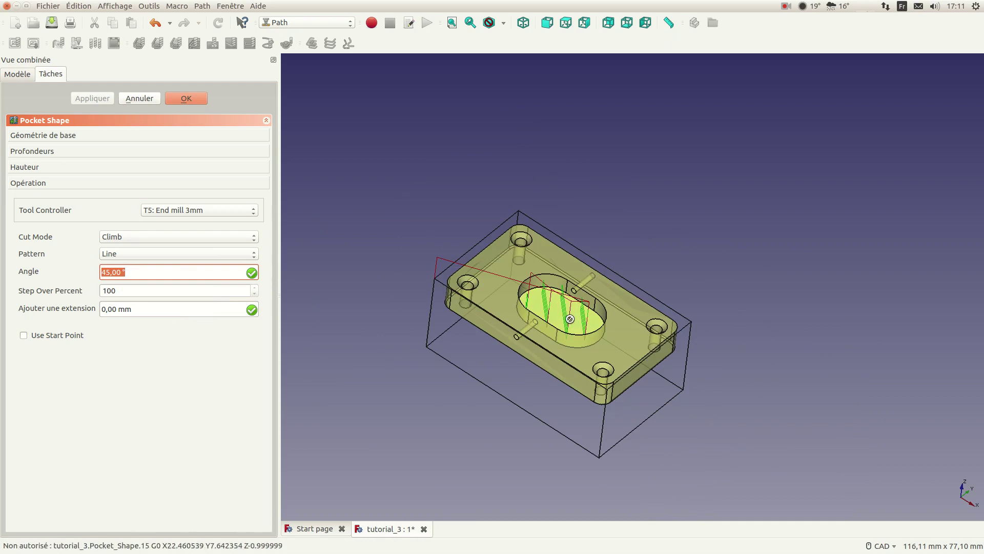
pyautogui.scroll(5, 569, 319)
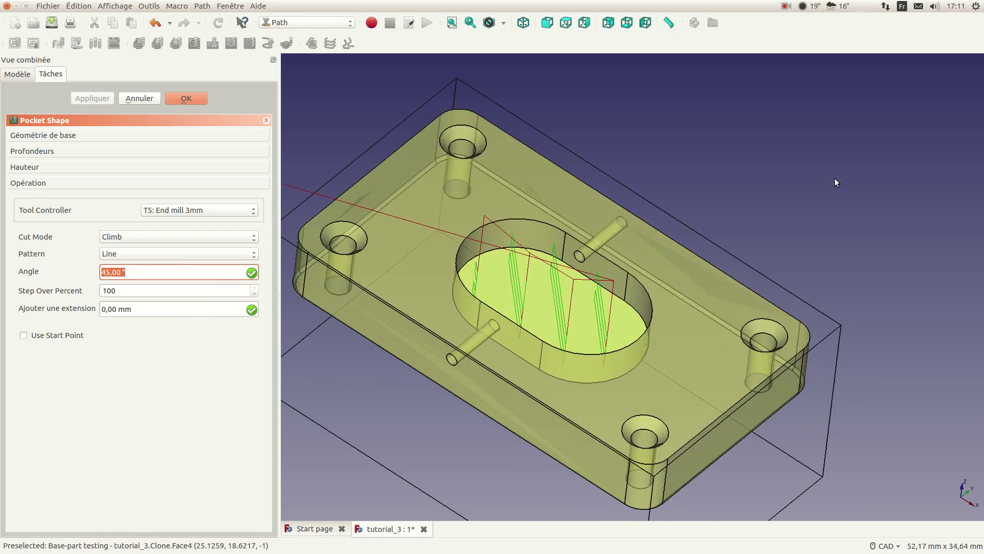
pyautogui.moveTo(570, 319); pyautogui.dragTo(766, 192, button='middle')
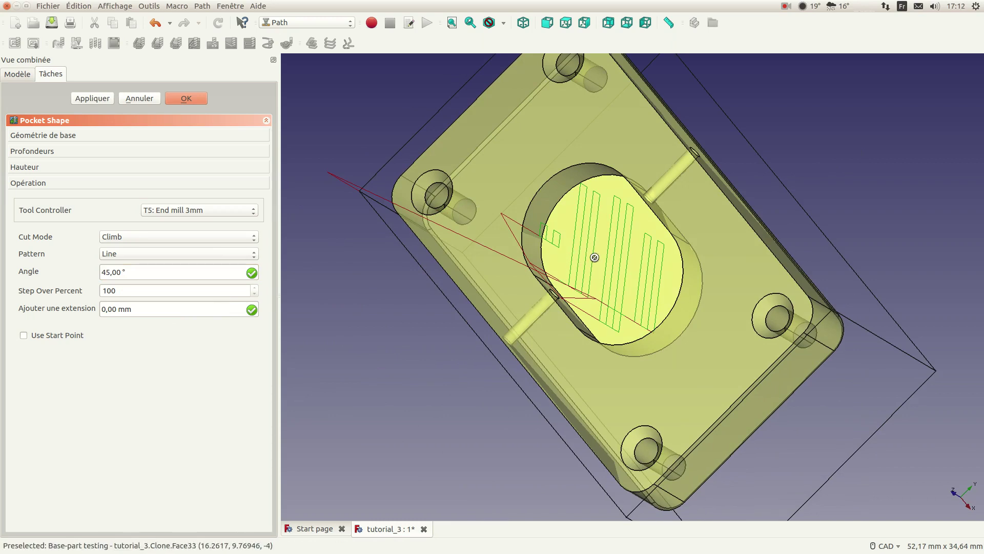
pyautogui.scroll(-3, 589, 257)
pyautogui.moveTo(757, 204); pyautogui.dragTo(826, 164, button='middle')
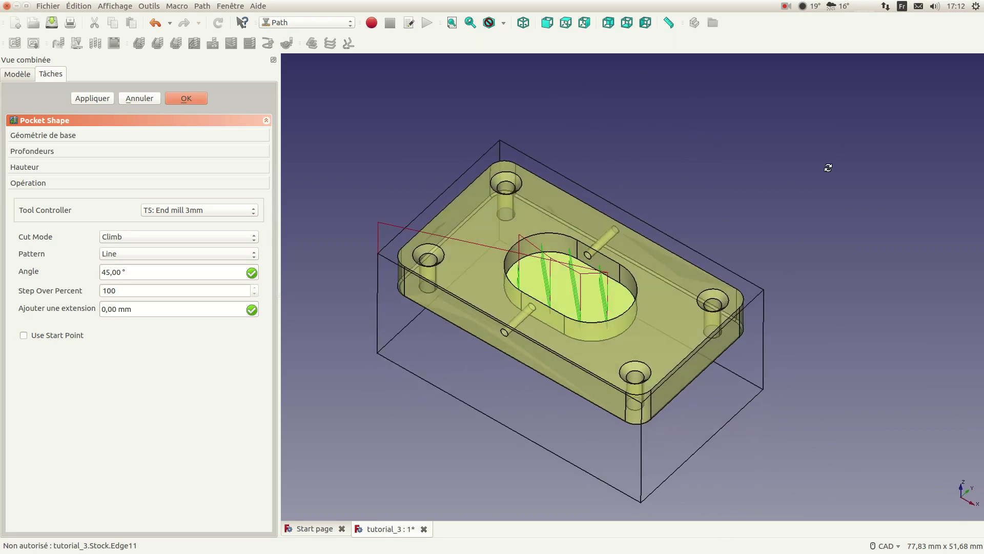
pyautogui.click(187, 98)
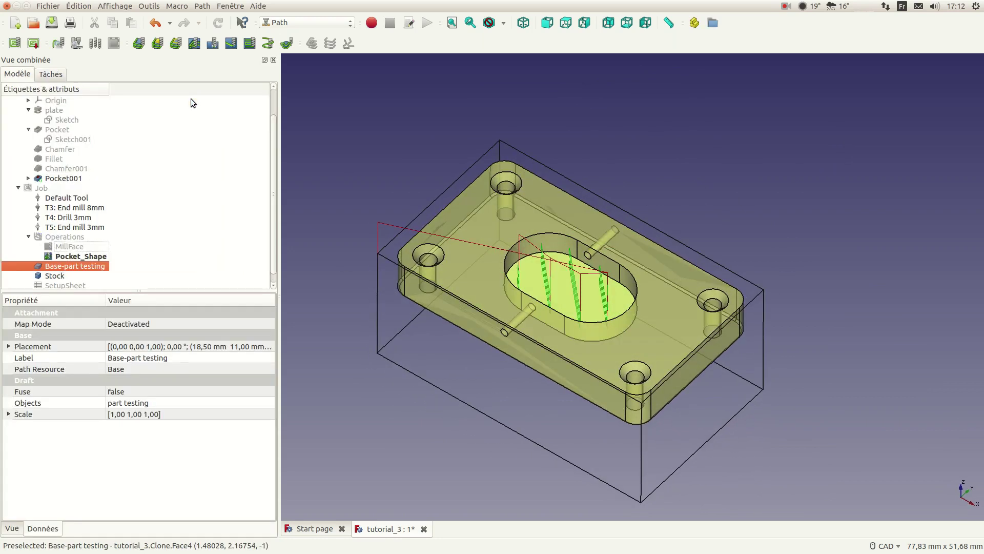
# - Toggle the MillFace toolpath's display on and off, and hide the Pocket_Shape toolpath
pyautogui.click(75, 247)
pyautogui.press('space')
pyautogui.press('space')
pyautogui.click(80, 256)
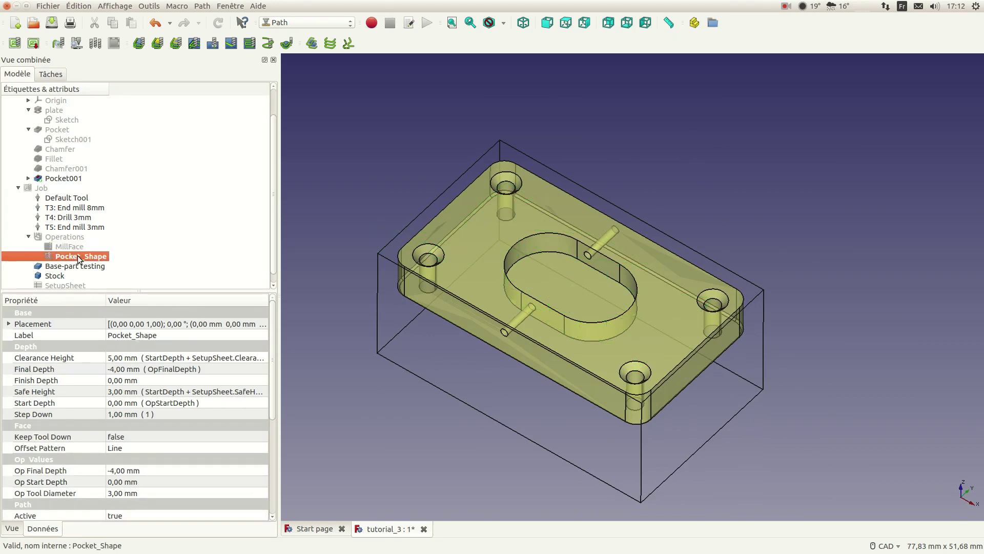
pyautogui.moveTo(321, 350)
pyautogui.mouseDown(button='middle')
pyautogui.moveTo(291, 350)
pyautogui.moveTo(314, 351)
pyautogui.mouseUp(button='middle')
pyautogui.click(312, 306)
pyautogui.moveTo(312, 307); pyautogui.dragTo(400, 266, button='middle')
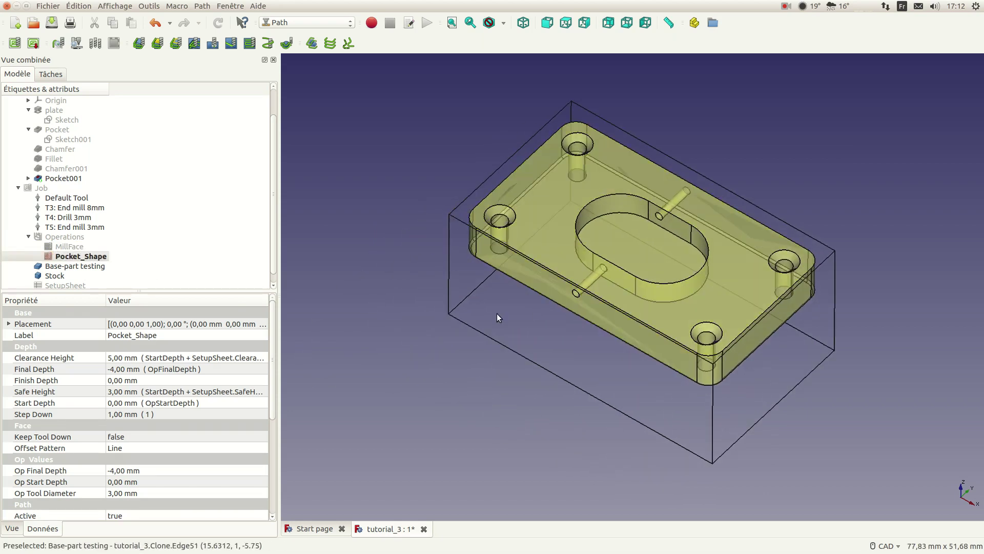
pyautogui.scroll(-2, 487, 313)
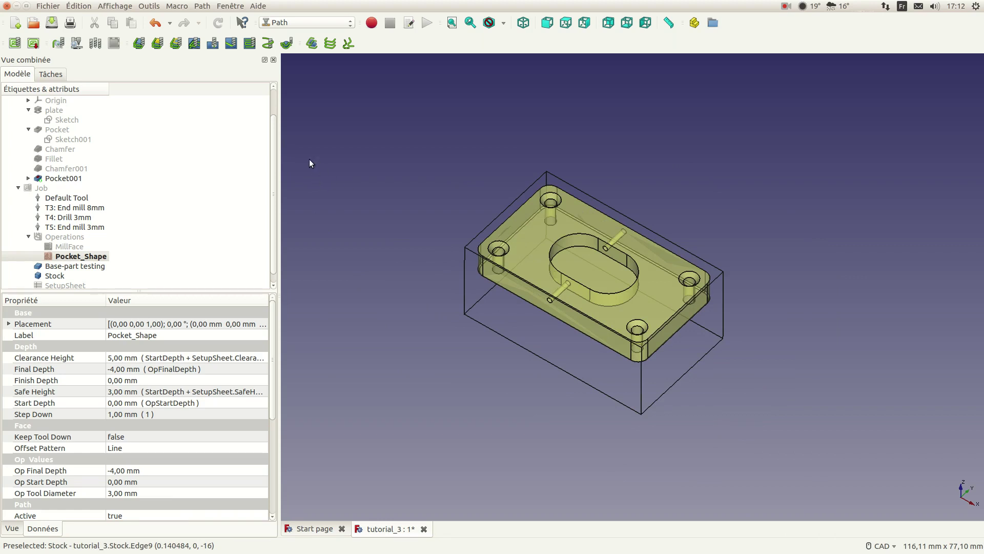
# - Create a drilling operation with the T4: Drill 3mm tool controller
pyautogui.click(213, 45)
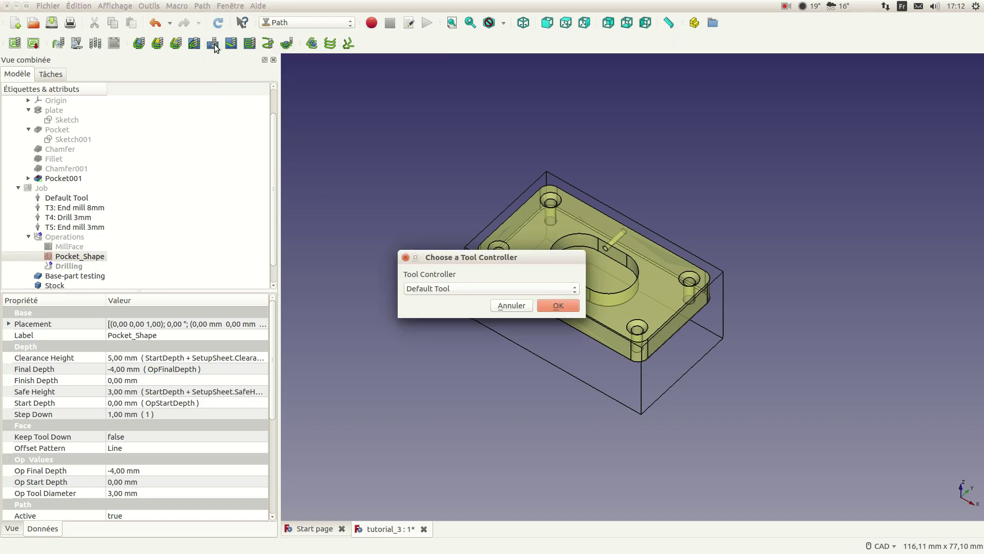
pyautogui.click(483, 288)
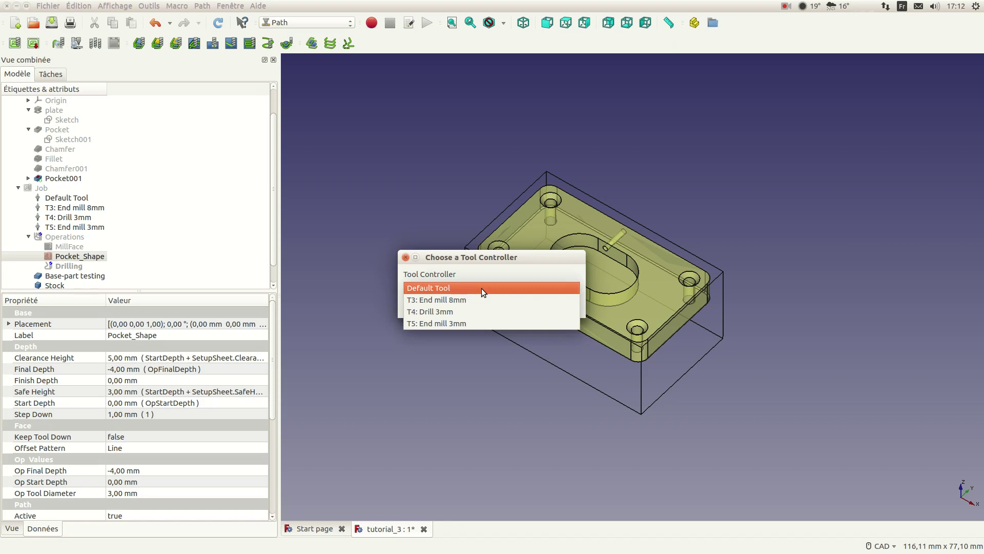
pyautogui.click(460, 312)
pyautogui.click(558, 306)
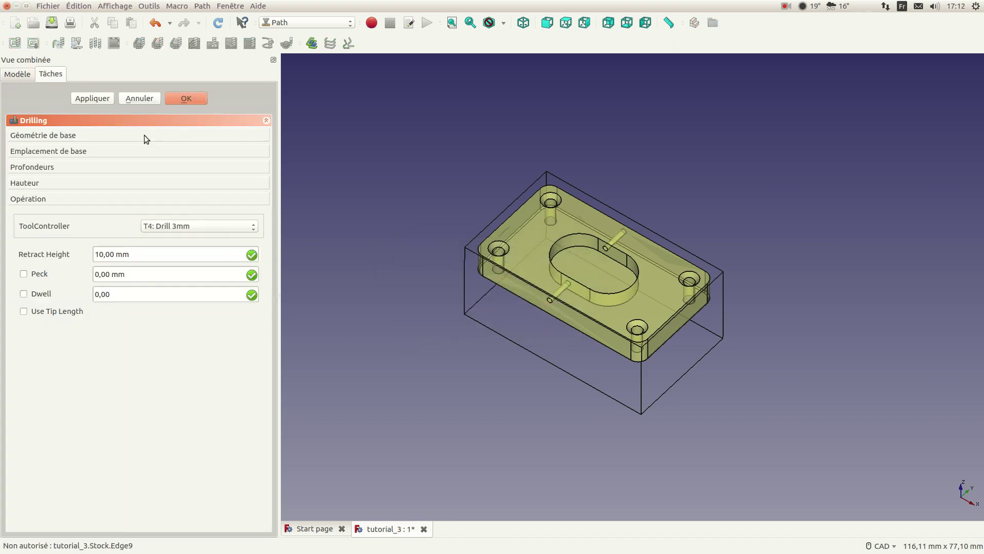
# - Add the circular edges of the four corner holes as the drilling operation's base geometry
pyautogui.click(140, 134)
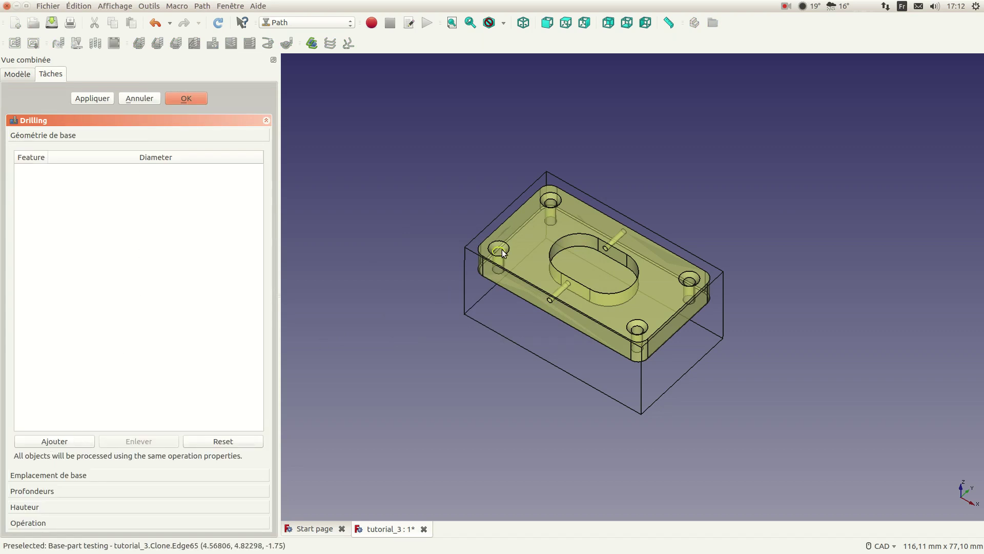
pyautogui.click(552, 200)
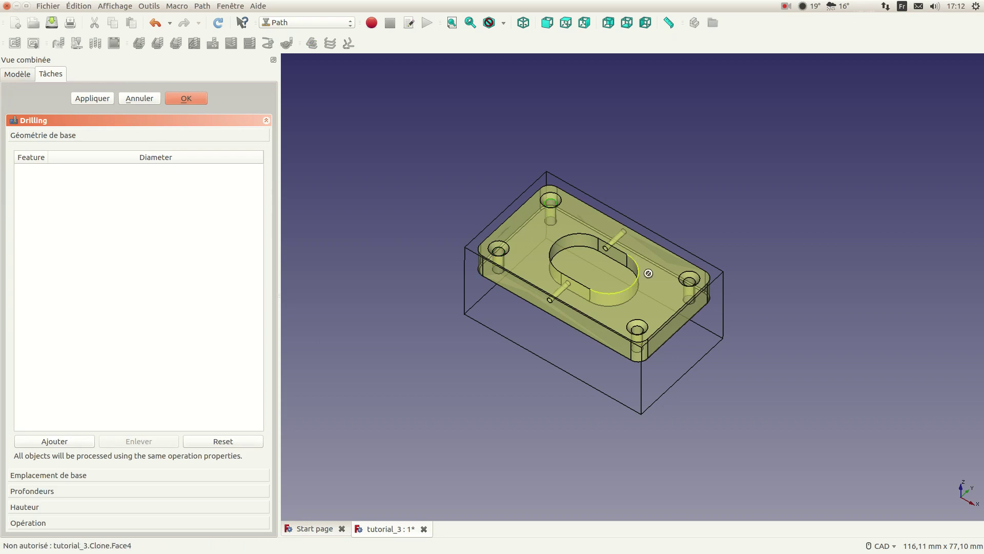
pyautogui.keyDown('ctrl'); pyautogui.click(500, 251); pyautogui.keyUp('ctrl')
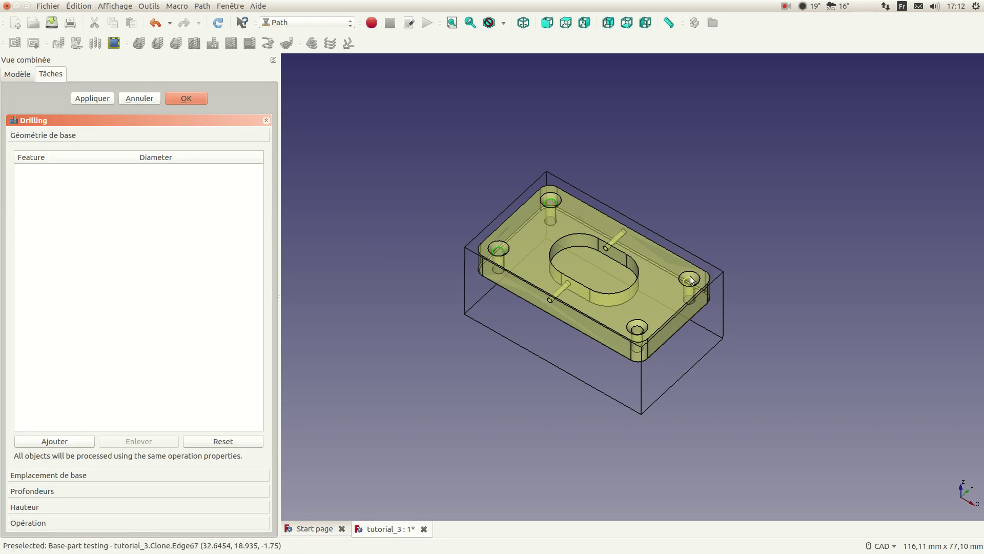
pyautogui.keyDown('ctrl'); pyautogui.click(641, 329); pyautogui.keyUp('ctrl')
pyautogui.click(62, 441)
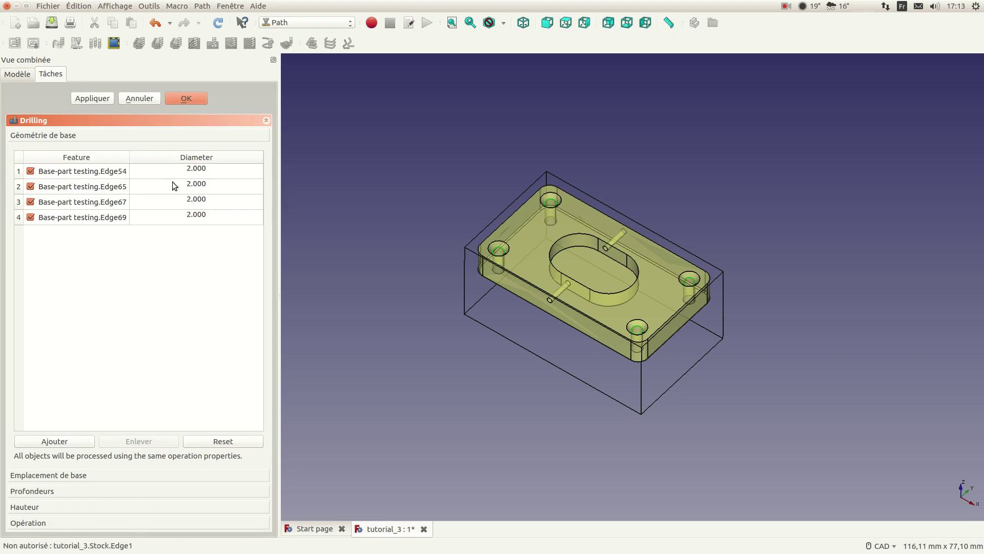
# - Set the drilling operation's final depth to -5 mm
pyautogui.click(83, 475)
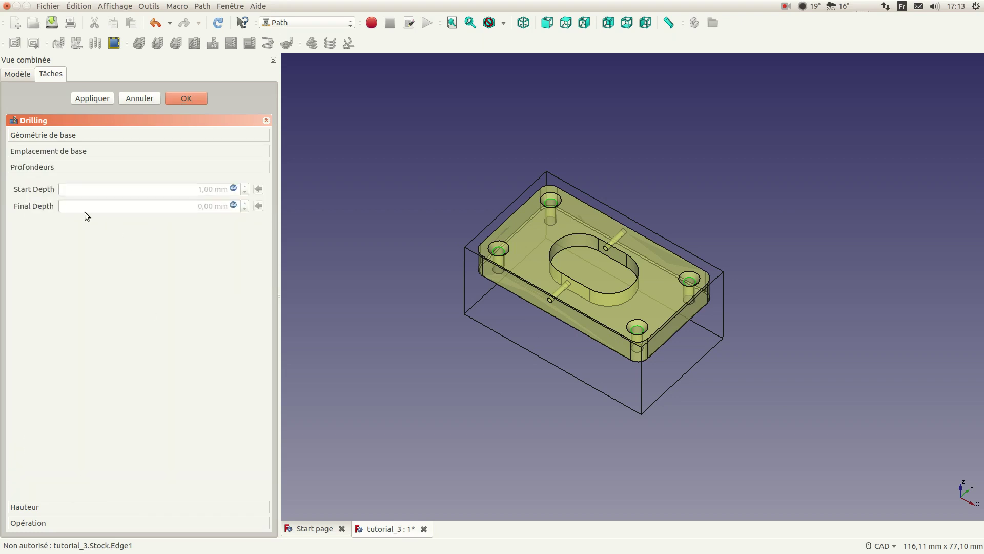
pyautogui.click(233, 205)
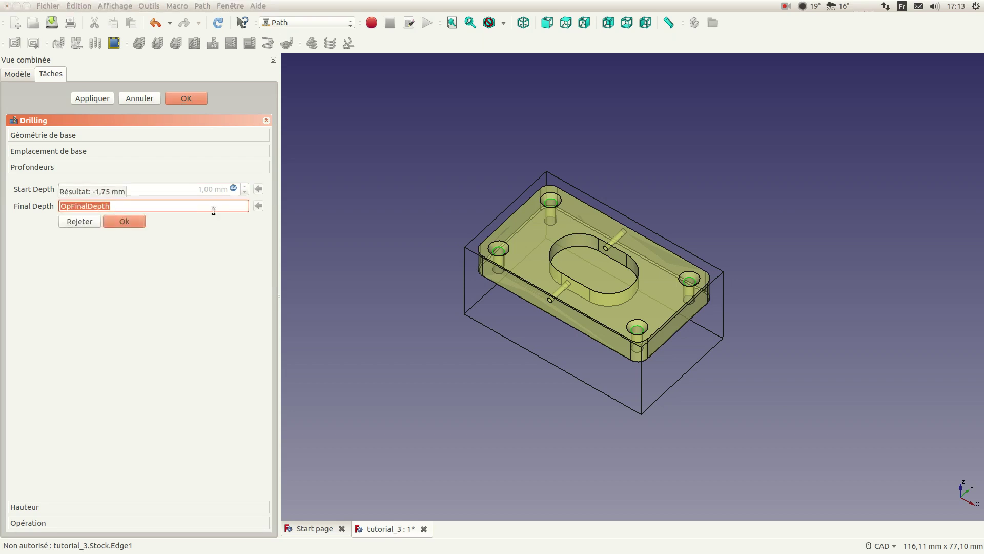
pyautogui.write('-')
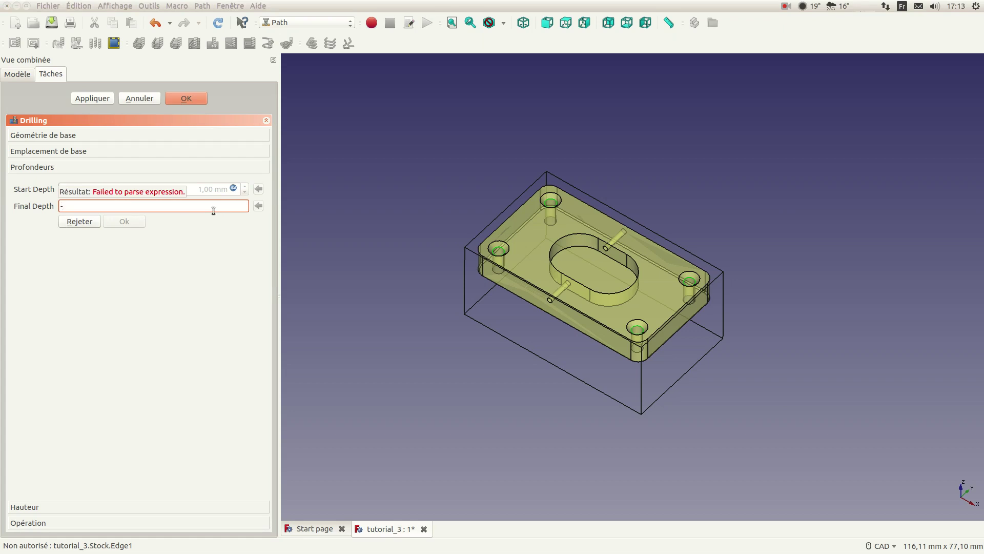
pyautogui.write('5')
pyautogui.click(113, 223)
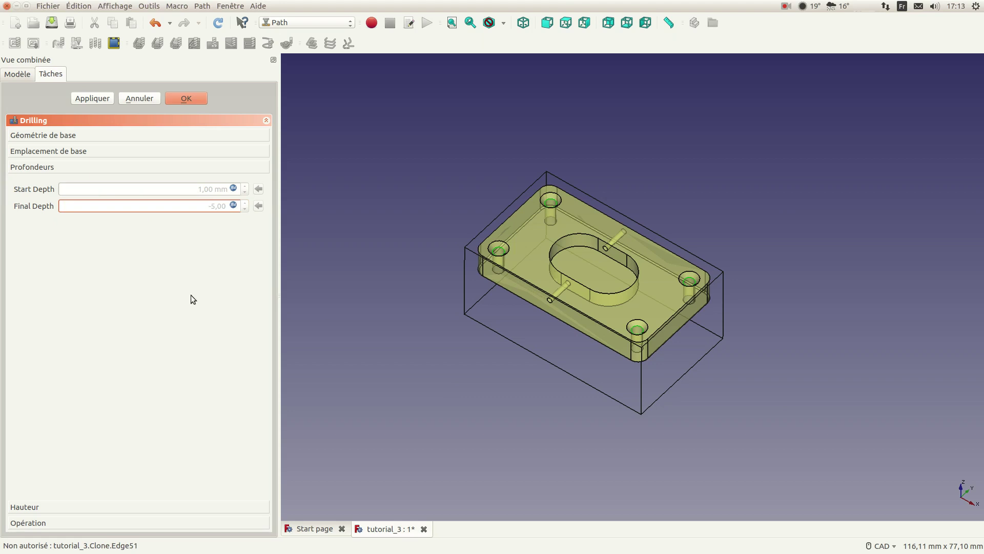
# - Review the drilling operation's heights and tool settings, apply it, and examine how deep the toolpath reaches in the corner holes
pyautogui.click(76, 506)
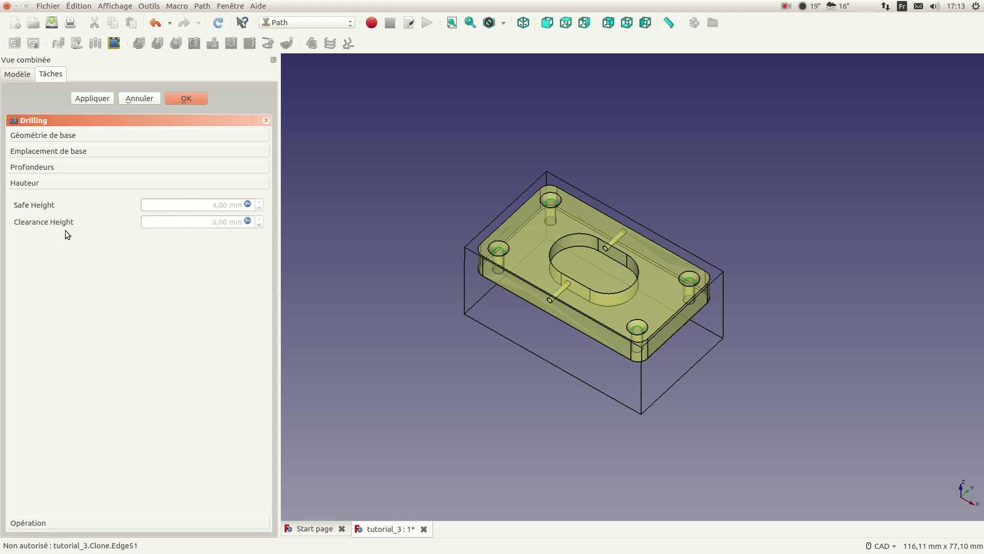
pyautogui.click(103, 522)
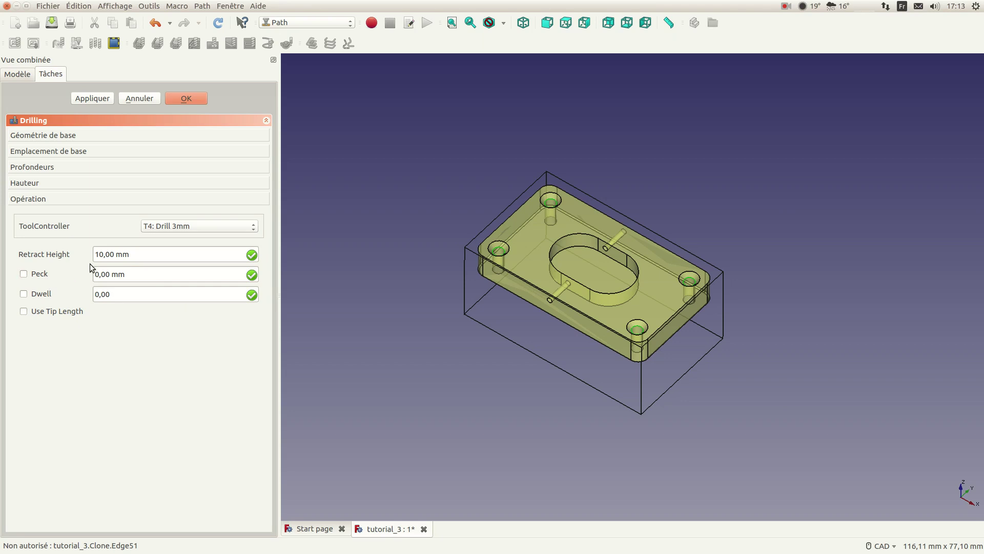
pyautogui.click(95, 97)
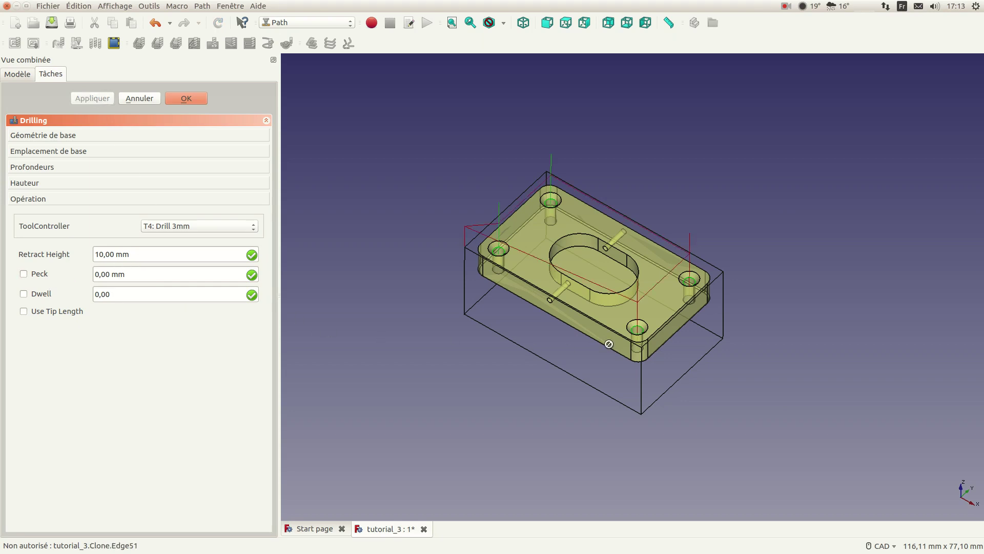
pyautogui.moveTo(570, 395); pyautogui.dragTo(636, 374, button='middle')
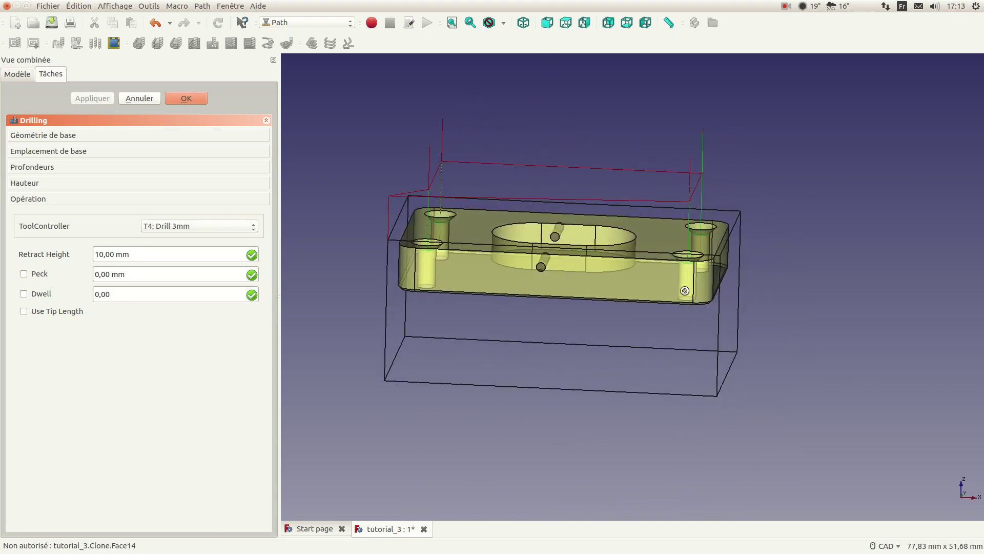
pyautogui.scroll(5, 690, 299)
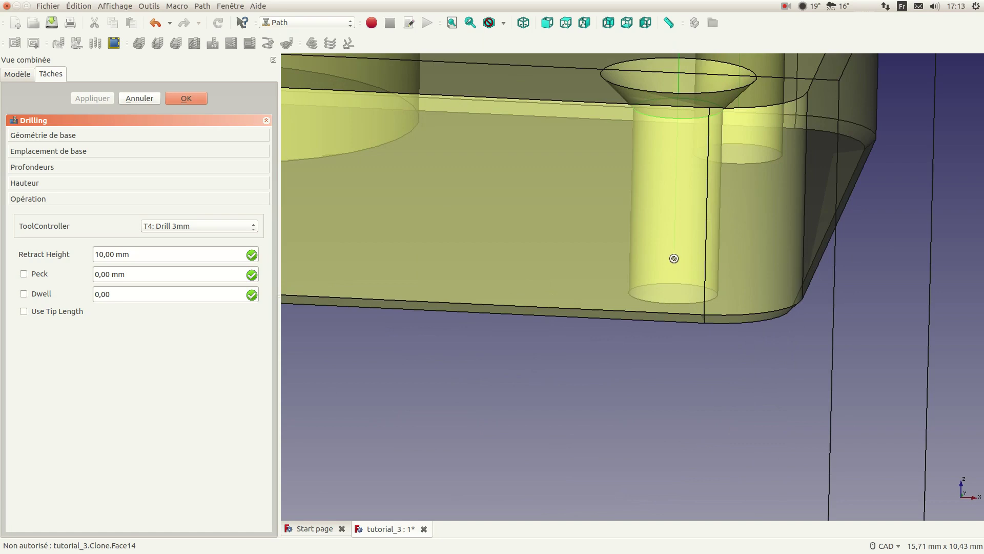
pyautogui.scroll(-1, 645, 366)
pyautogui.scroll(-2, 644, 365)
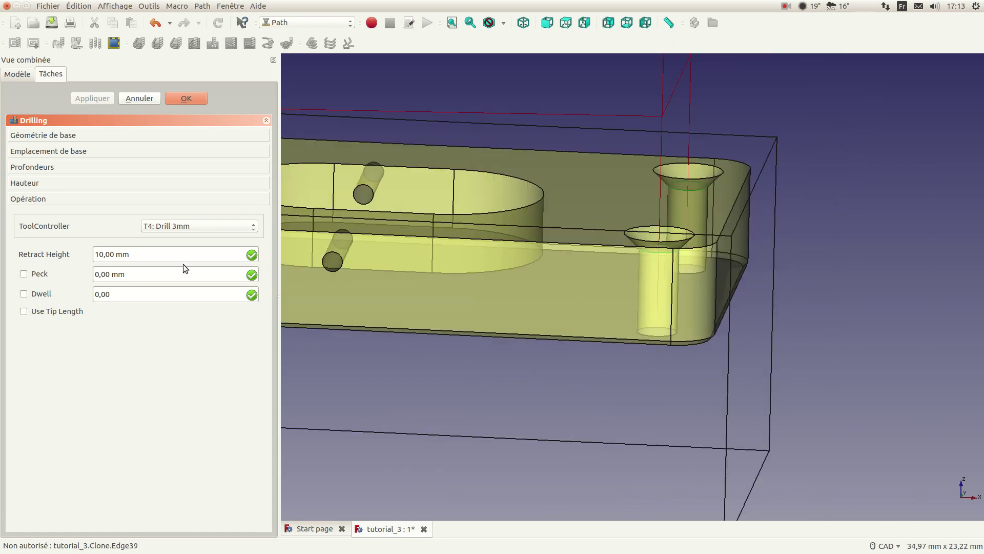
# - Set the drilling operation's final depth to -6 mm, check the recalculated toolpath, and accept the operation
pyautogui.click(50, 180)
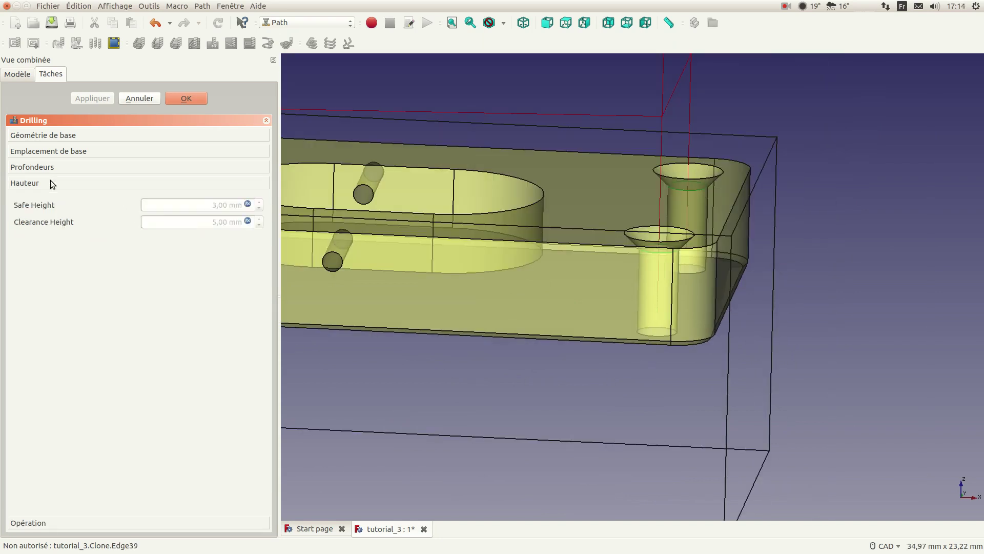
pyautogui.click(56, 168)
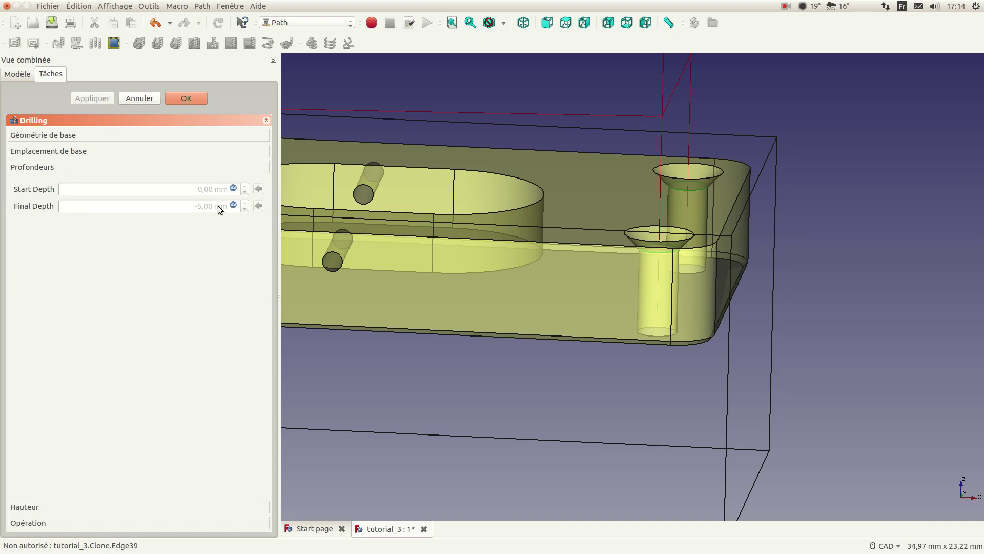
pyautogui.click(233, 205)
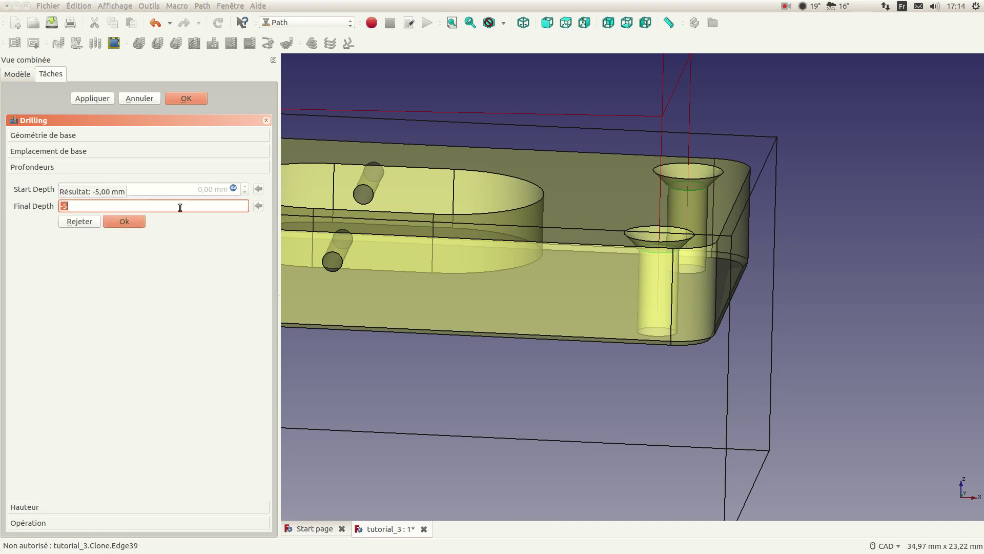
pyautogui.write('-6')
pyautogui.click(127, 222)
pyautogui.click(96, 99)
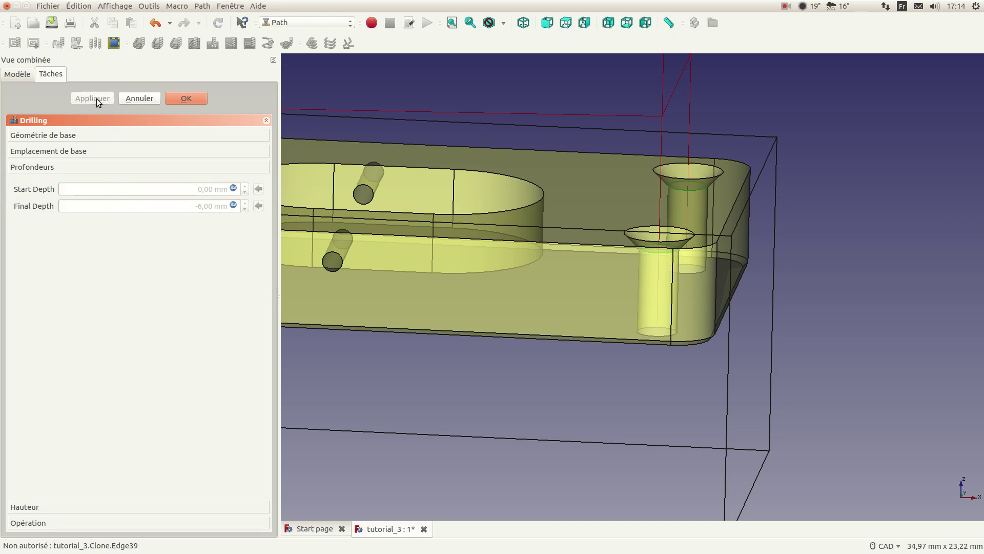
pyautogui.scroll(5, 662, 332)
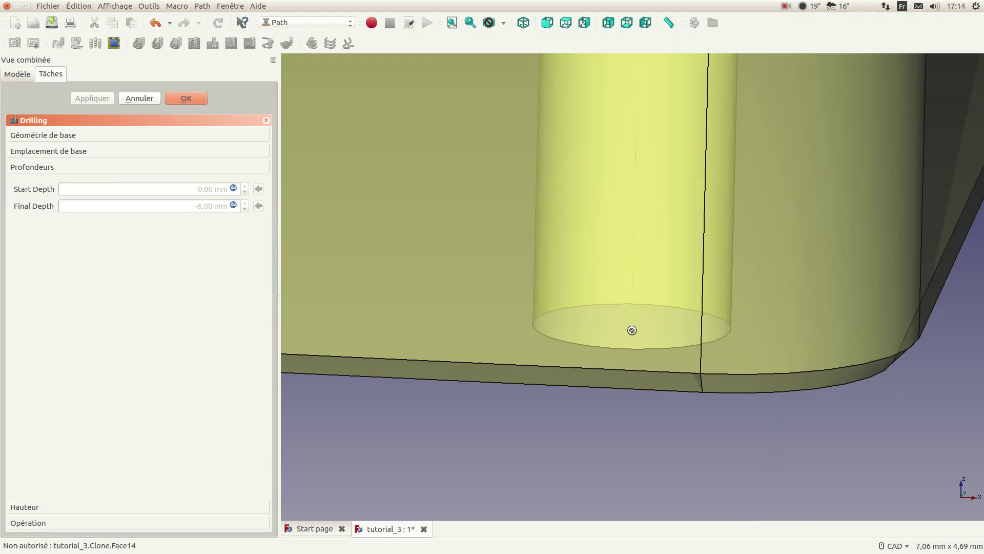
pyautogui.scroll(-5, 632, 330)
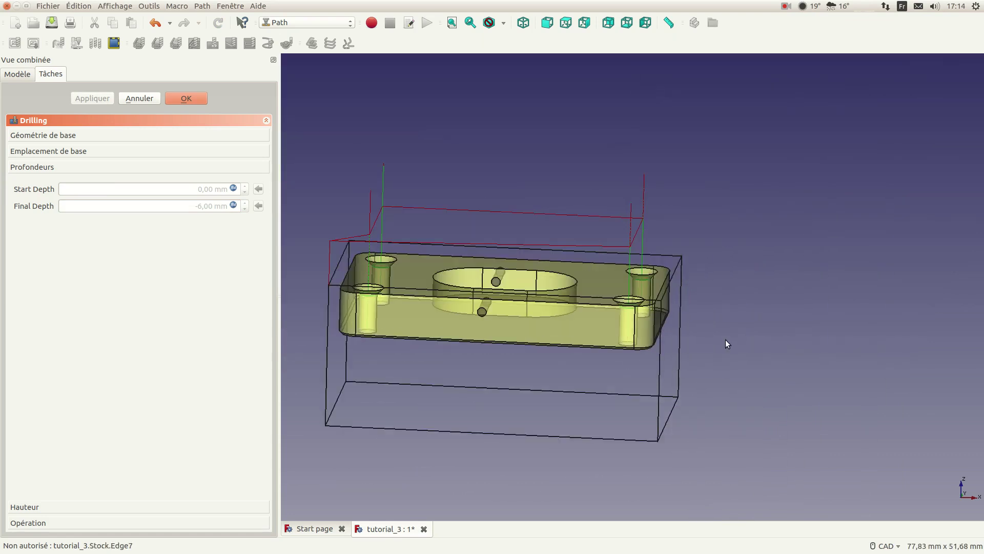
pyautogui.moveTo(782, 309); pyautogui.dragTo(738, 349, button='middle')
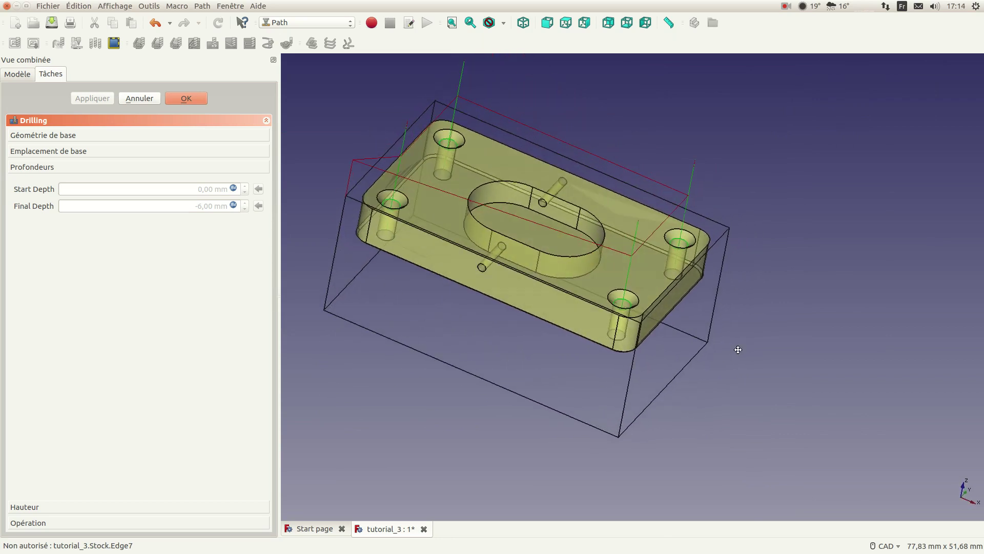
pyautogui.click(188, 100)
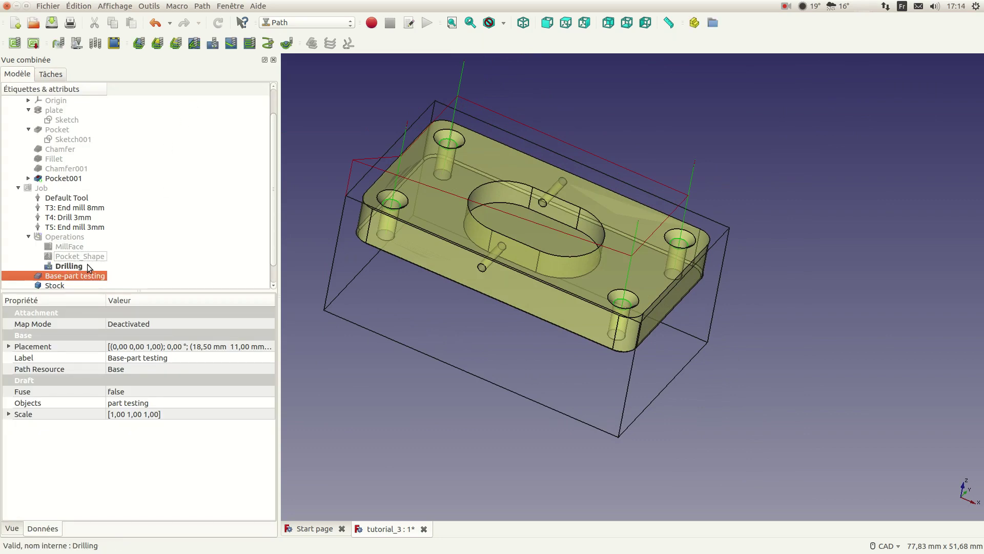
# - Clear the model selection and create a helix operation with the T5: End mill 3mm tool controller
pyautogui.scroll(-2, 363, 218)
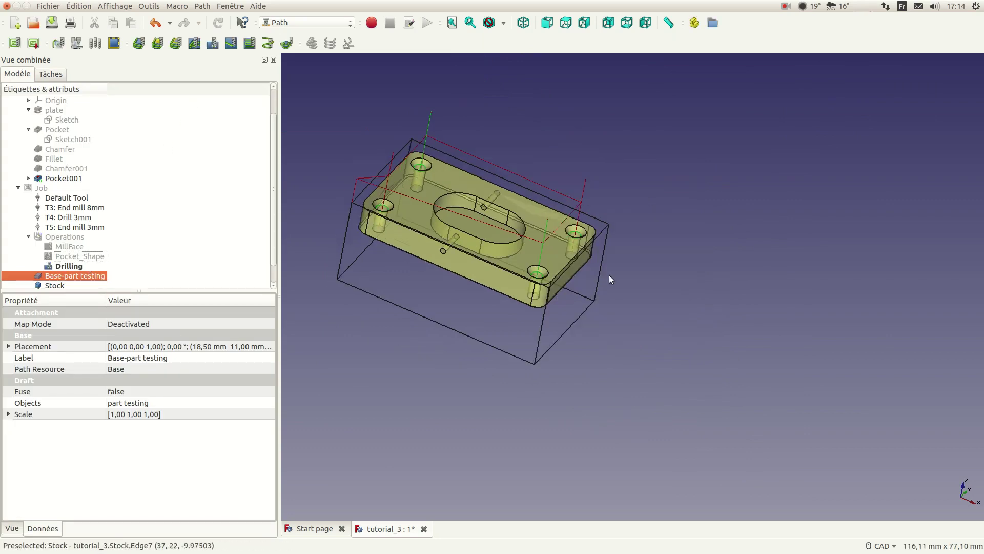
pyautogui.click(654, 277)
pyautogui.moveTo(653, 277); pyautogui.dragTo(600, 296, button='middle')
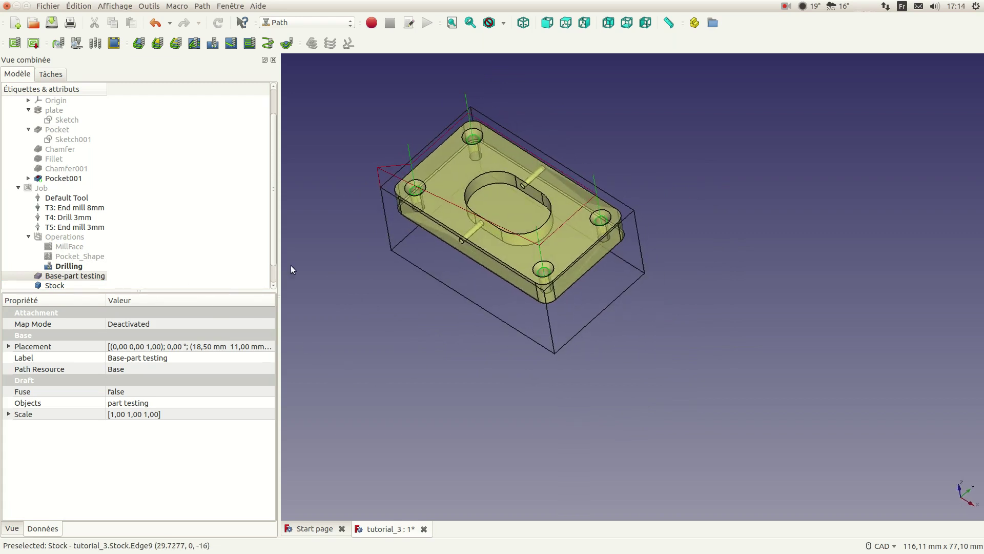
pyautogui.moveTo(342, 245); pyautogui.dragTo(382, 257, button='middle')
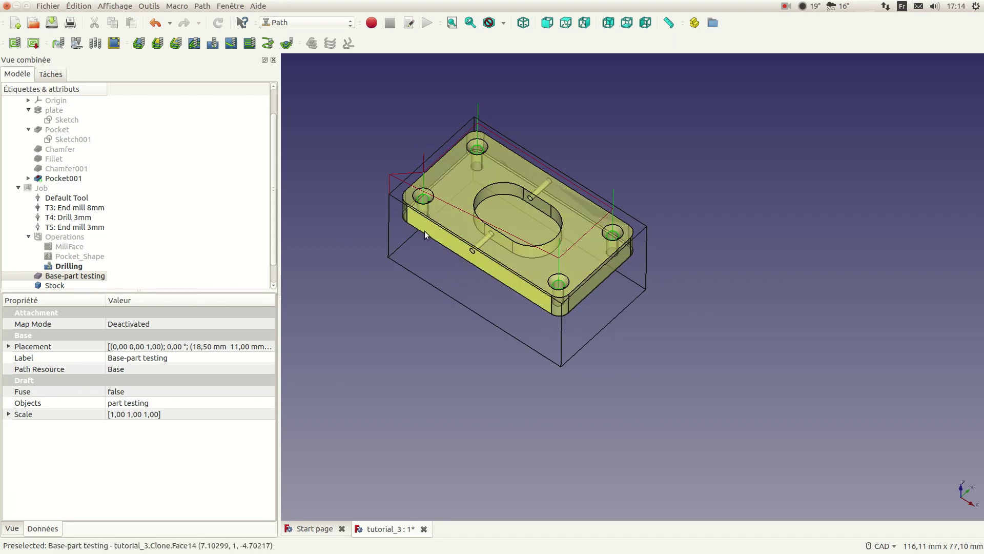
pyautogui.click(303, 200)
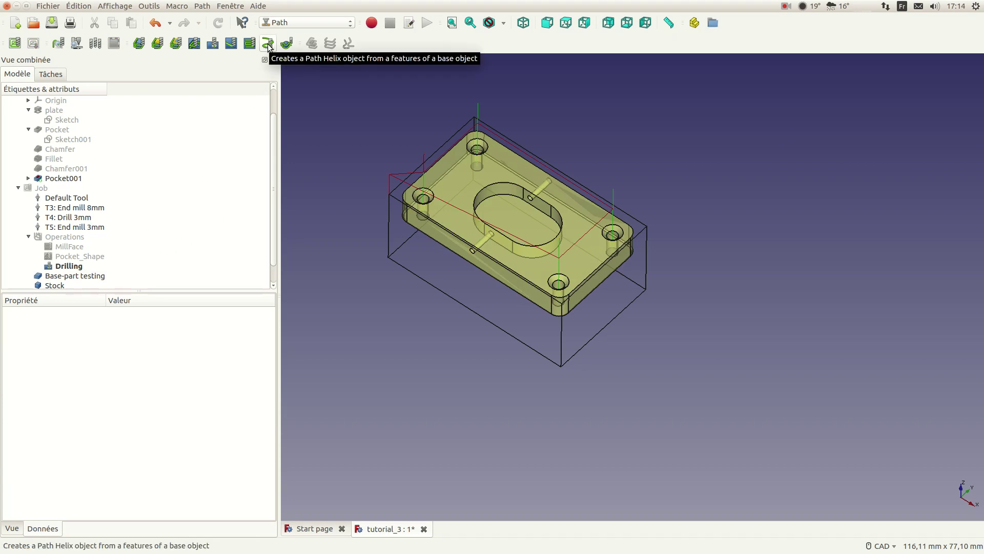
pyautogui.click(268, 45)
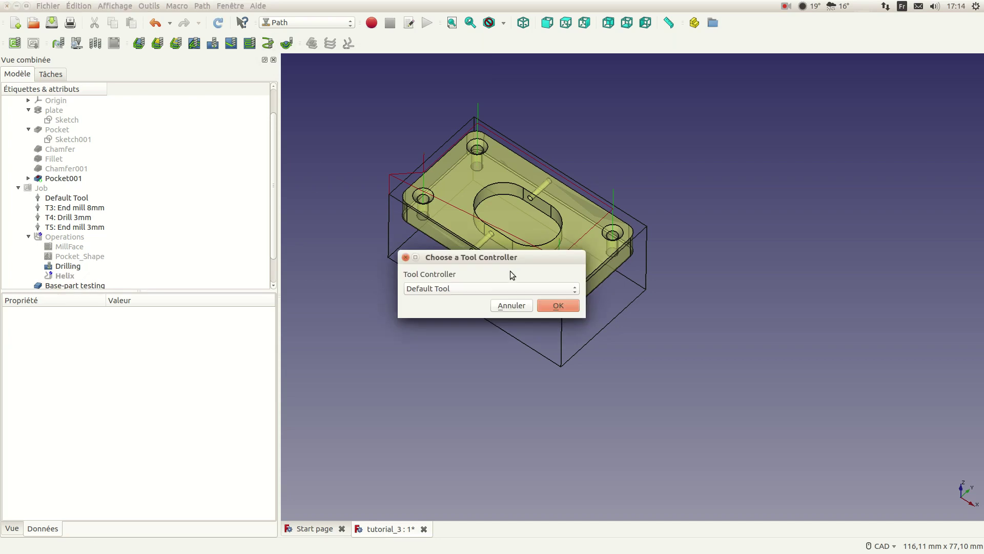
pyautogui.click(497, 289)
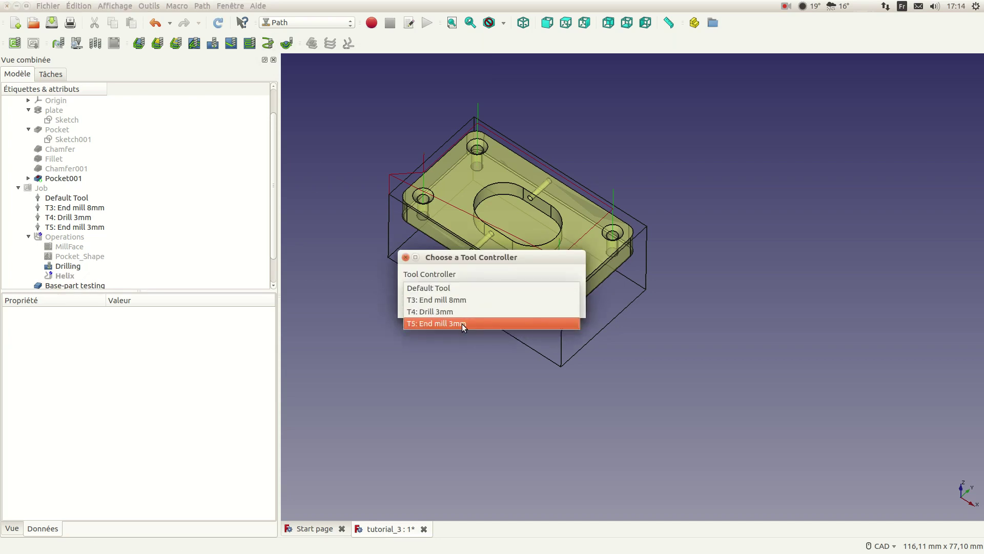
pyautogui.click(444, 323)
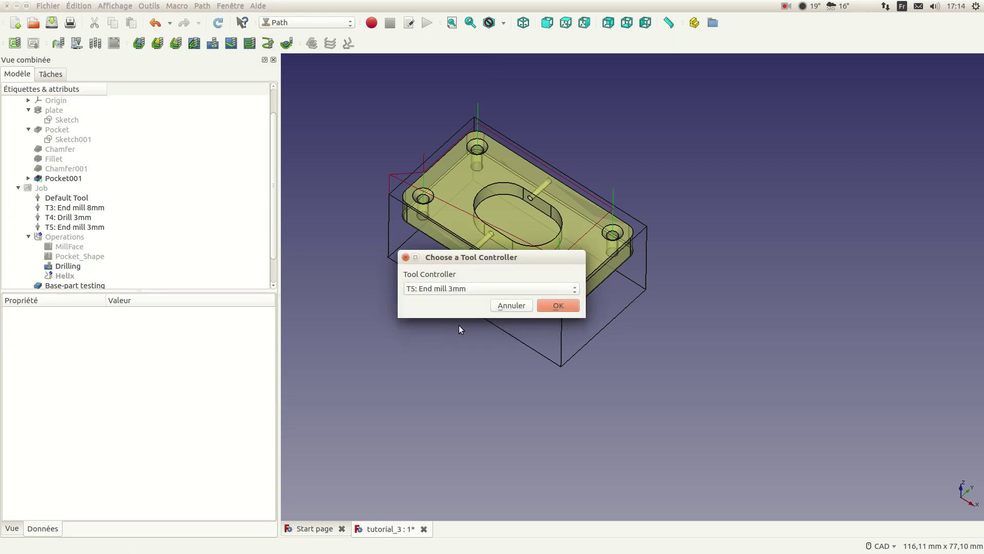
pyautogui.click(560, 306)
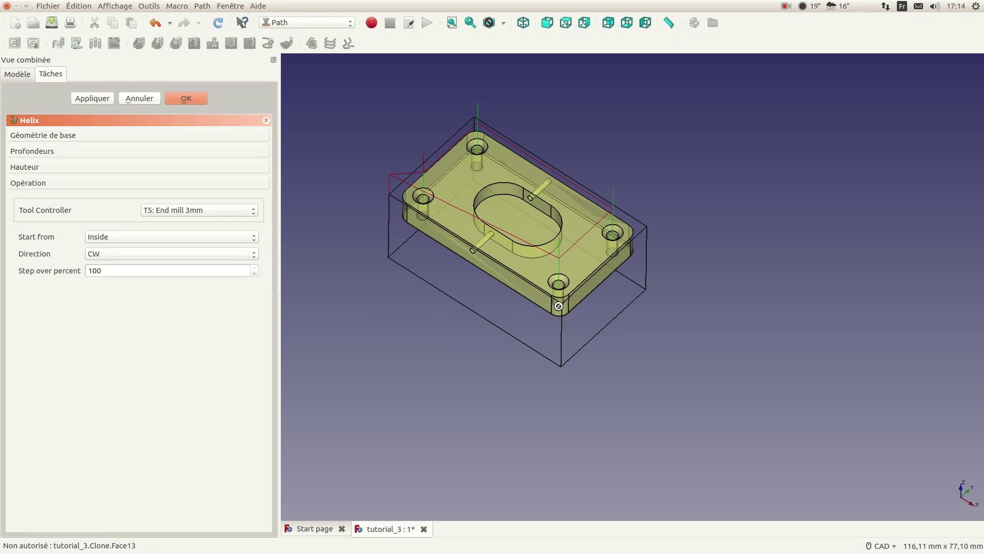
# - Review the helix operation's base geometry and set its final depth to -6 mm
pyautogui.click(99, 136)
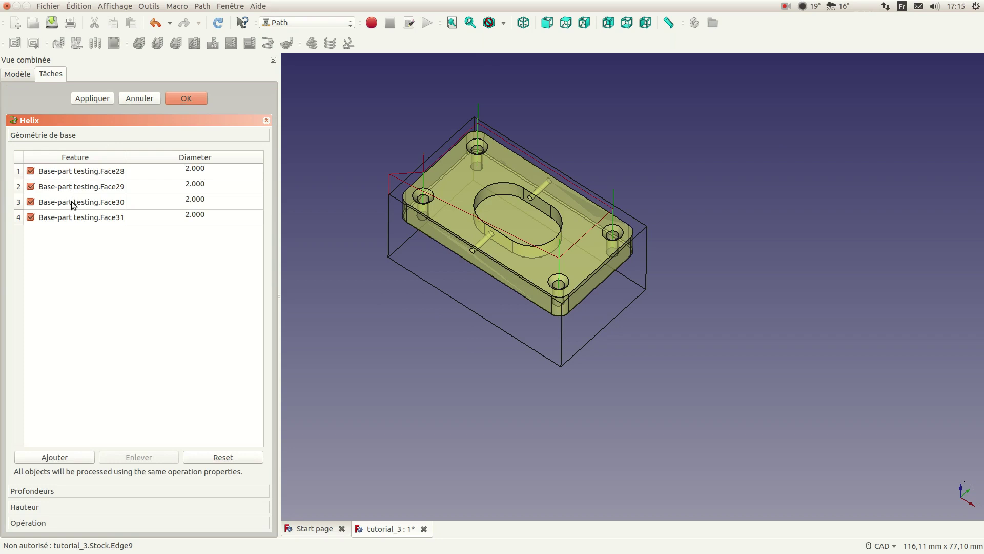
pyautogui.moveTo(73, 205)
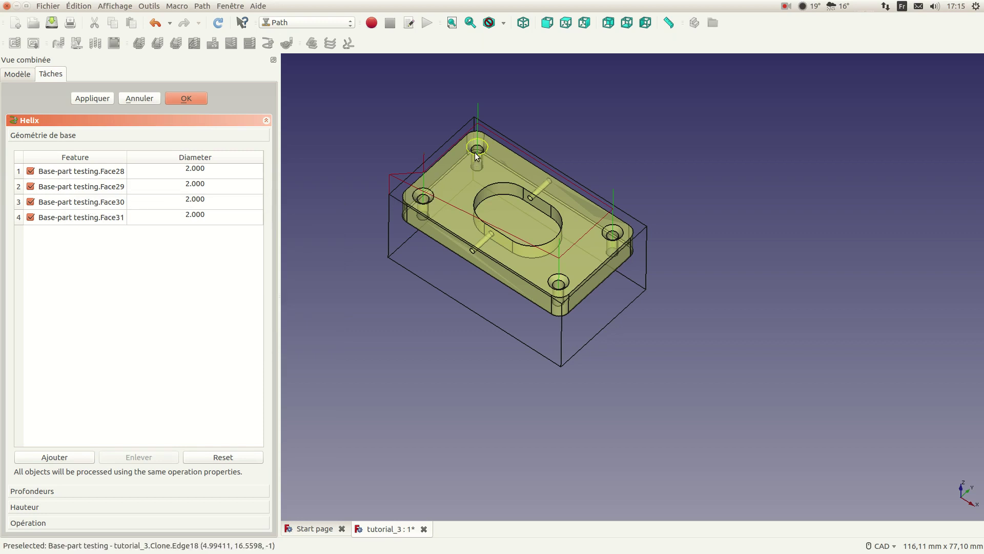
pyautogui.click(66, 491)
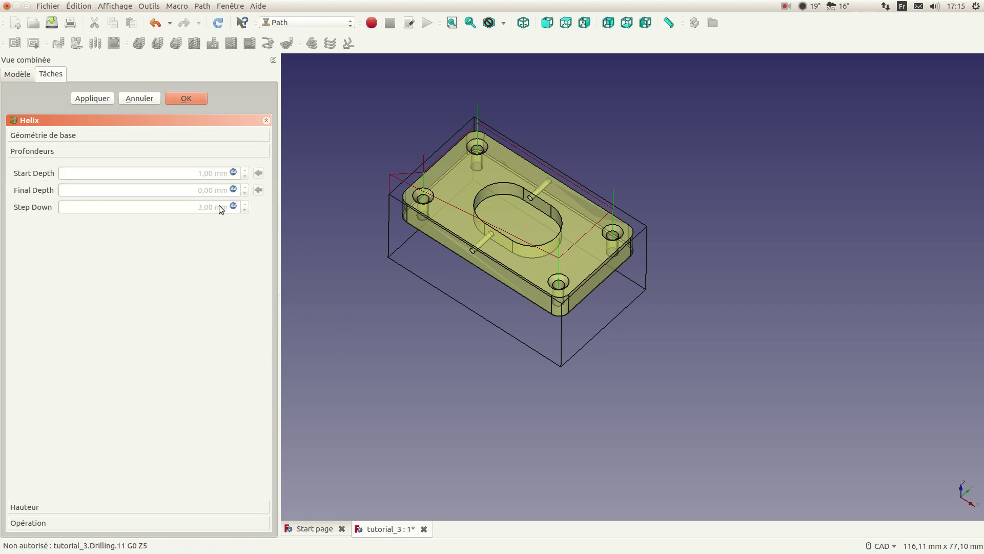
pyautogui.click(233, 189)
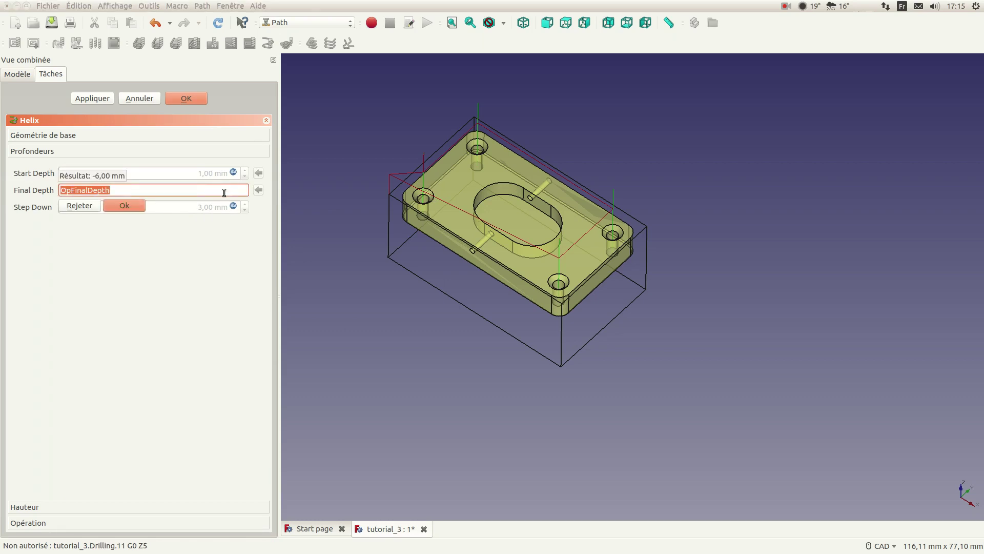
pyautogui.write('-6')
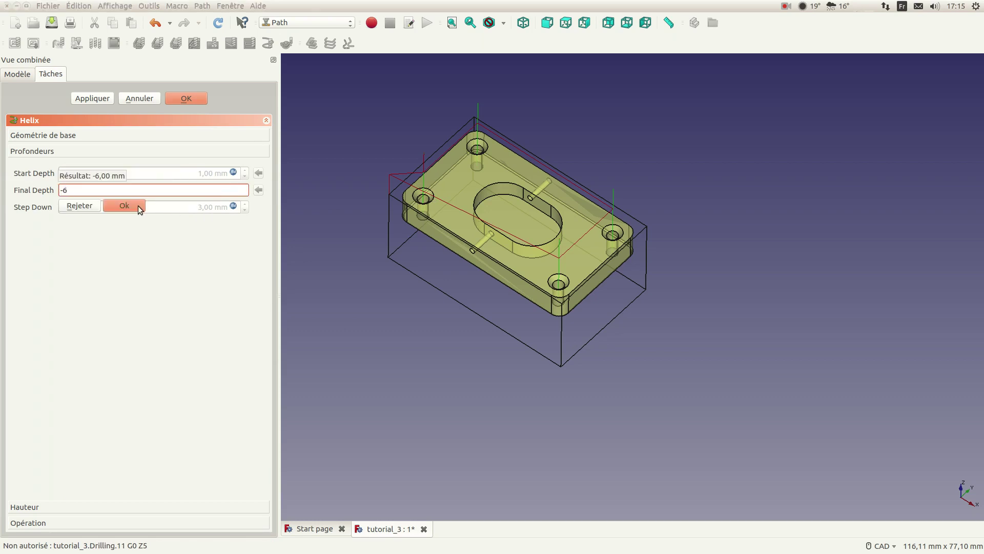
pyautogui.click(124, 205)
# - Set the helix operation's step down to 1.5 mm
pyautogui.doubleClick(212, 207)
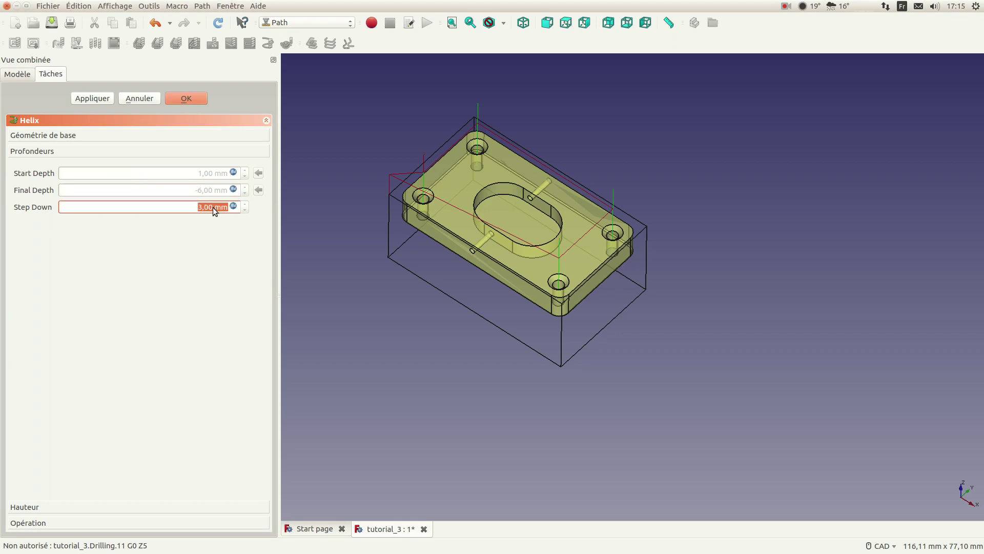
pyautogui.press('5')
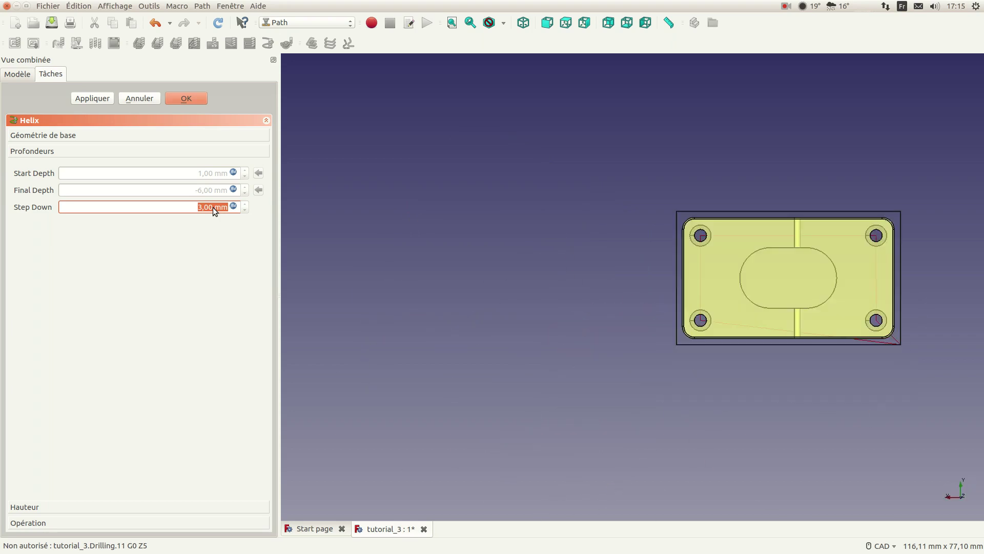
pyautogui.click(234, 207)
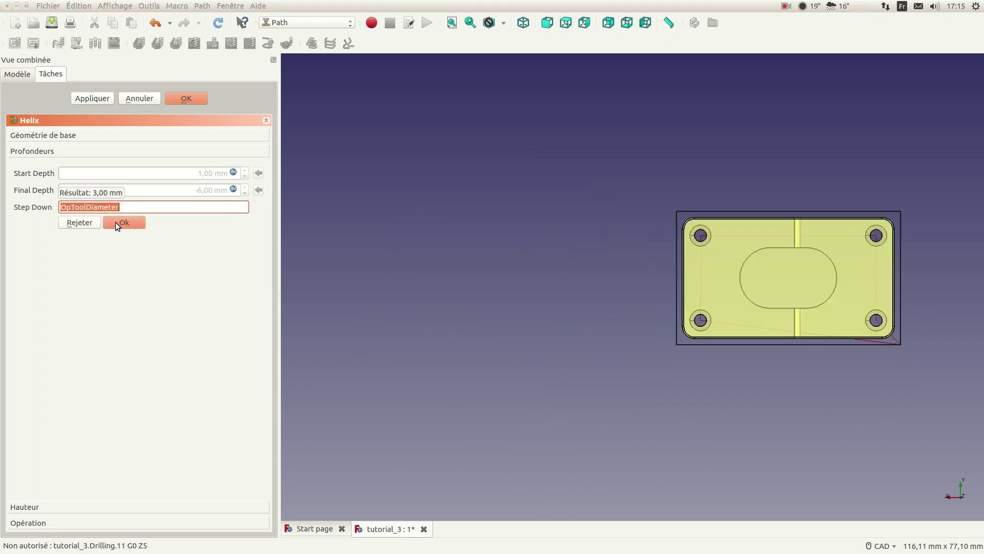
pyautogui.write('1.5')
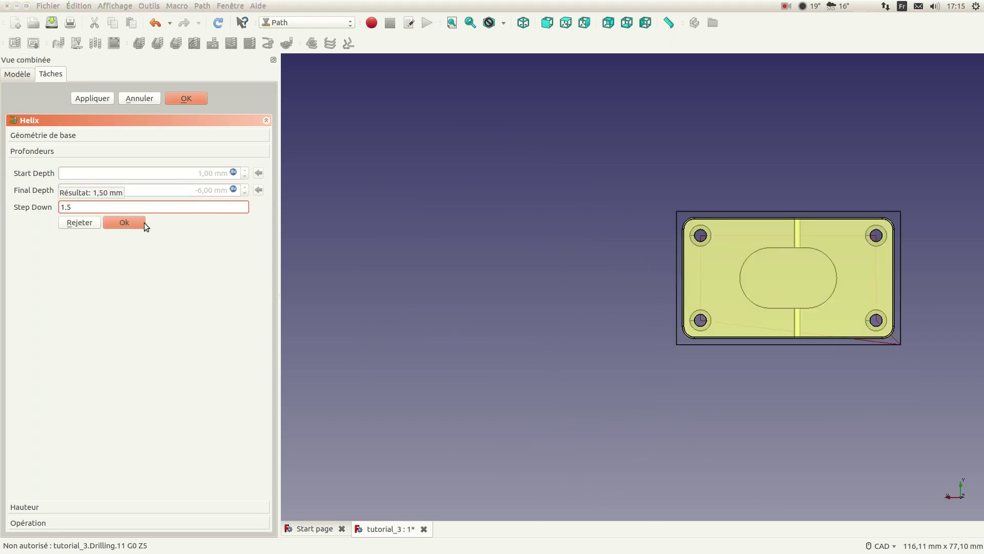
pyautogui.click(133, 223)
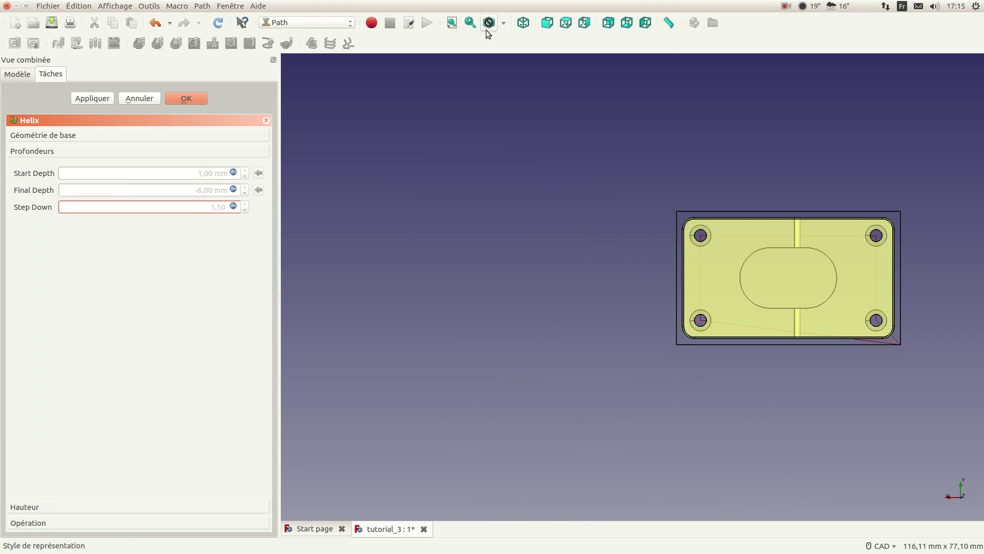
# - Review the helix operation's heights and tool settings in an isometric view, apply it, and accept the operation
pyautogui.click(523, 22)
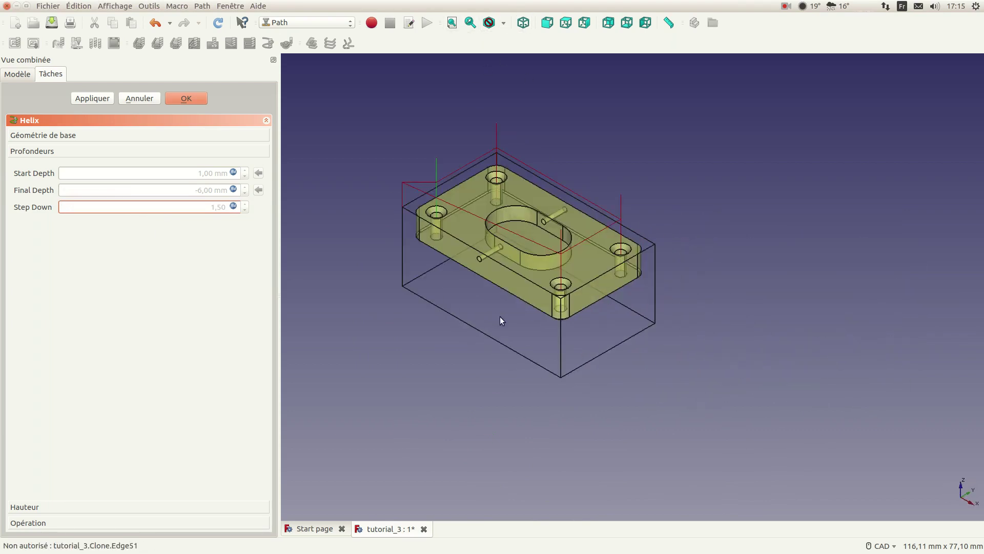
pyautogui.scroll(3, 513, 321)
pyautogui.moveTo(389, 257); pyautogui.dragTo(478, 345, button='middle')
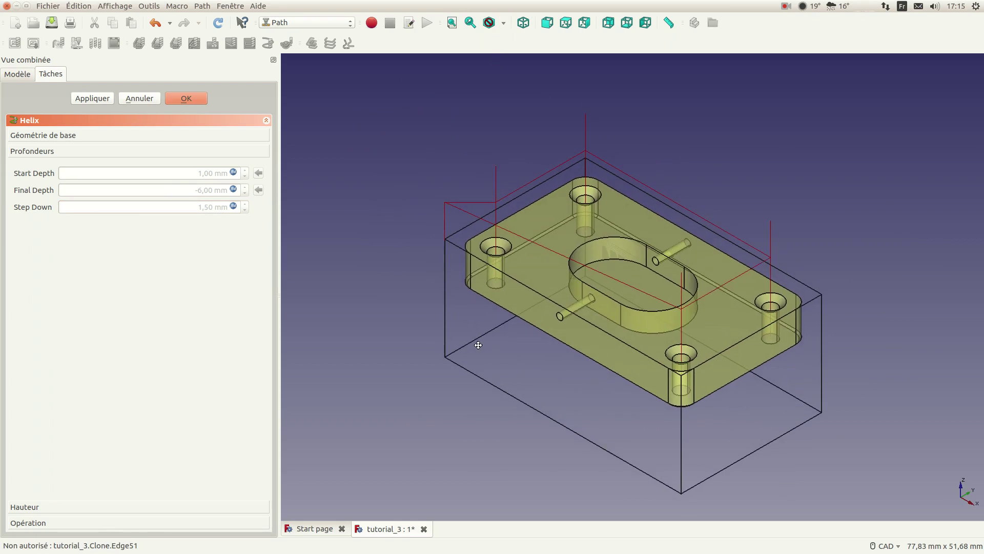
pyautogui.click(86, 507)
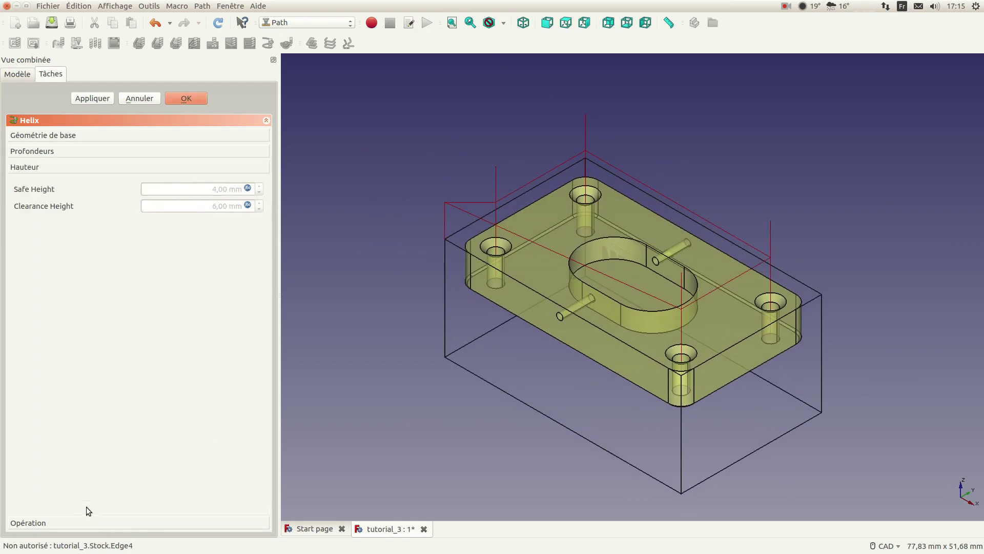
pyautogui.click(63, 523)
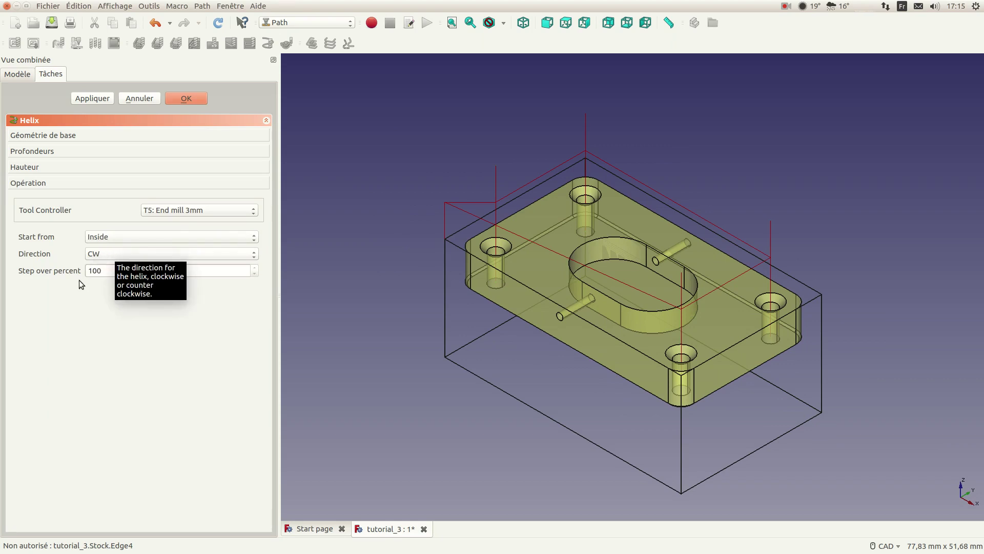
pyautogui.click(98, 99)
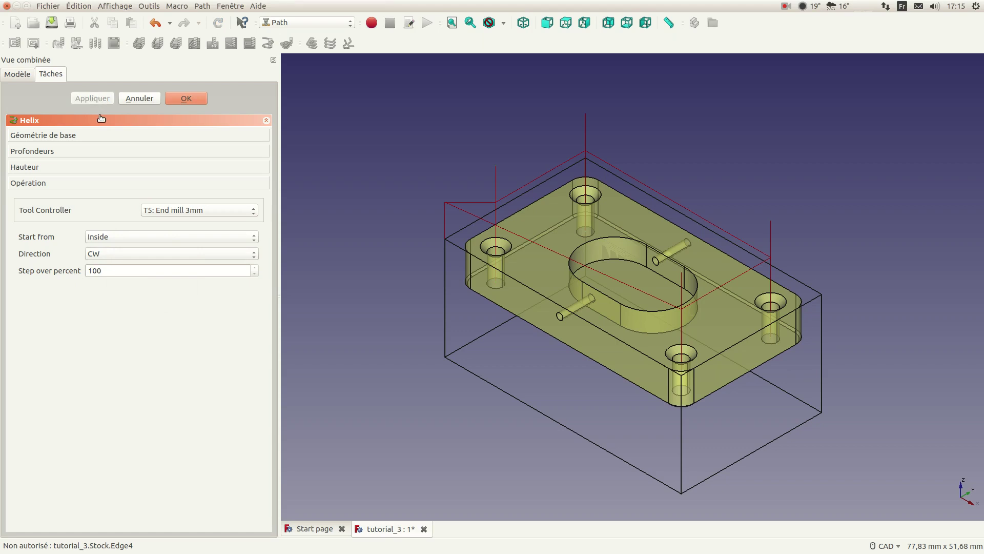
pyautogui.click(175, 99)
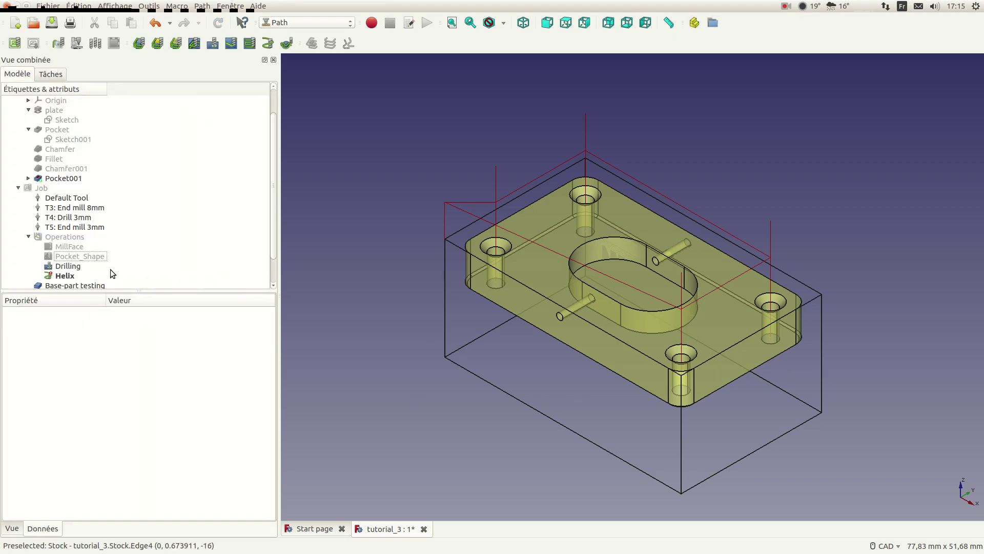
# - Reopen the helix operation, set its step over percent to 45, recalculate the toolpath, and accept it
pyautogui.click(65, 276)
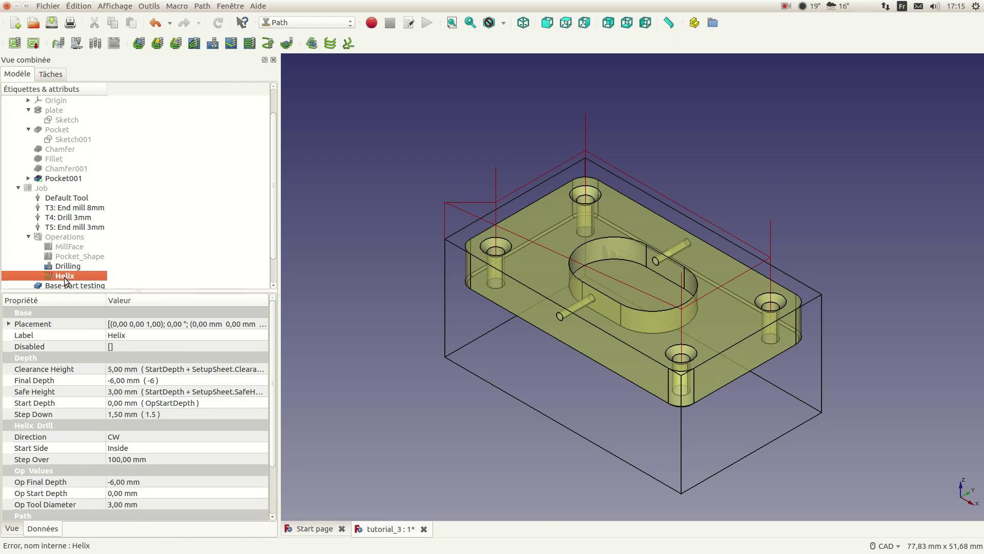
pyautogui.doubleClick(65, 276)
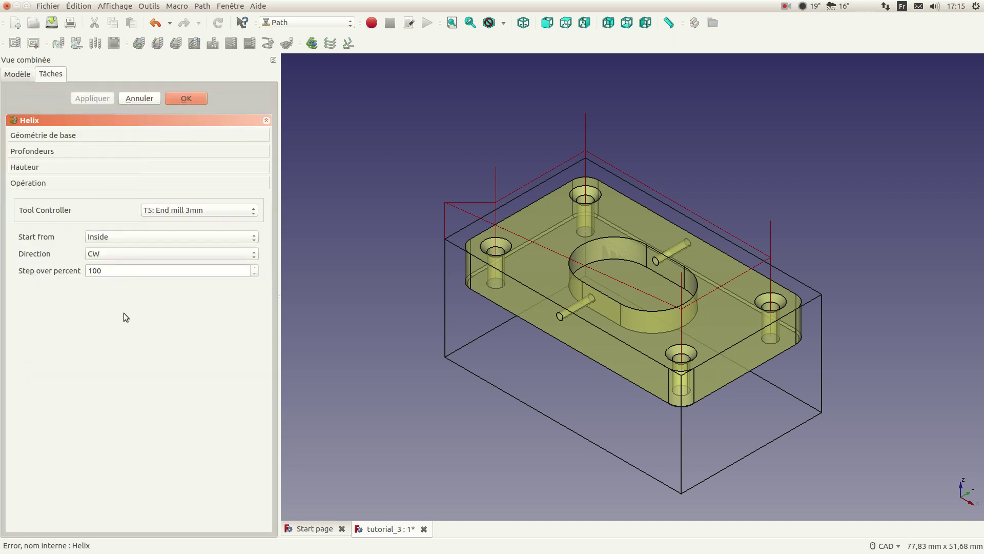
pyautogui.doubleClick(132, 270)
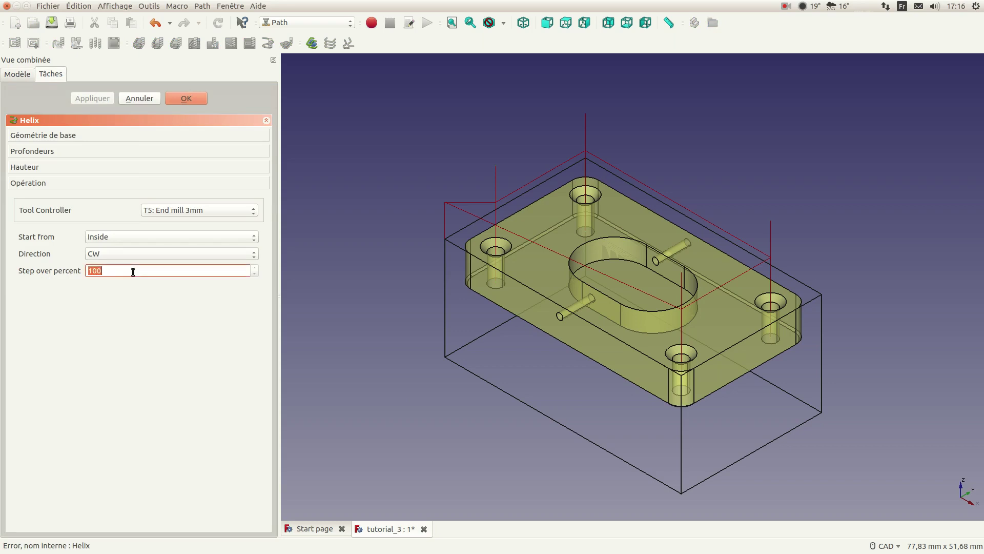
pyautogui.write('45')
pyautogui.click(78, 97)
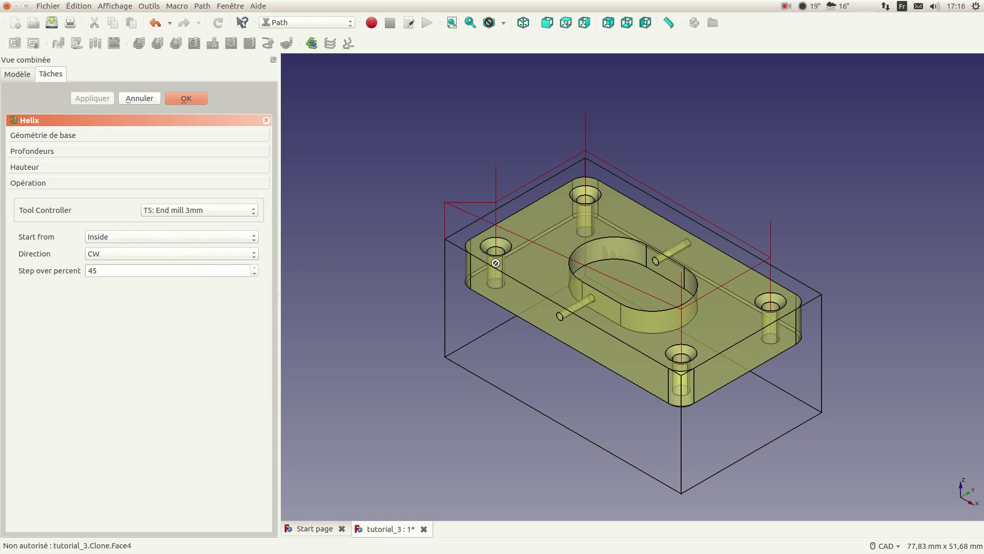
pyautogui.click(185, 97)
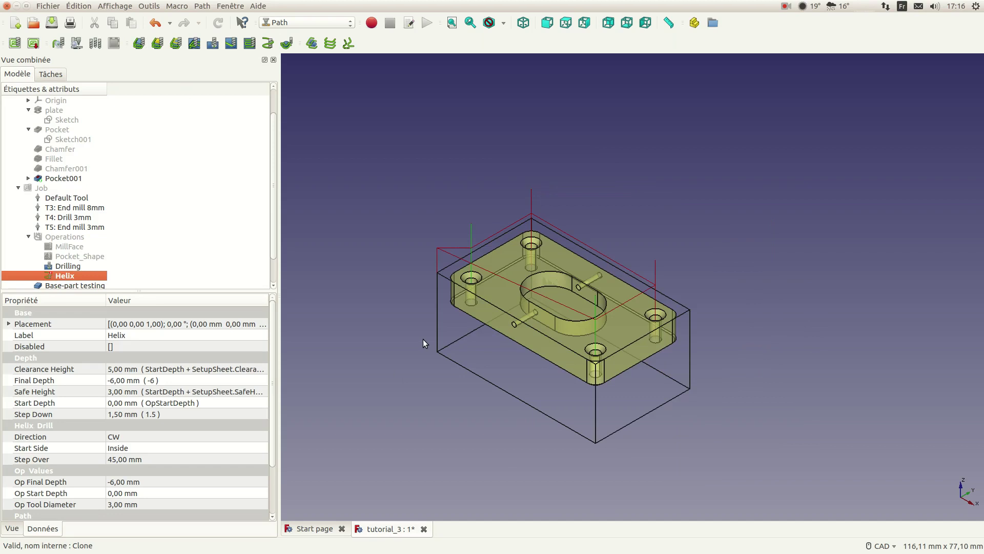
# - Delete the Helix operation from the job and confirm the removal despite its dependency
pyautogui.scroll(2, 423, 339)
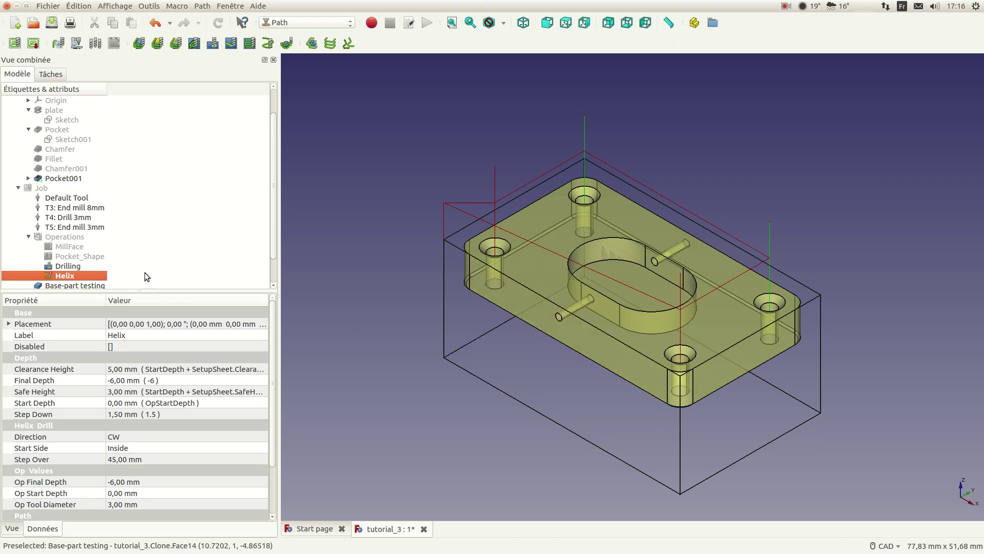
pyautogui.rightClick(76, 278)
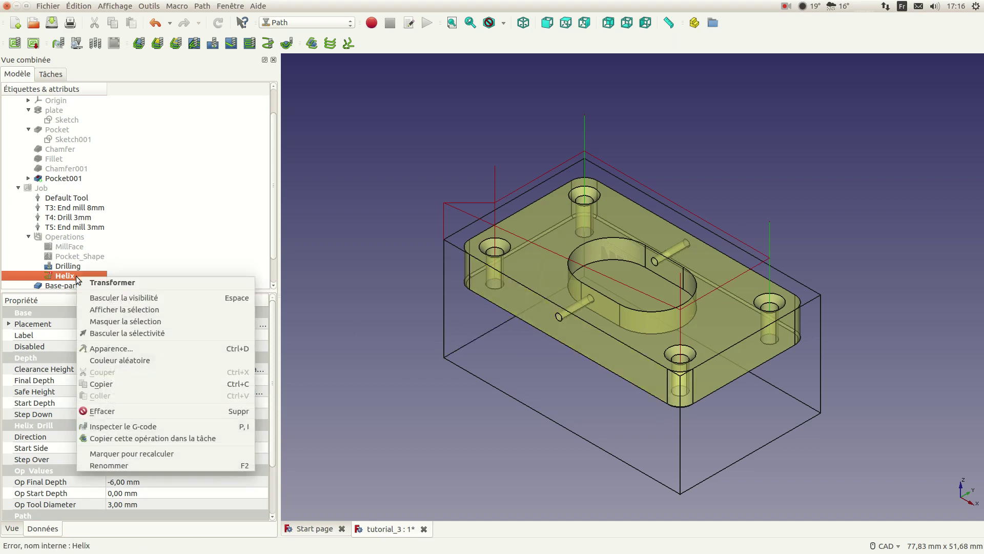
pyautogui.click(108, 412)
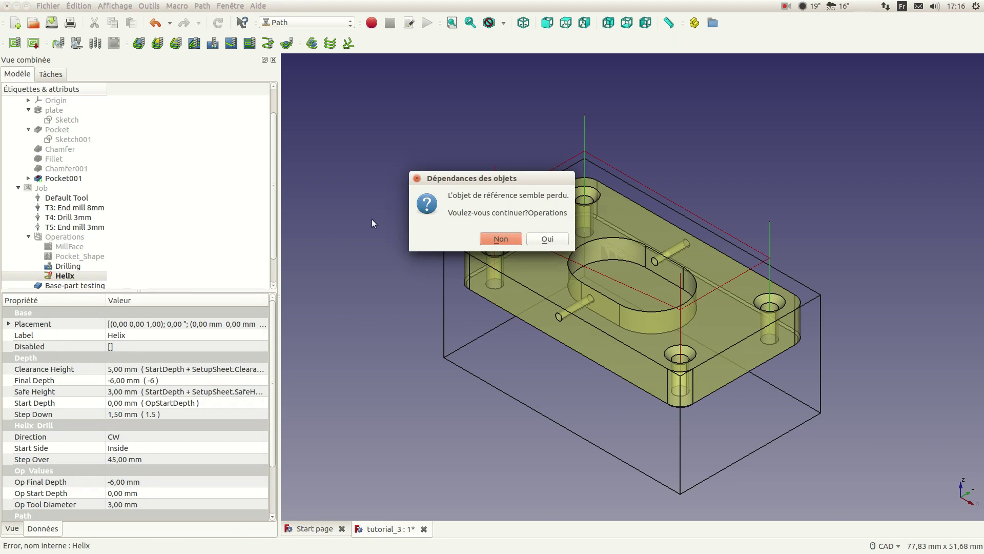
pyautogui.click(543, 238)
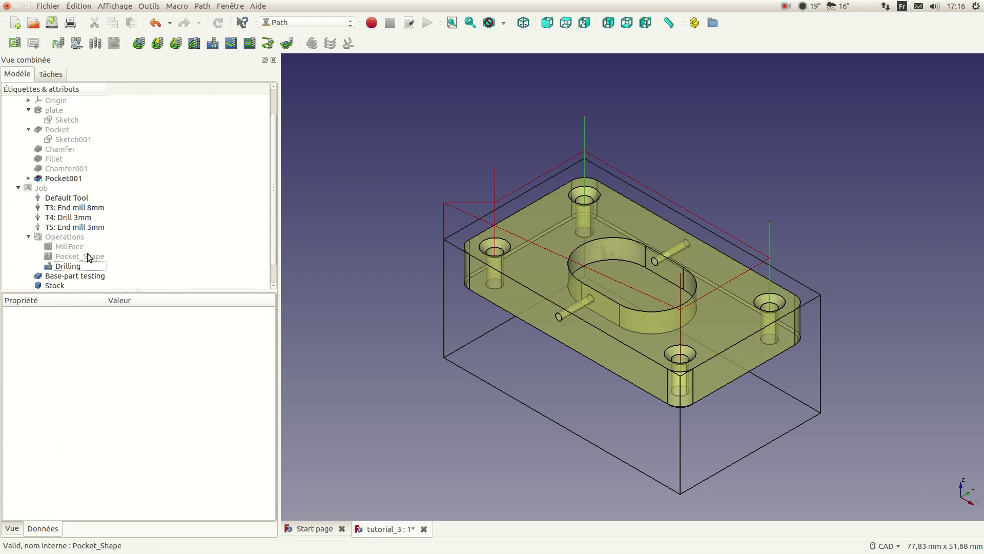
# - Show the MillFace and Pocket_Shape toolpaths on the plate and clear the selection
pyautogui.click(73, 247)
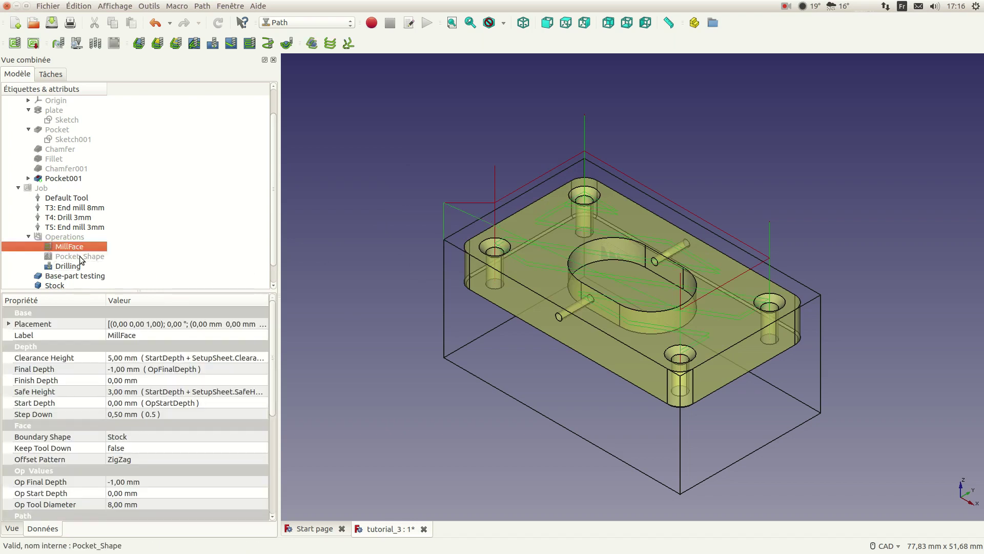
pyautogui.click(79, 256)
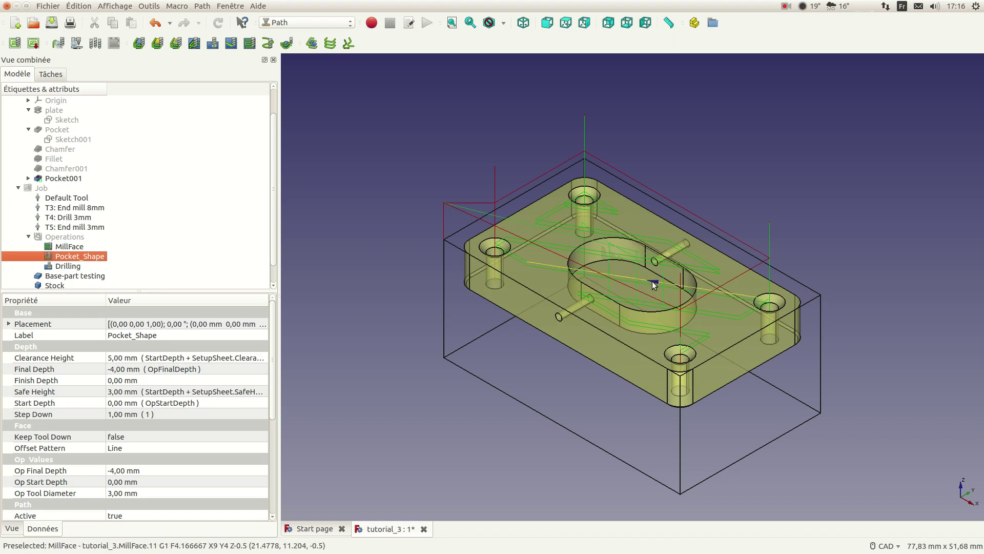
pyautogui.scroll(-2, 662, 279)
pyautogui.moveTo(802, 276); pyautogui.dragTo(830, 291, button='middle')
pyautogui.moveTo(669, 208); pyautogui.dragTo(743, 196, button='middle')
pyautogui.scroll(4, 652, 222)
pyautogui.moveTo(934, 212); pyautogui.dragTo(513, 441, button='middle')
pyautogui.click(471, 449)
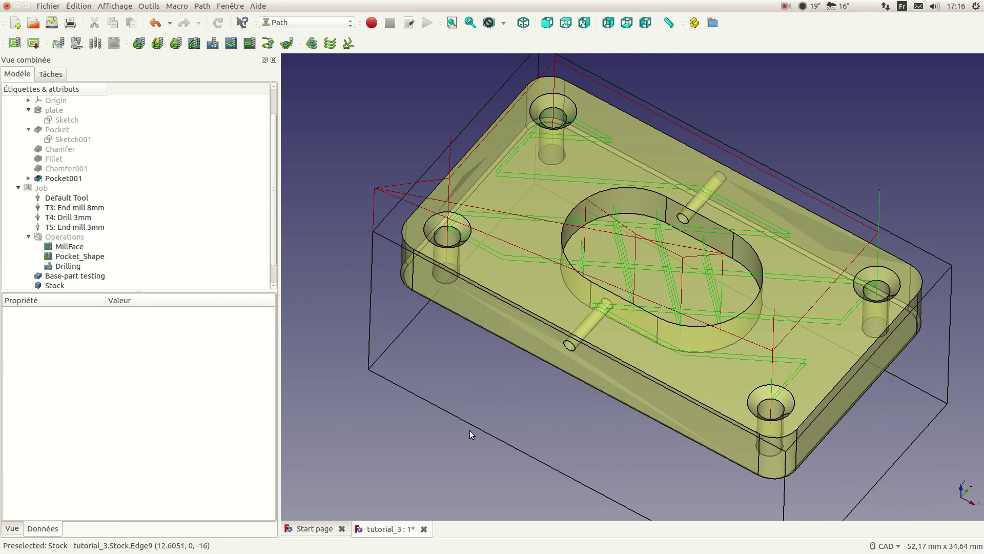
pyautogui.scroll(-2, 470, 449)
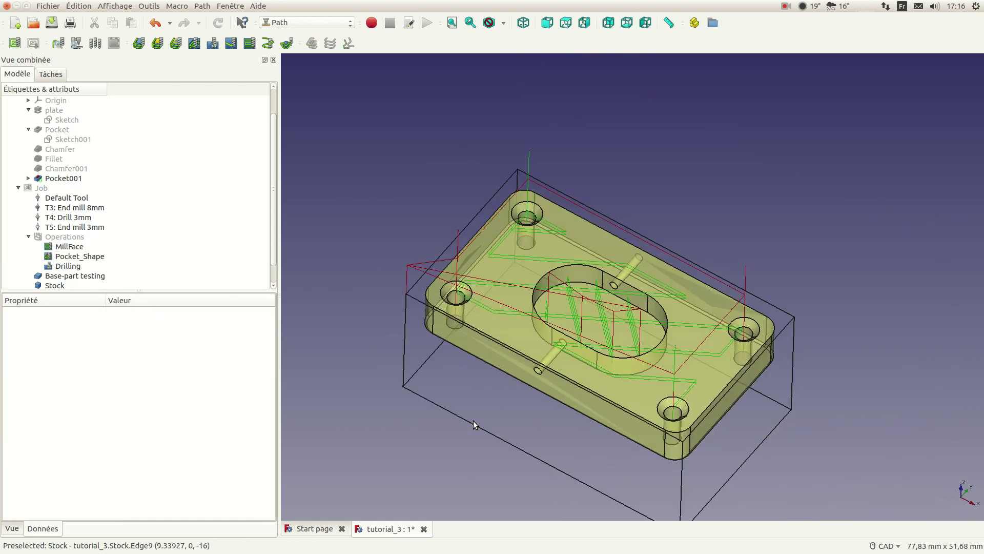
# - Create a contour operation using the T5: End mill 3mm tool controller
pyautogui.click(138, 44)
pyautogui.click(576, 294)
pyautogui.click(474, 324)
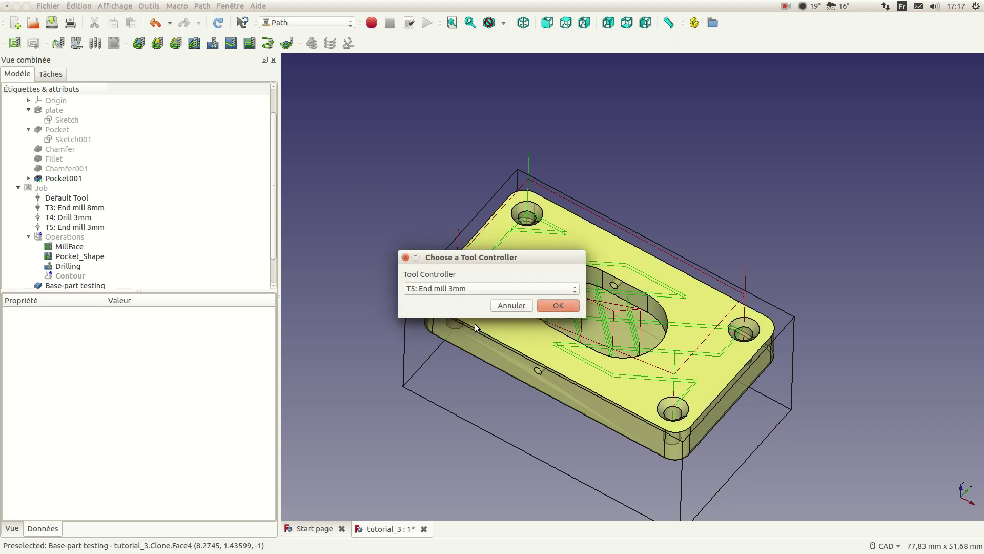
pyautogui.click(561, 306)
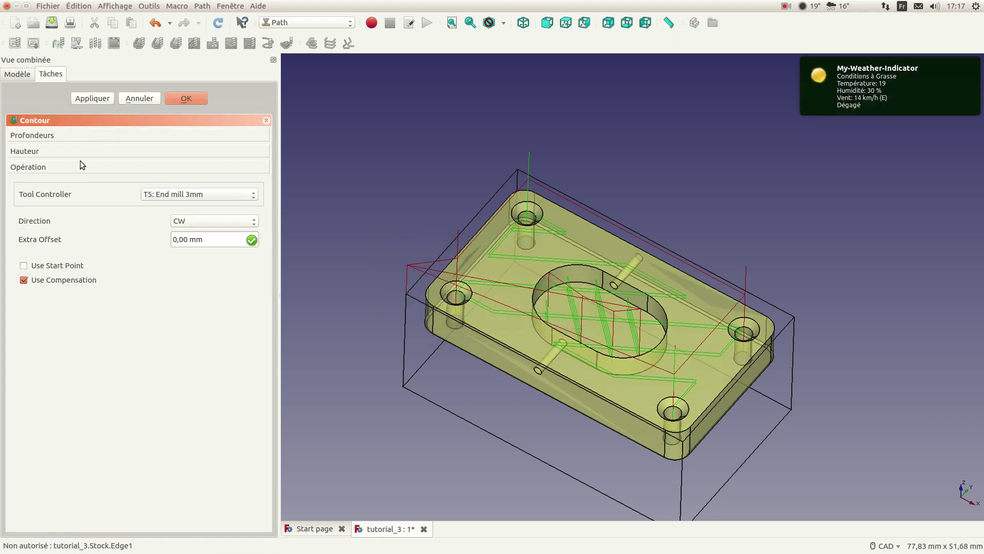
# - Set the contour operation's step down to 1 mm, replacing its expression
pyautogui.click(74, 136)
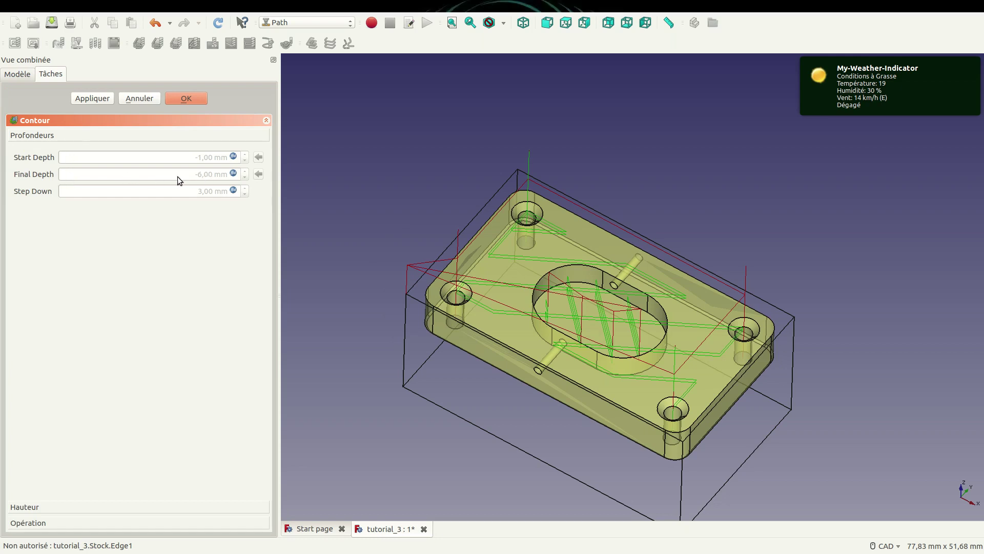
pyautogui.click(210, 190)
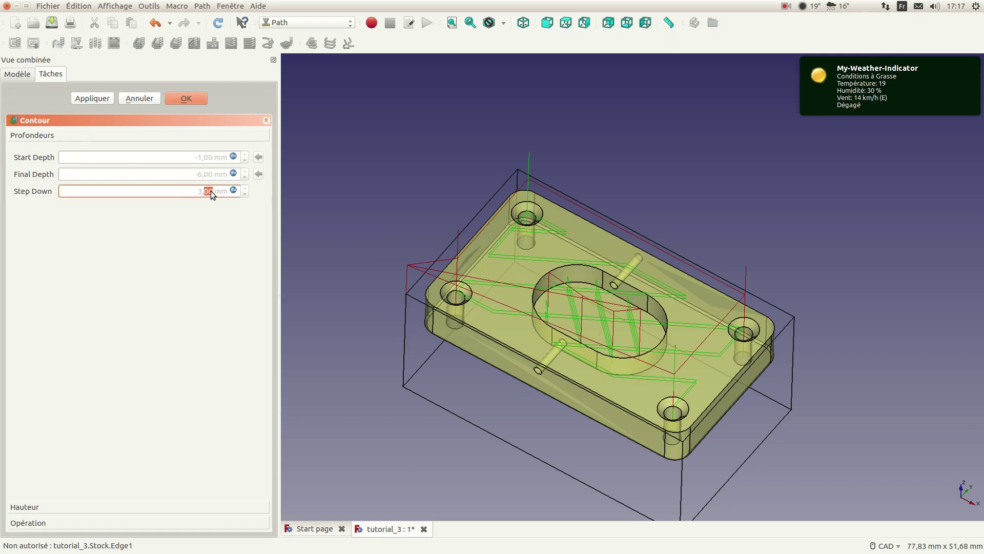
pyautogui.click(233, 190)
pyautogui.doubleClick(162, 190)
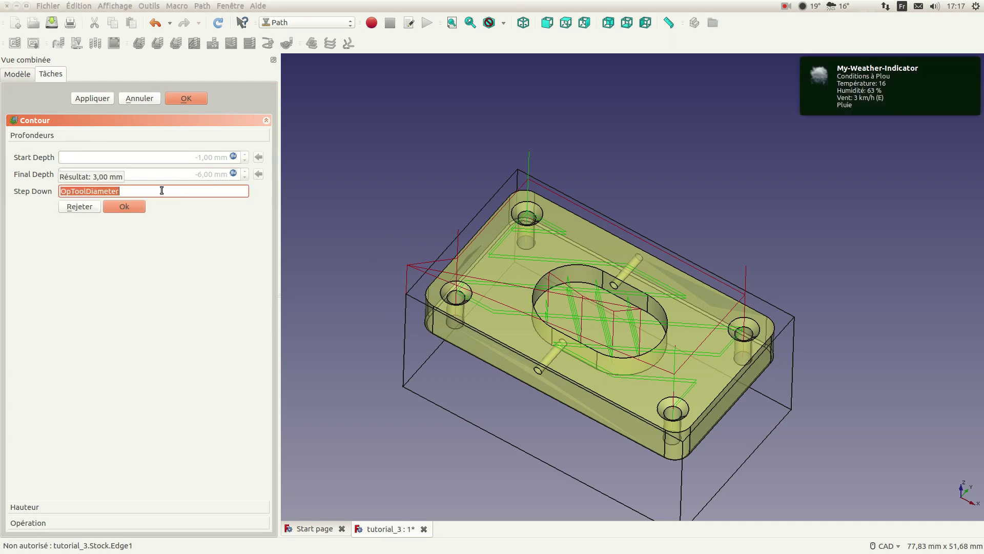
pyautogui.write('1')
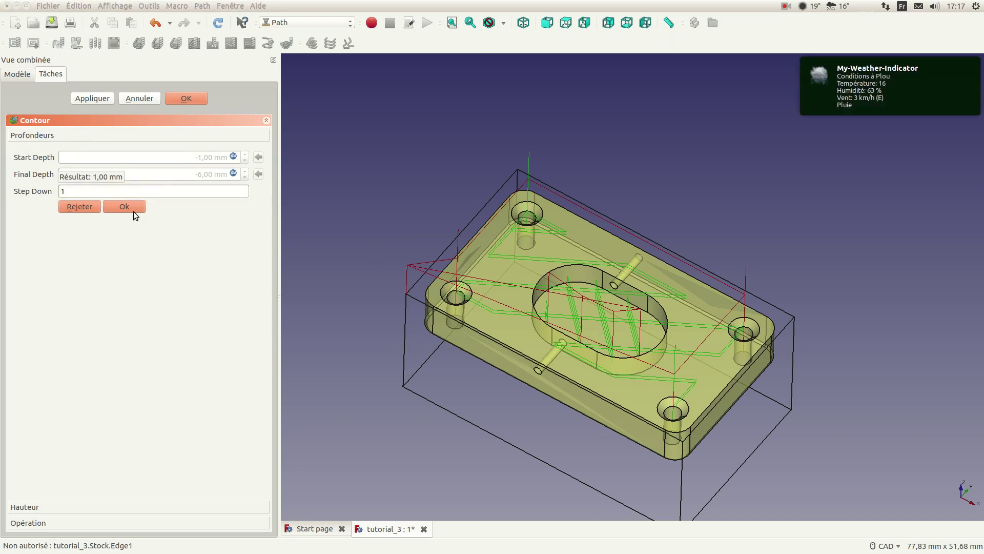
pyautogui.click(133, 210)
# - Review the contour's heights and operation settings, apply them, and inspect the toolpath offset around the plate's outline
pyautogui.click(81, 507)
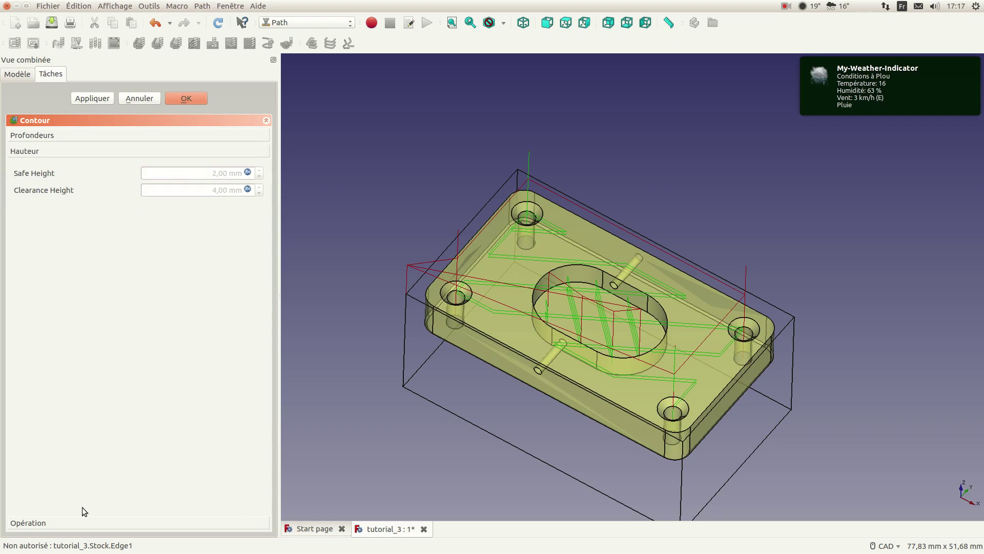
pyautogui.click(52, 523)
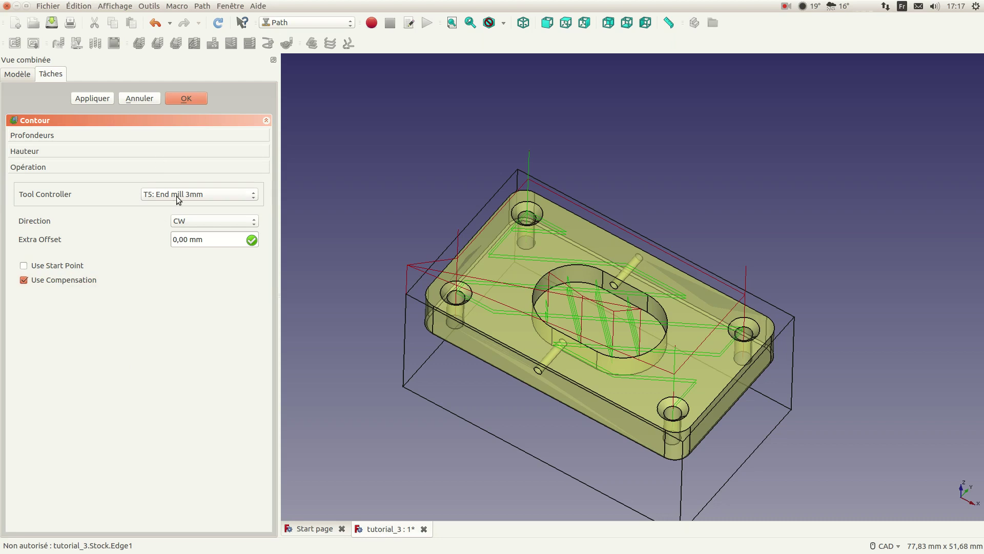
pyautogui.click(93, 98)
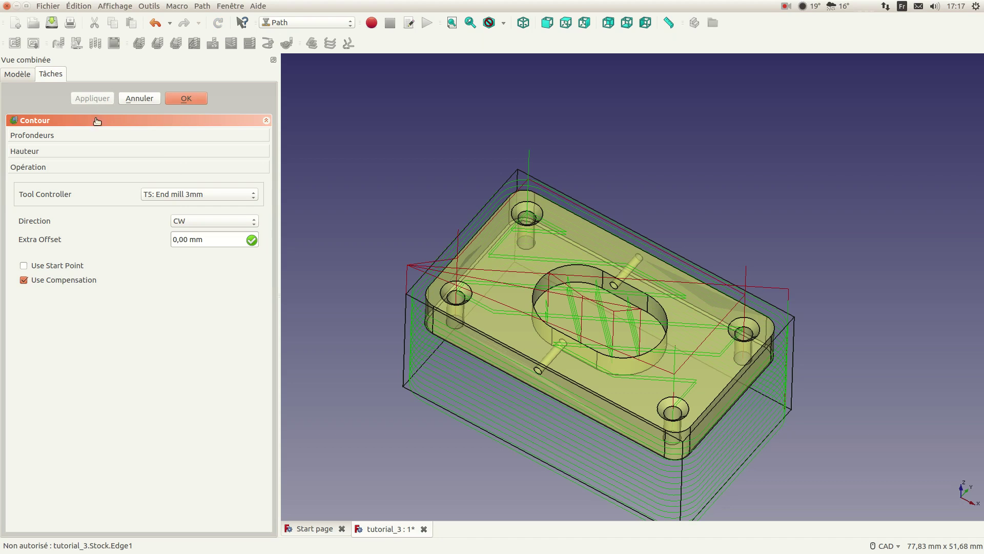
pyautogui.moveTo(669, 171); pyautogui.dragTo(666, 217, button='middle')
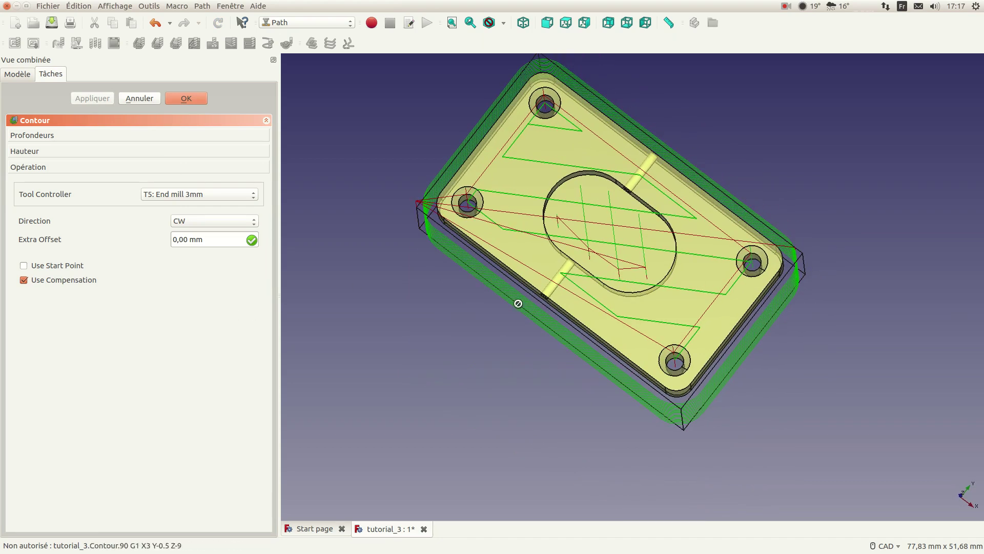
pyautogui.scroll(2, 519, 304)
pyautogui.scroll(3, 518, 304)
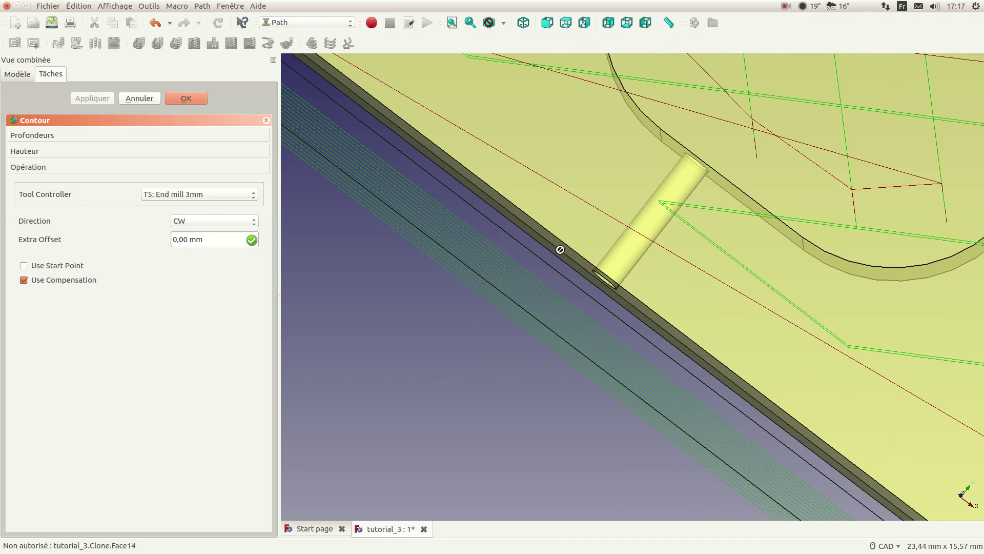
pyautogui.scroll(-4, 538, 278)
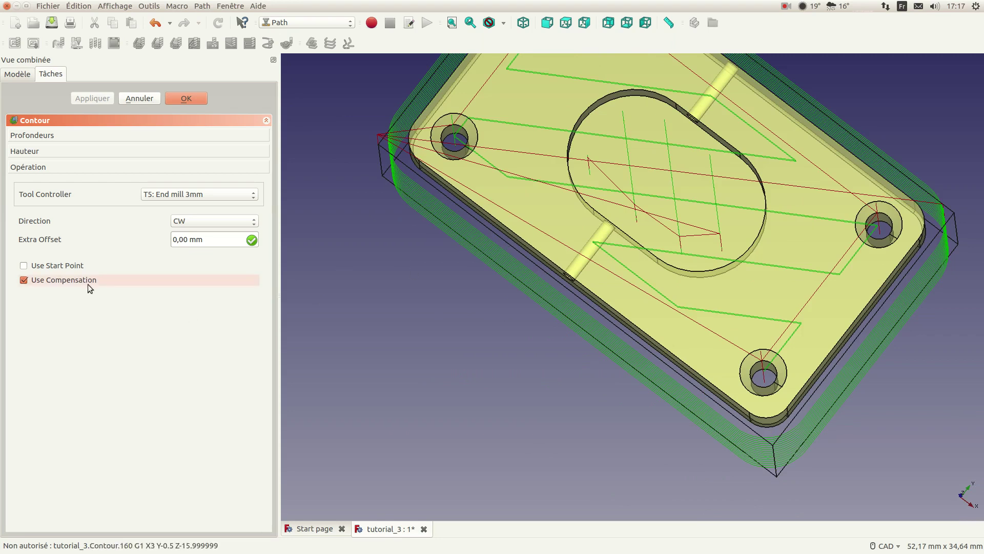
# - Apply the contour with tool compensation turned off to compare its toolpath, and reapply it with compensation turned back on
pyautogui.click(48, 282)
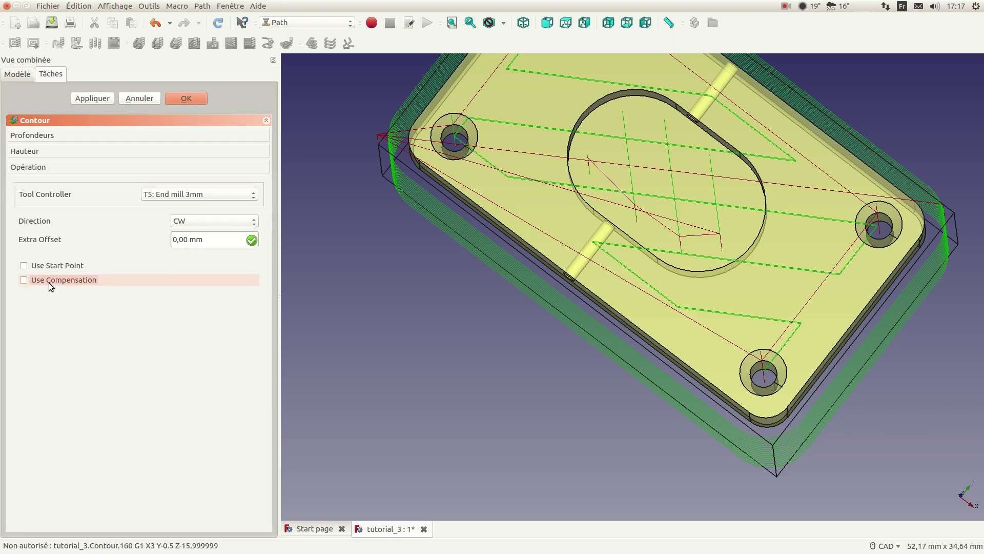
pyautogui.click(97, 99)
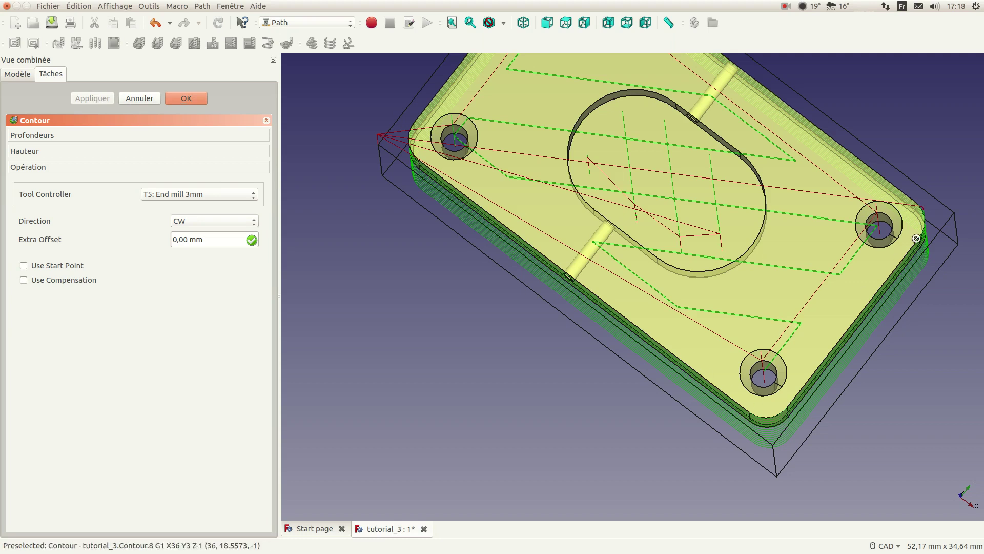
pyautogui.scroll(-2, 561, 307)
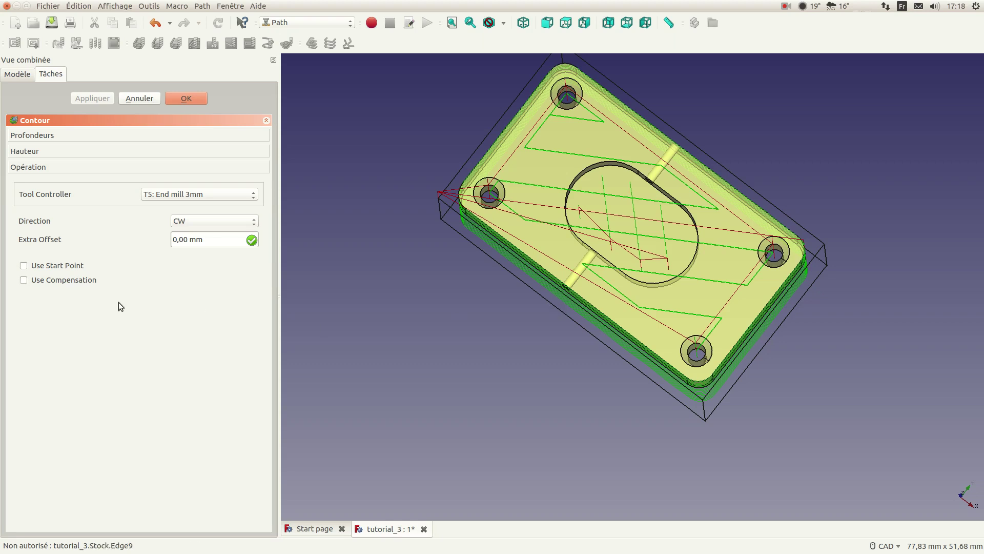
pyautogui.click(78, 282)
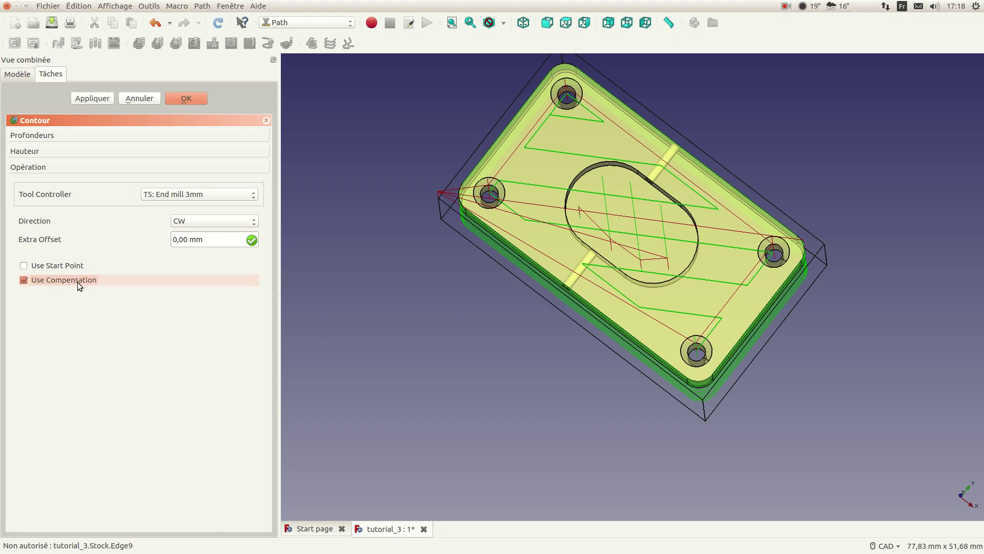
pyautogui.click(95, 98)
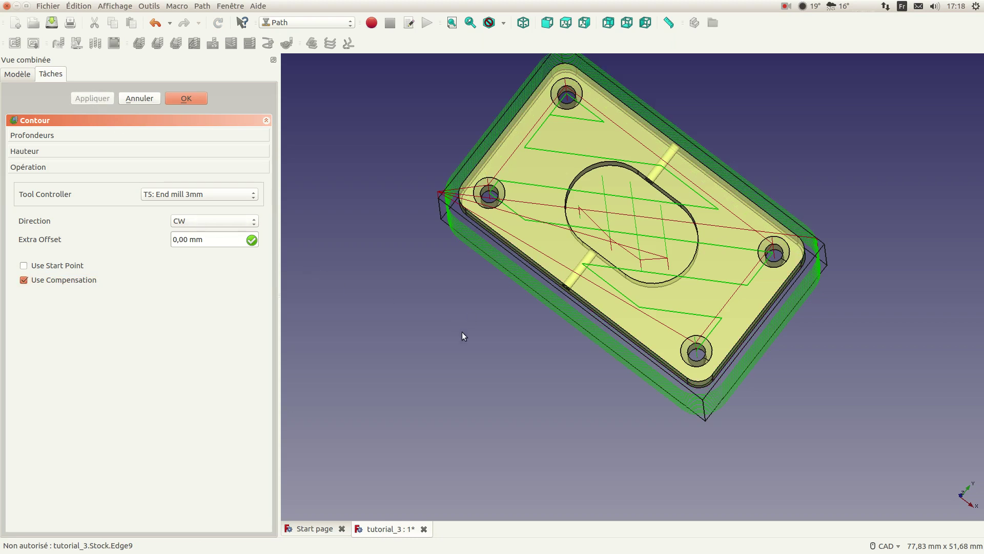
# - Set the contour's final depth to -6 mm, replacing its expression, apply it, and inspect the shortened toolpath around the plate
pyautogui.moveTo(443, 350); pyautogui.dragTo(431, 281, button='middle')
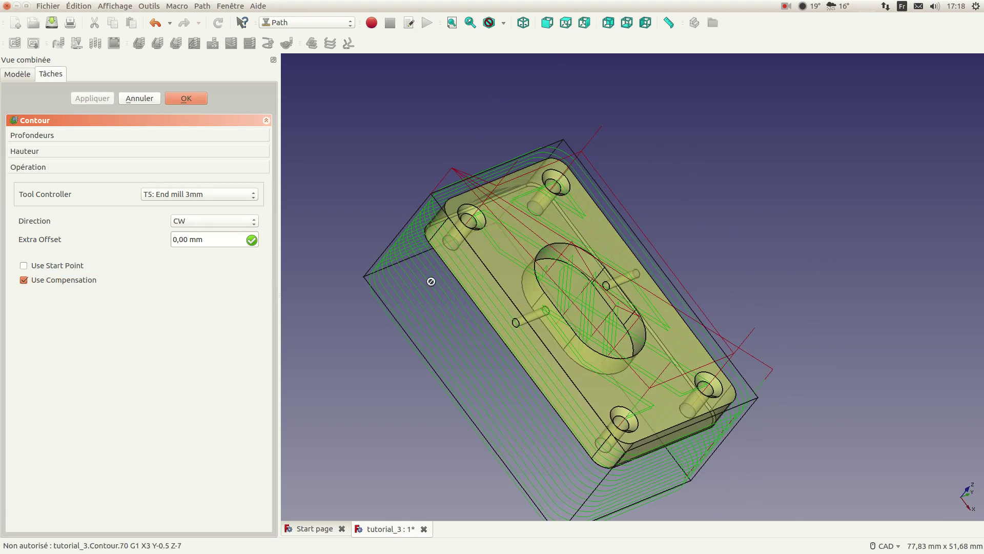
pyautogui.click(85, 153)
pyautogui.click(73, 135)
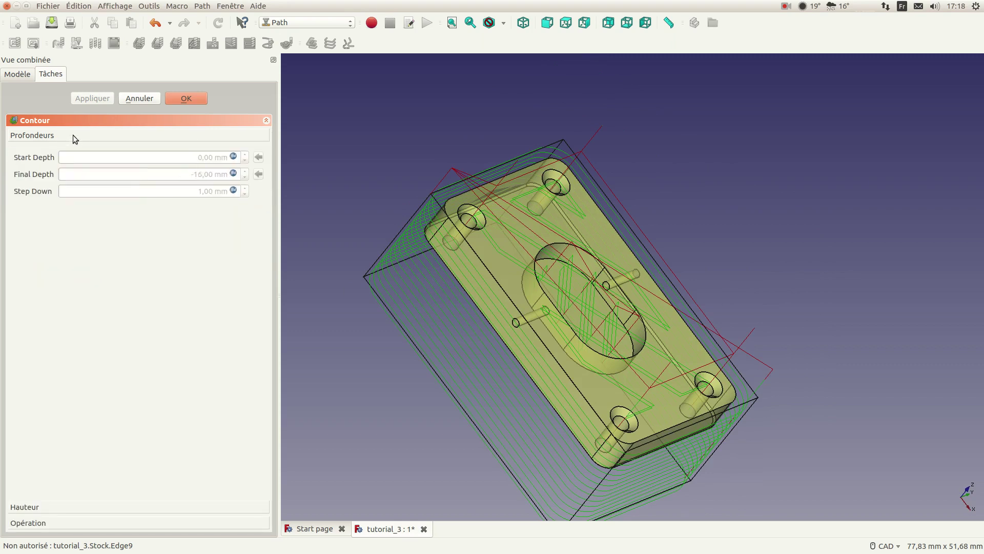
pyautogui.click(234, 173)
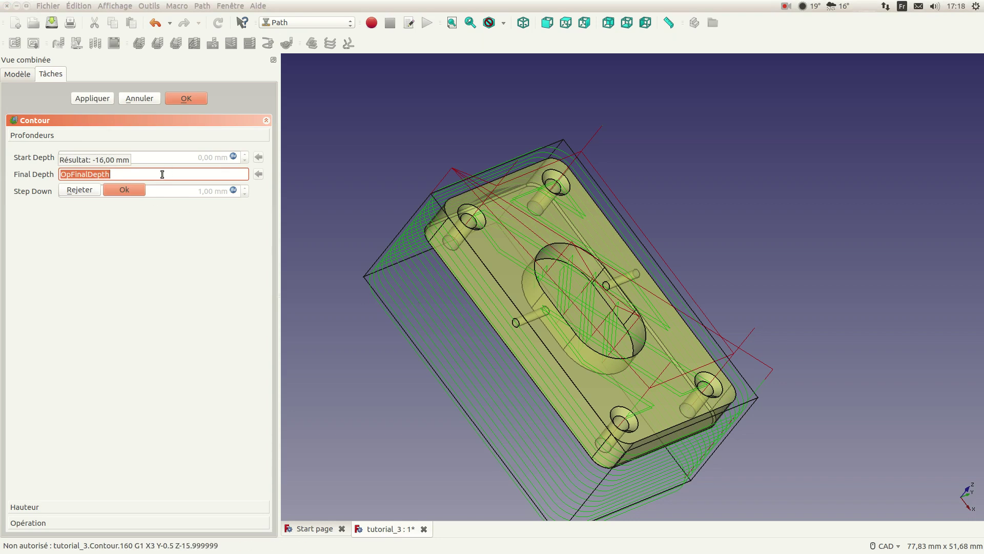
pyautogui.write('-')
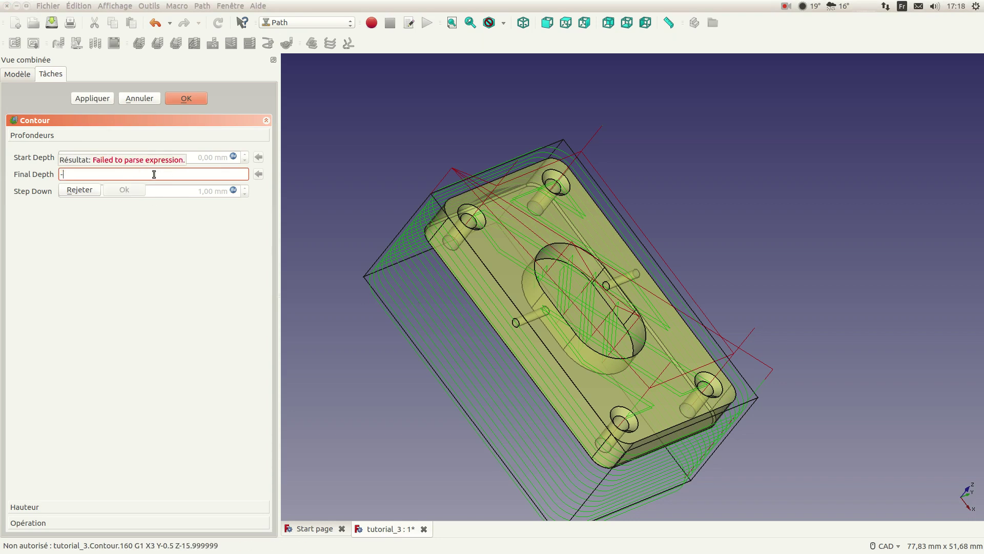
pyautogui.write('6')
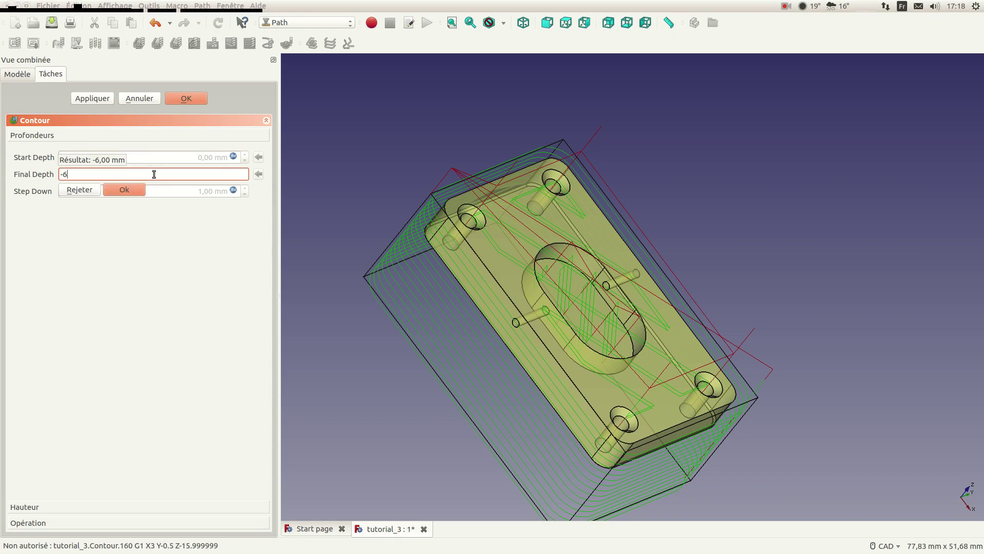
pyautogui.click(121, 190)
pyautogui.click(92, 99)
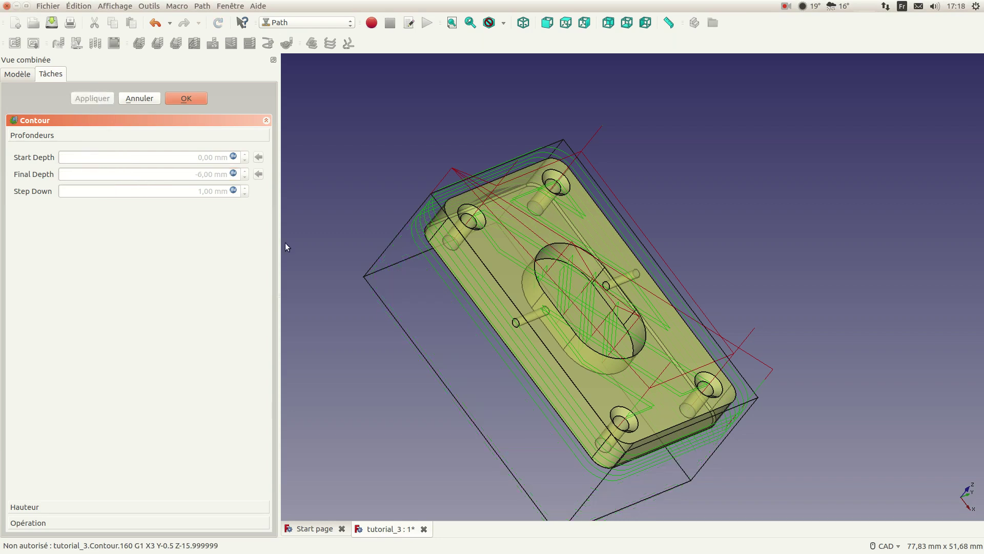
pyautogui.moveTo(353, 238); pyautogui.dragTo(634, 237, button='middle')
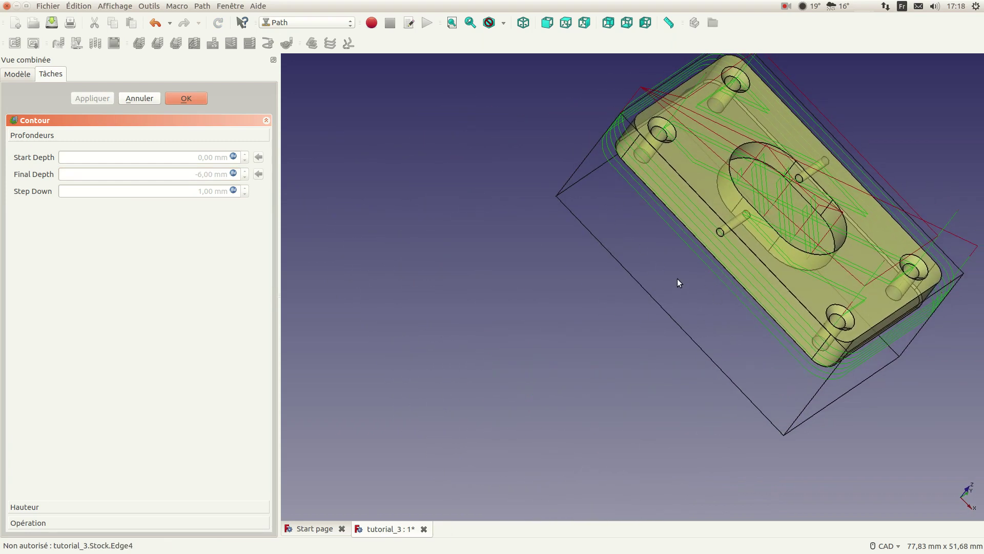
# - Accept the contour operation, show the plate in isometric view, and enlarge the model tree to show all job items
pyautogui.click(196, 99)
pyautogui.click(523, 23)
pyautogui.moveTo(742, 174); pyautogui.dragTo(552, 238, button='middle')
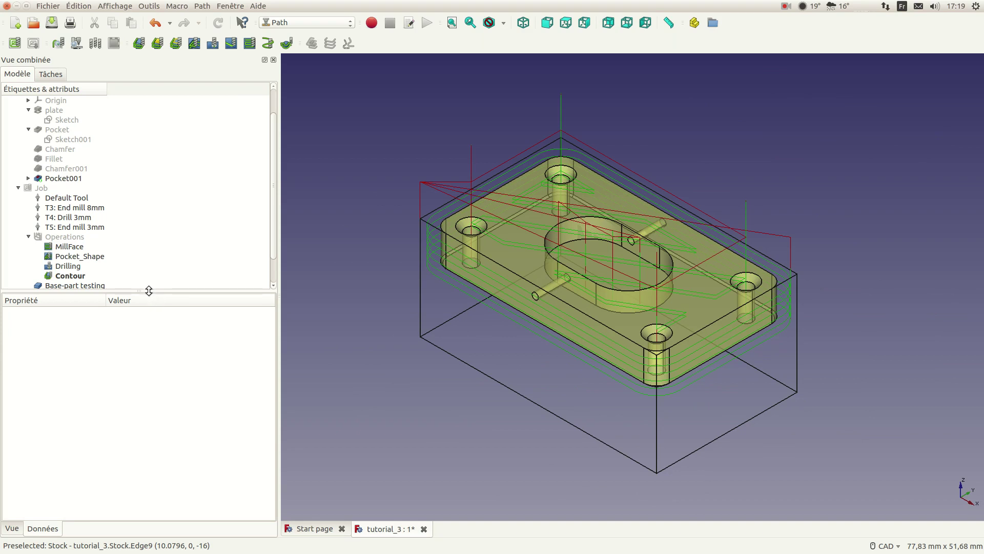
pyautogui.moveTo(146, 291); pyautogui.dragTo(147, 317)
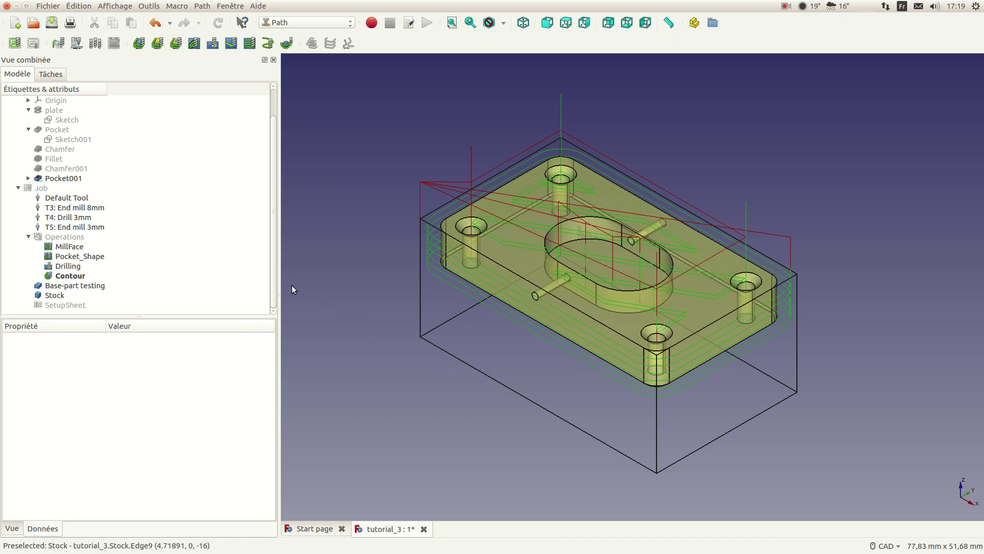
# - Post-process the Job into G-code and enlarge the code window for reading
pyautogui.click(59, 44)
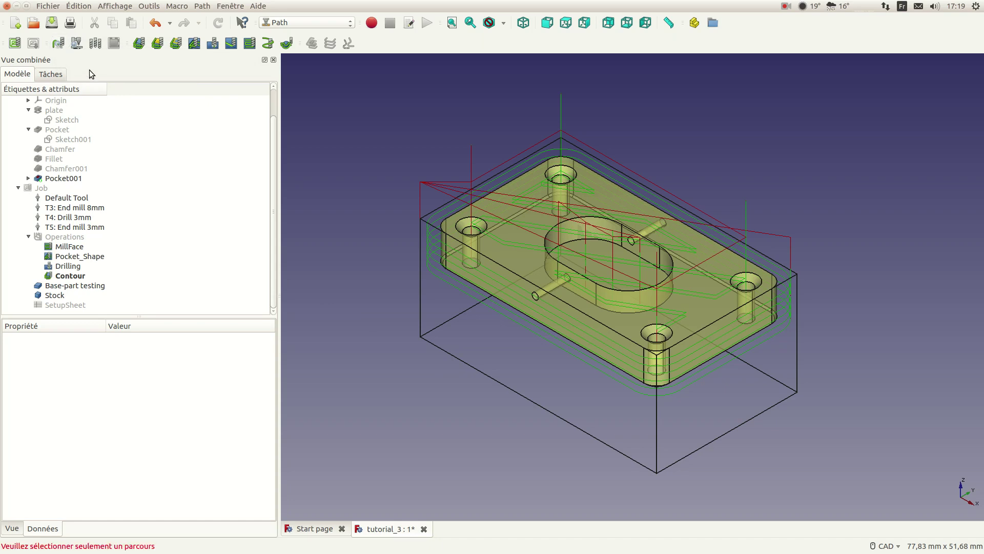
pyautogui.click(40, 189)
pyautogui.click(33, 43)
pyautogui.click(607, 322)
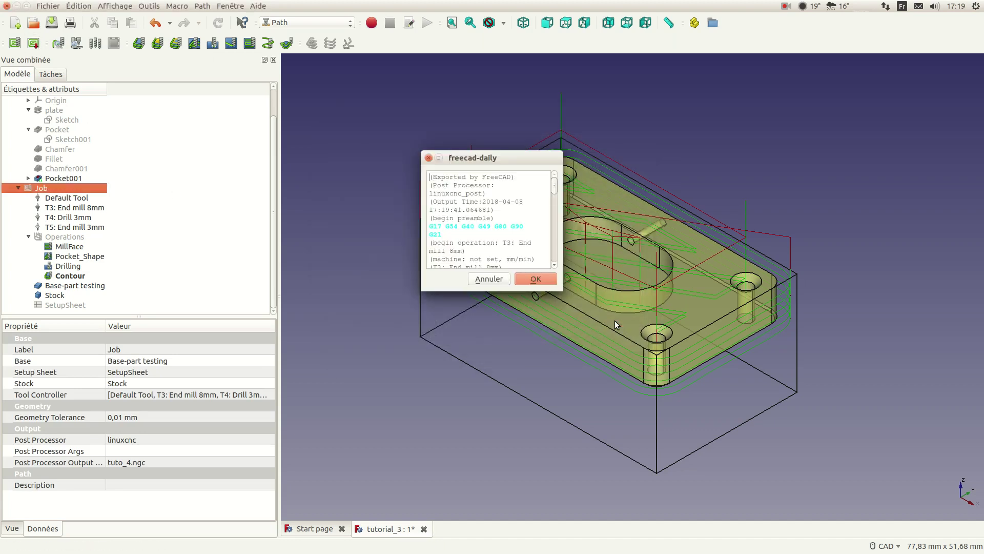
pyautogui.moveTo(562, 290); pyautogui.dragTo(849, 454)
pyautogui.moveTo(542, 157); pyautogui.dragTo(457, 102)
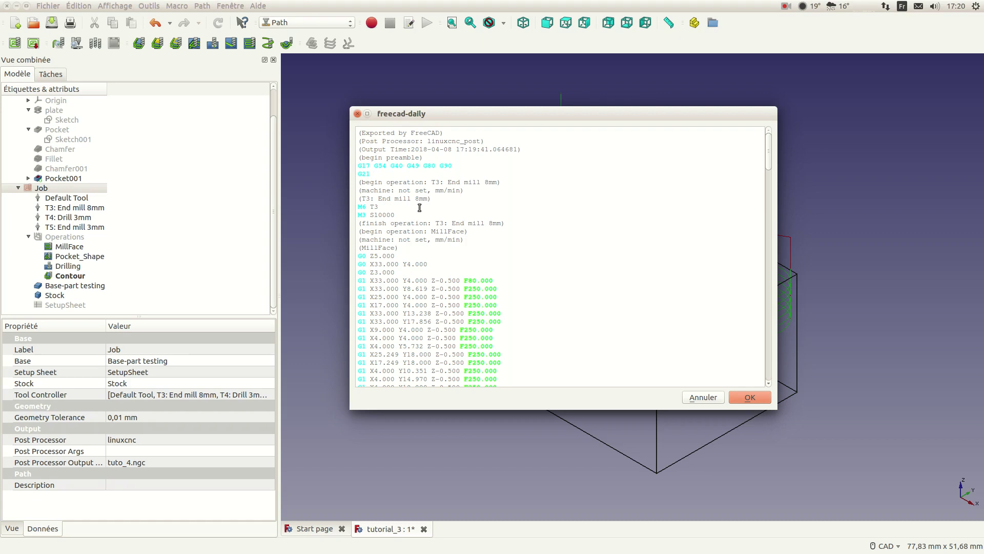
# - Switch to the web browser, search for "linux cnc g codes", and open the LinuxCNC "G-Code" Quick Reference
pyautogui.moveTo(500, 546)
pyautogui.click(433, 534)
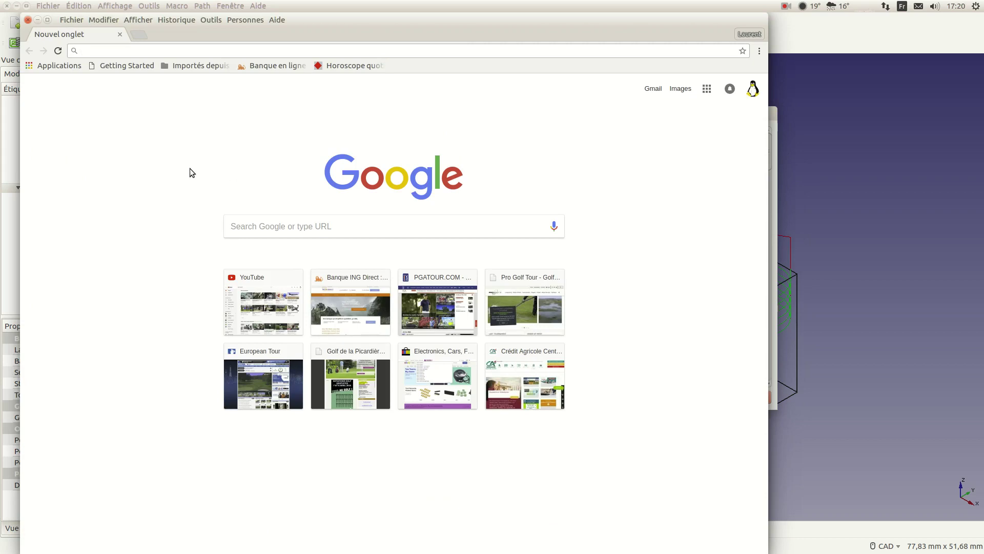
pyautogui.write('linu')
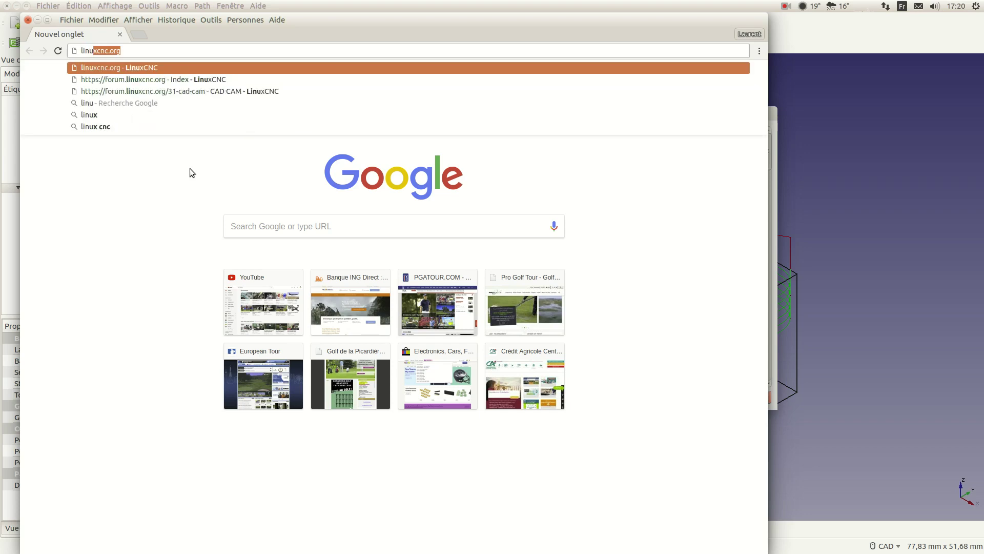
pyautogui.write('x cnc g')
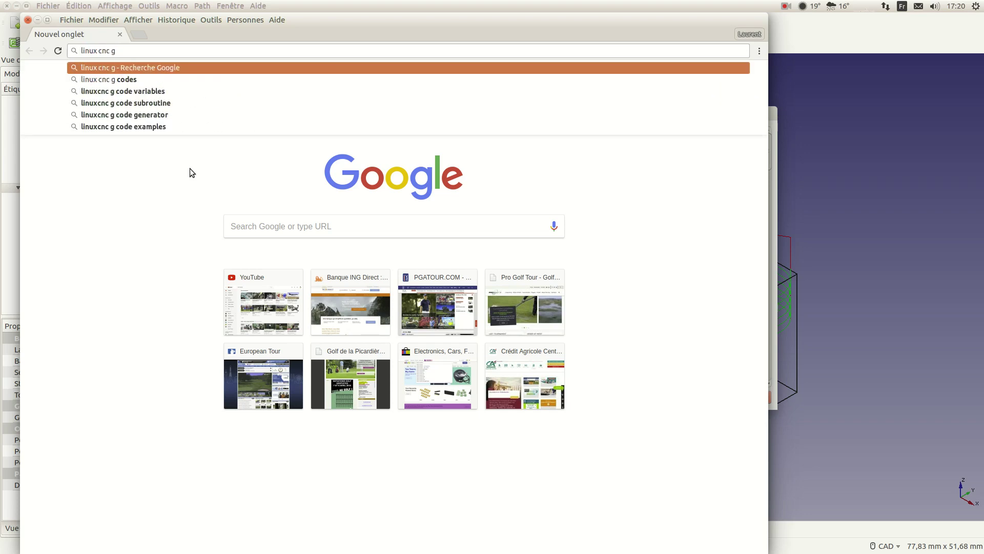
pyautogui.write(' codes')
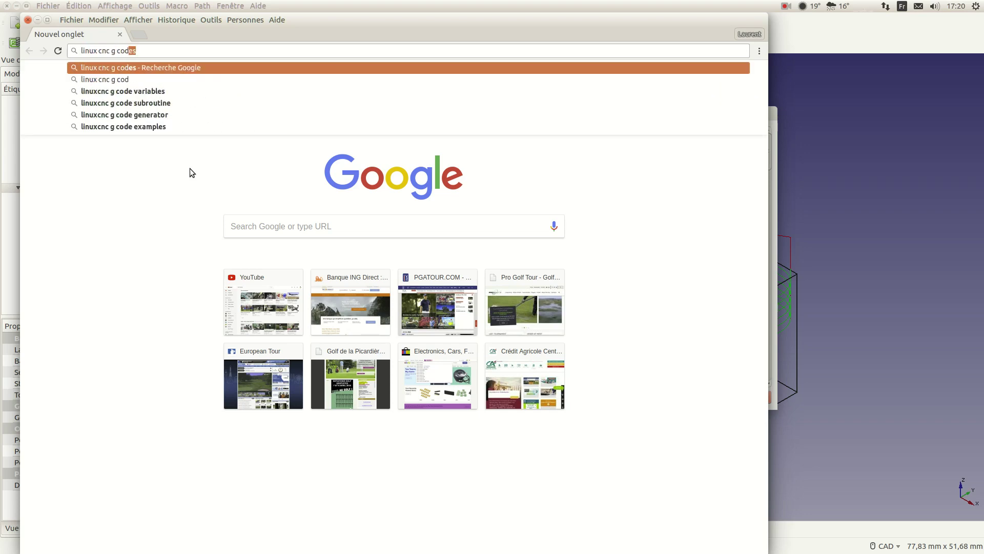
pyautogui.press('Return')
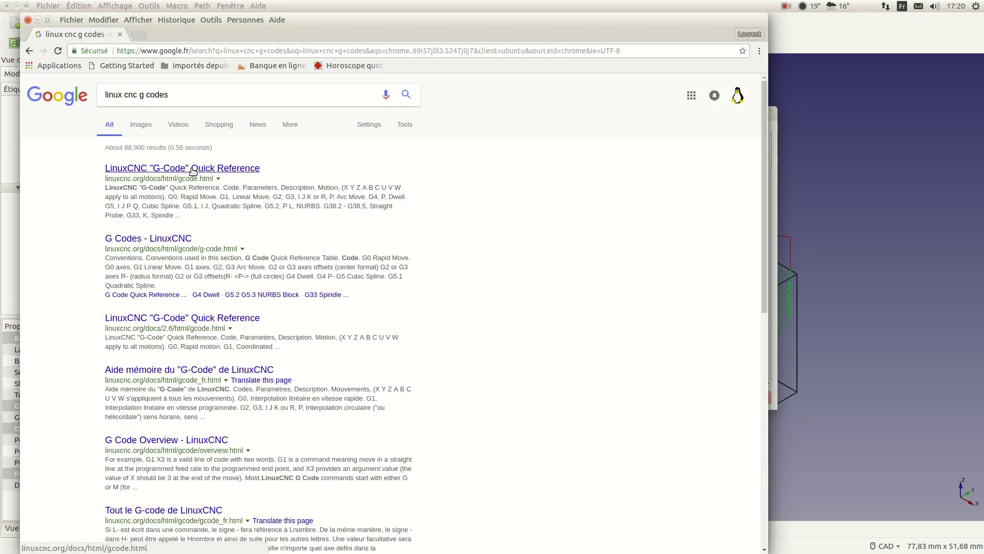
pyautogui.click(192, 169)
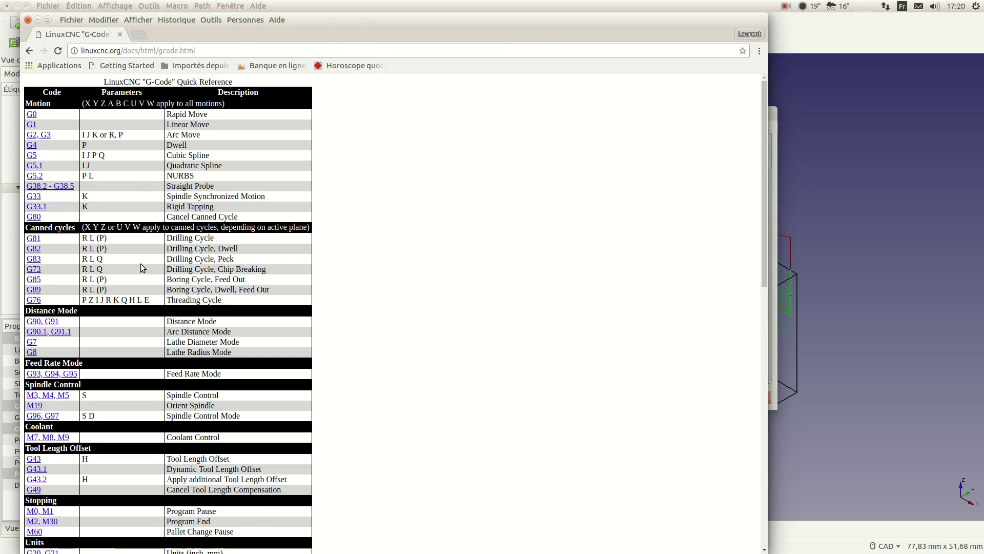
# - Look up the plane selection codes in the quick reference and move the browser window to uncover the generated G-code
pyautogui.scroll(-2, 87, 334)
pyautogui.scroll(2, 88, 337)
pyautogui.doubleClick(242, 20)
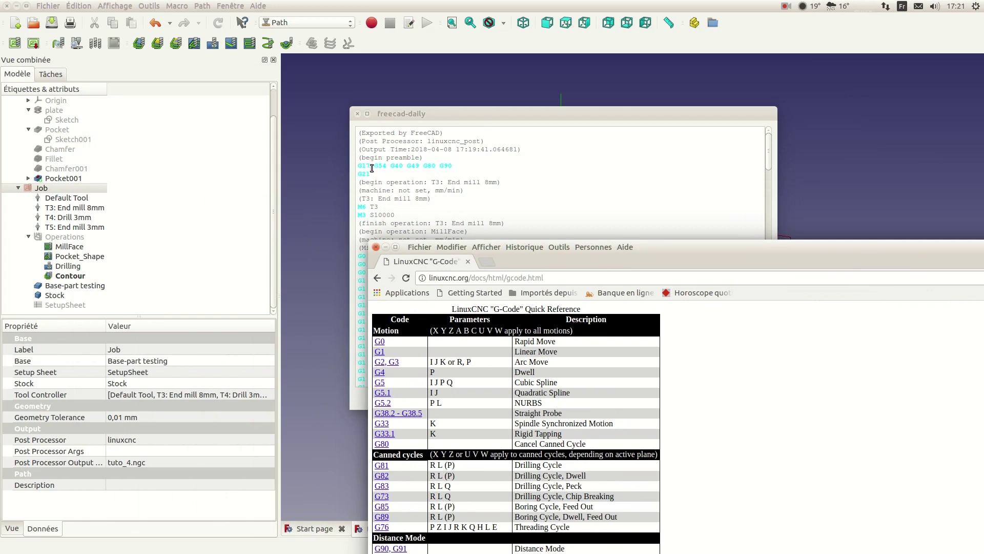
pyautogui.moveTo(705, 240); pyautogui.dragTo(633, 116)
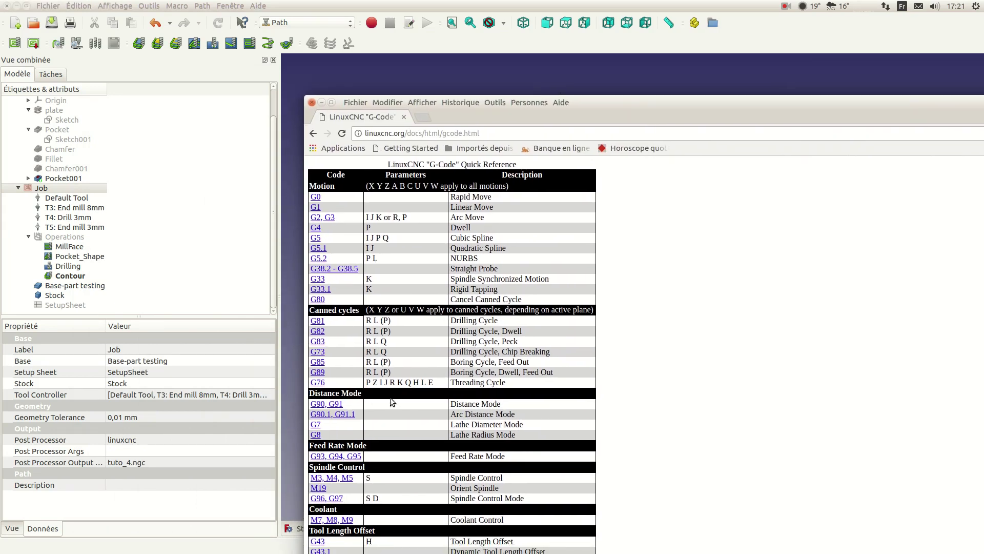
pyautogui.scroll(-9, 361, 384)
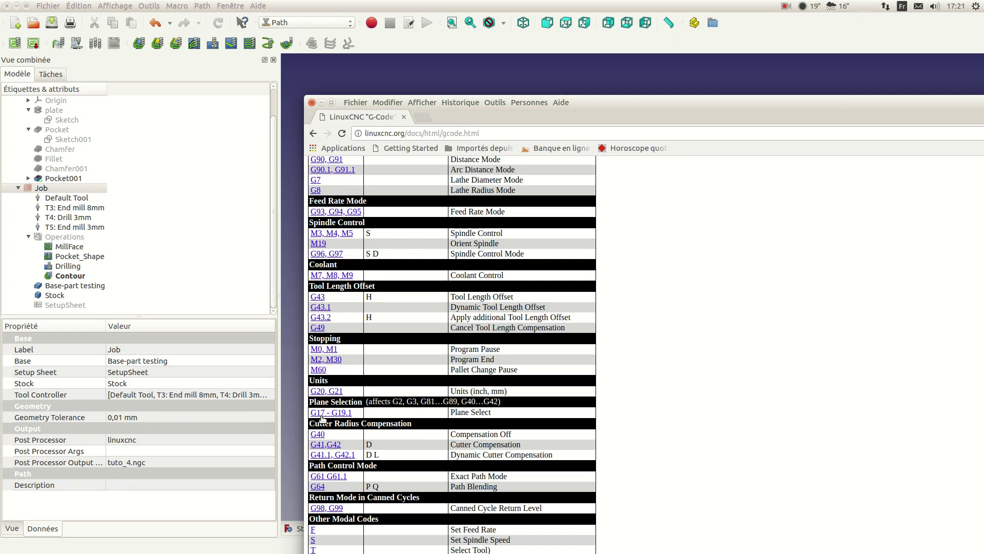
pyautogui.moveTo(583, 106); pyautogui.dragTo(589, 386)
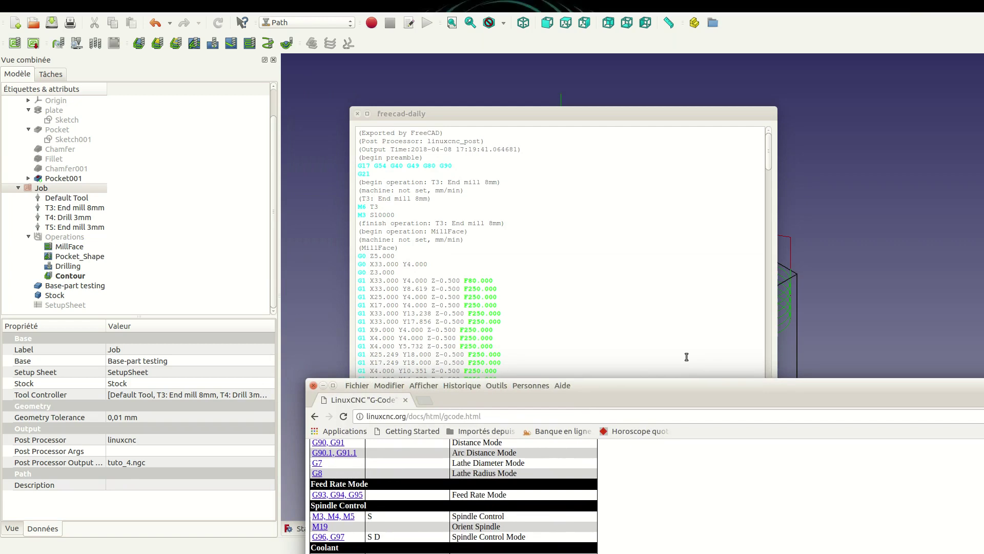
# - Arrange the G-code and quick reference windows side by side and look up the preamble's compensation, distance mode and units codes
pyautogui.click(838, 283)
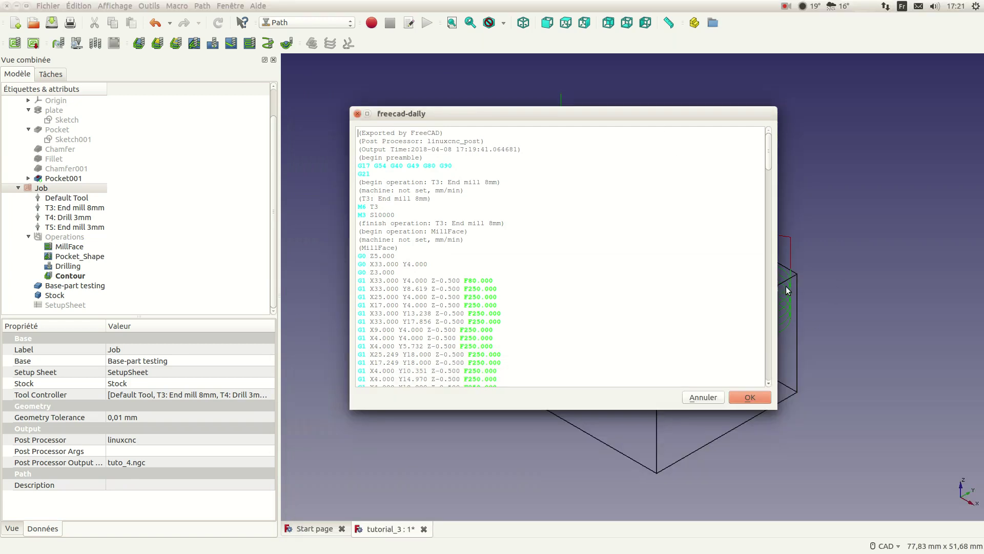
pyautogui.moveTo(590, 113); pyautogui.dragTo(280, 228)
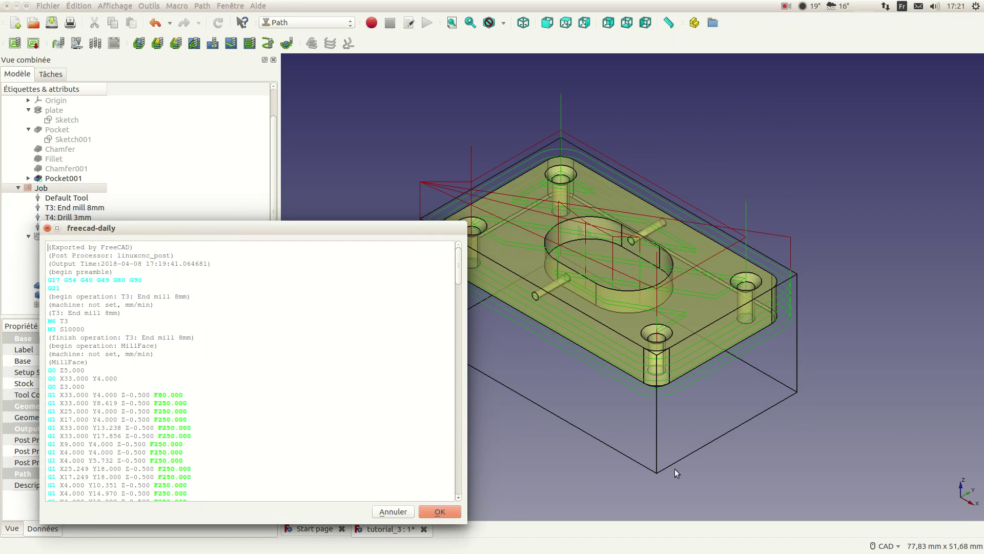
pyautogui.moveTo(556, 546)
pyautogui.click(433, 541)
pyautogui.moveTo(598, 383); pyautogui.dragTo(545, 43)
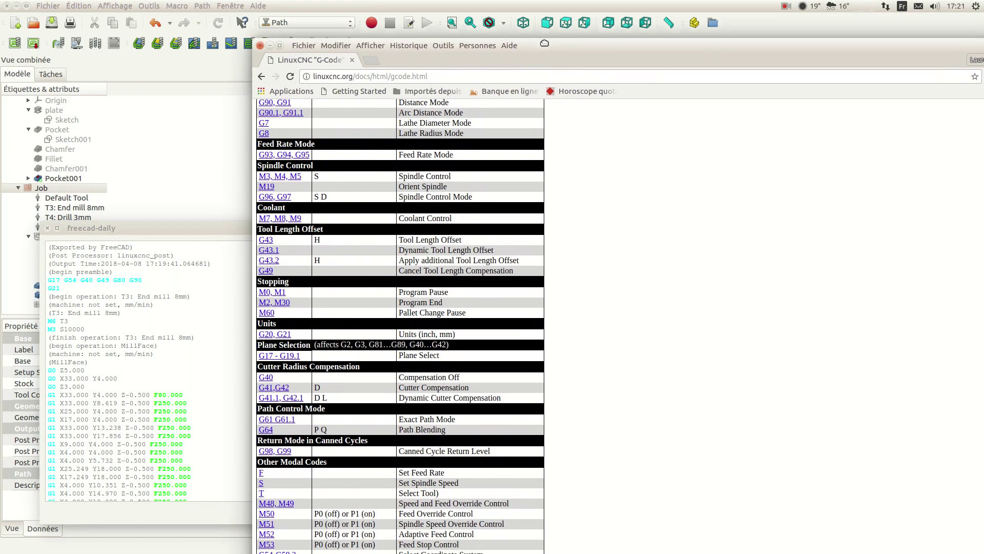
pyautogui.scroll(8, 316, 303)
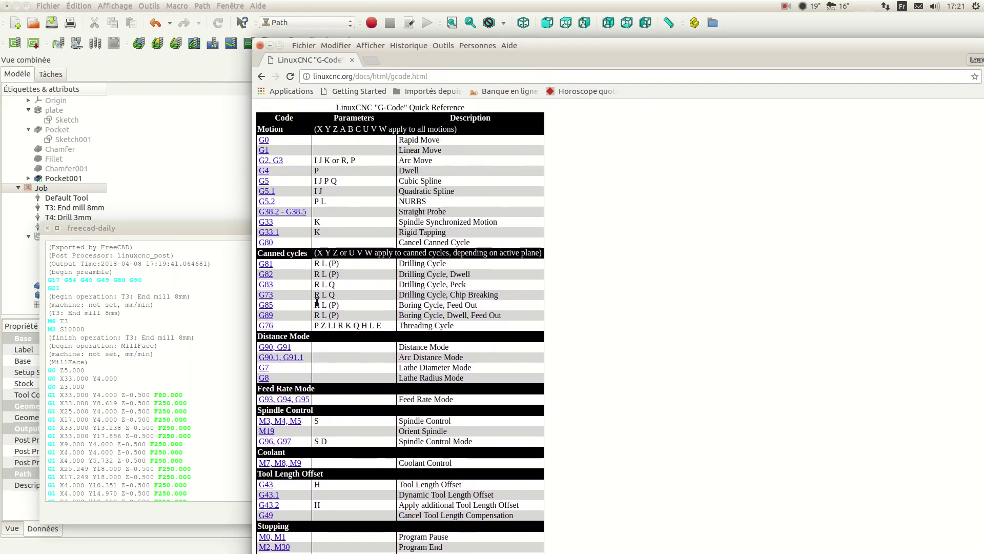
pyautogui.scroll(-5, 359, 290)
pyautogui.scroll(-2, 358, 284)
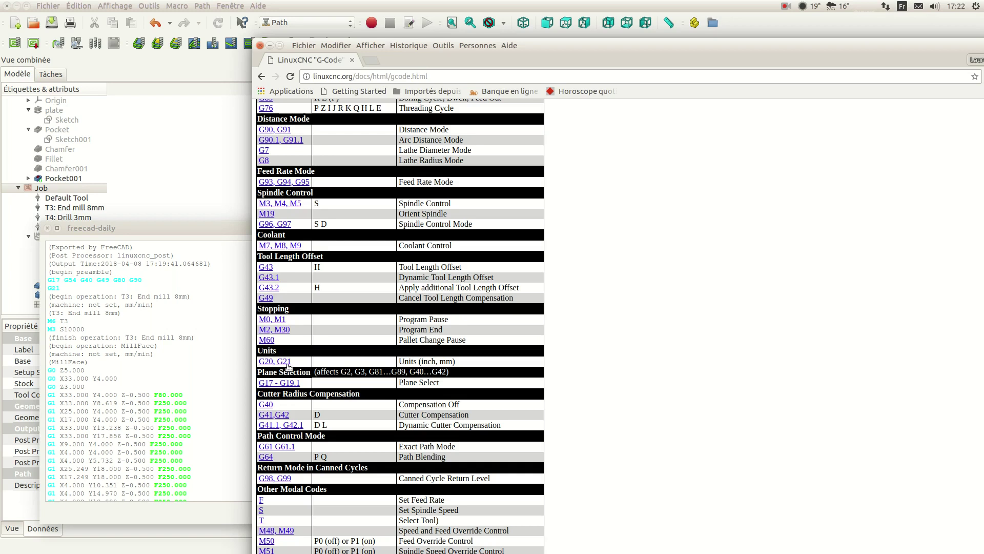
# - Bring the generated G-code back to the front, review every operation from the preamble to the postamble, and accept the code
pyautogui.click(203, 228)
pyautogui.moveTo(205, 227); pyautogui.dragTo(525, 148)
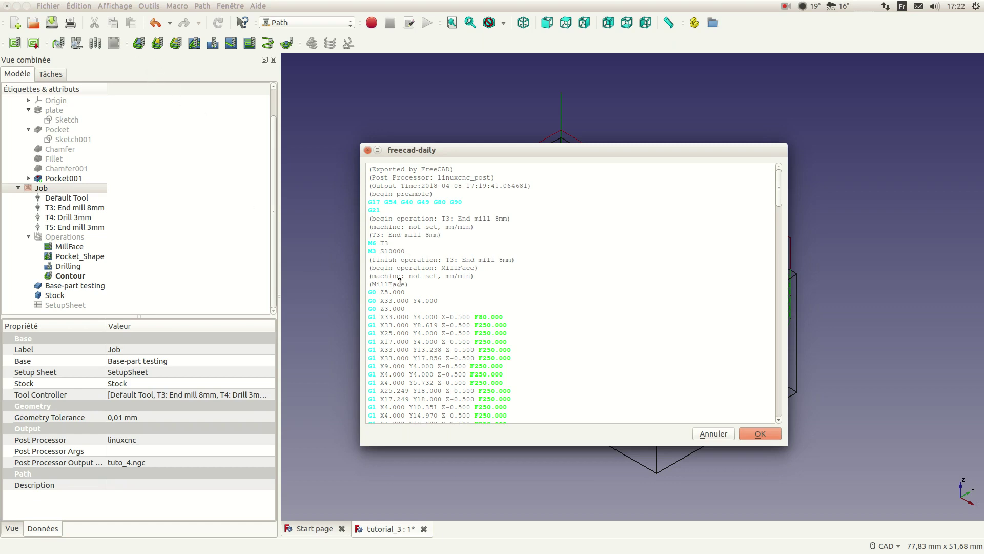
pyautogui.scroll(-3, 397, 281)
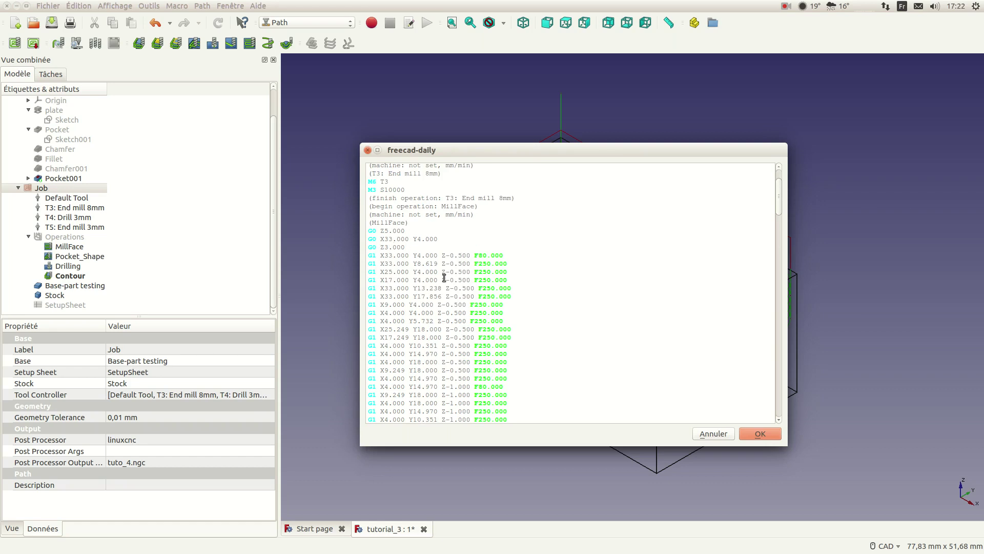
pyautogui.scroll(-14, 423, 282)
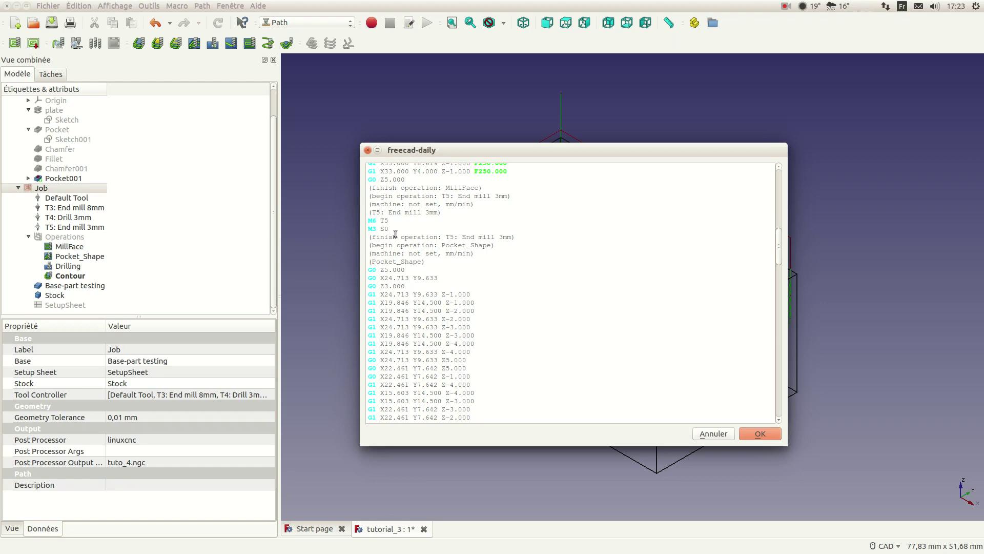
pyautogui.scroll(-4, 416, 256)
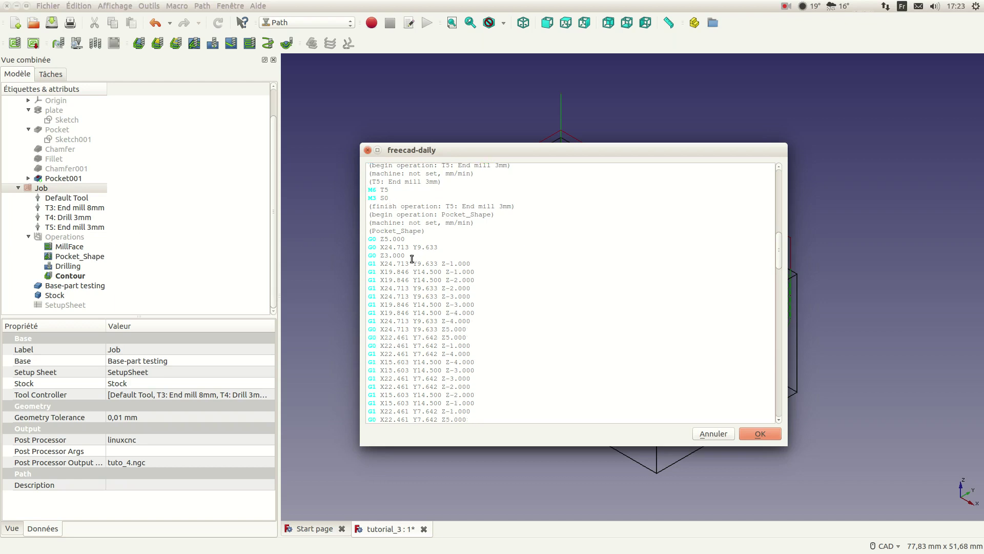
pyautogui.scroll(-11, 422, 254)
pyautogui.scroll(-15, 405, 261)
pyautogui.scroll(-14, 405, 260)
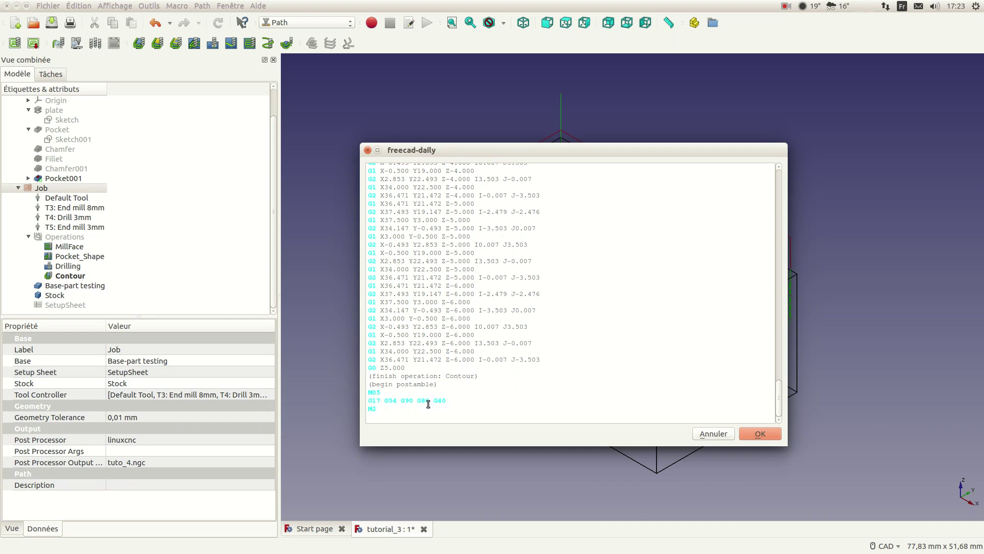
pyautogui.click(759, 434)
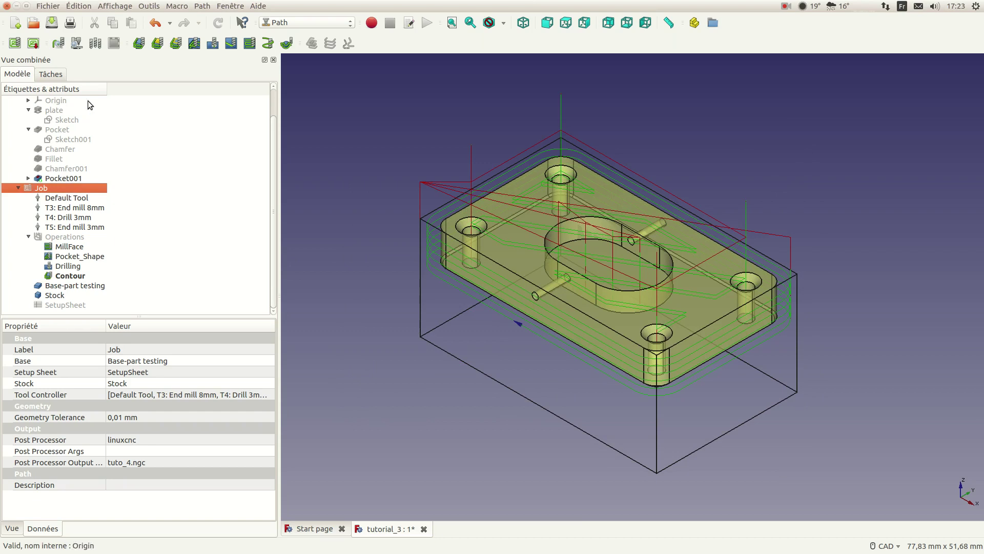
# - Simulate all four Job operations in the Path Simulator, inspect the cut stock from several angles, and keep the result
pyautogui.click(77, 44)
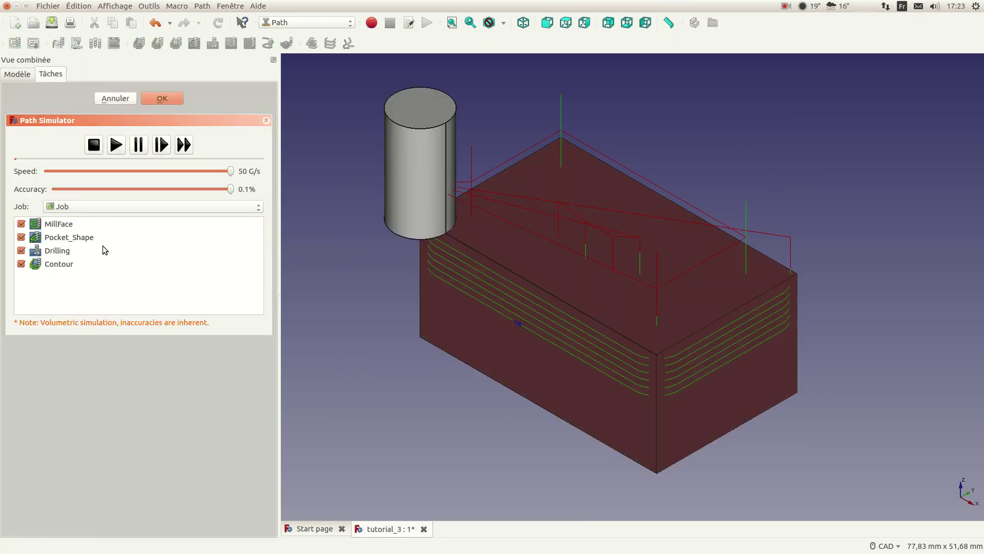
pyautogui.click(116, 145)
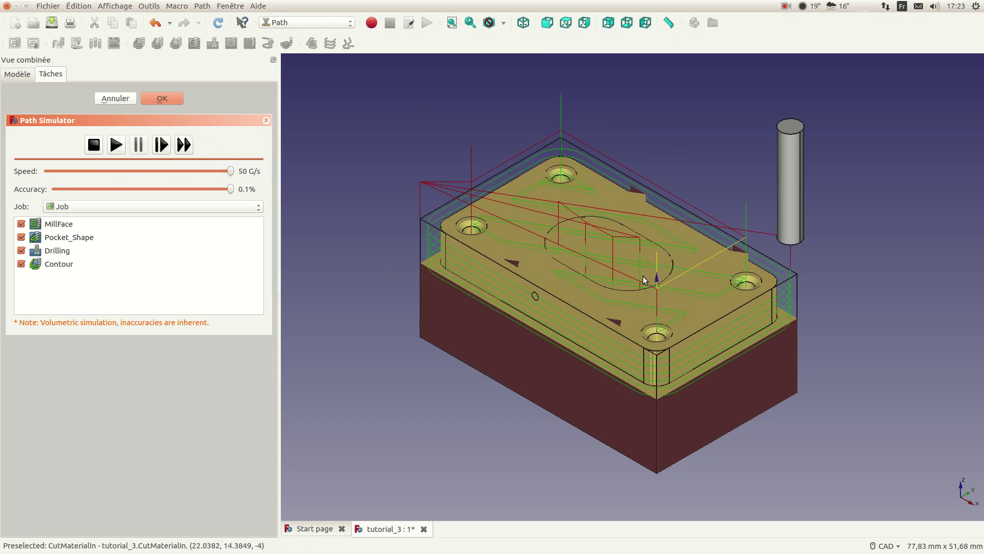
pyautogui.moveTo(892, 272); pyautogui.dragTo(791, 388, button='middle')
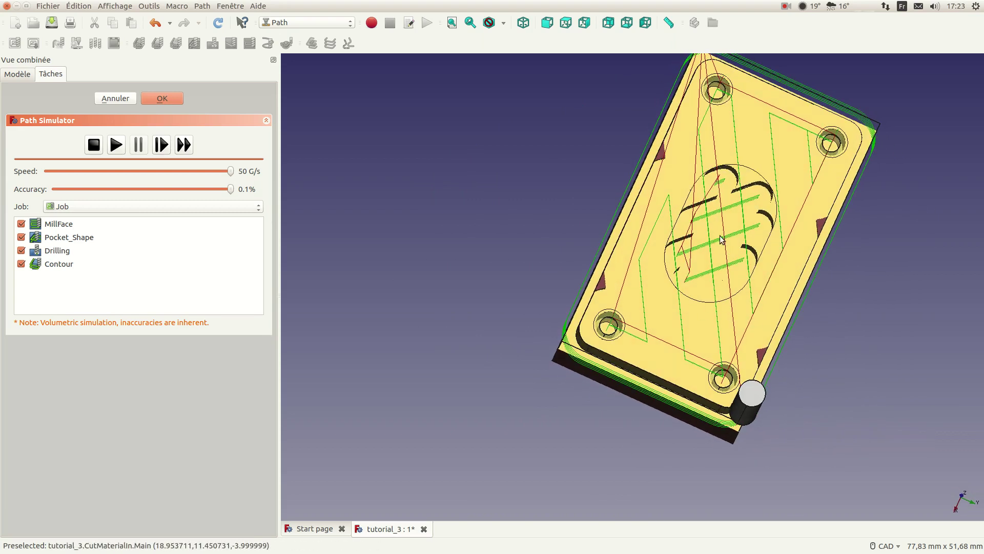
pyautogui.moveTo(852, 283); pyautogui.dragTo(846, 238, button='middle')
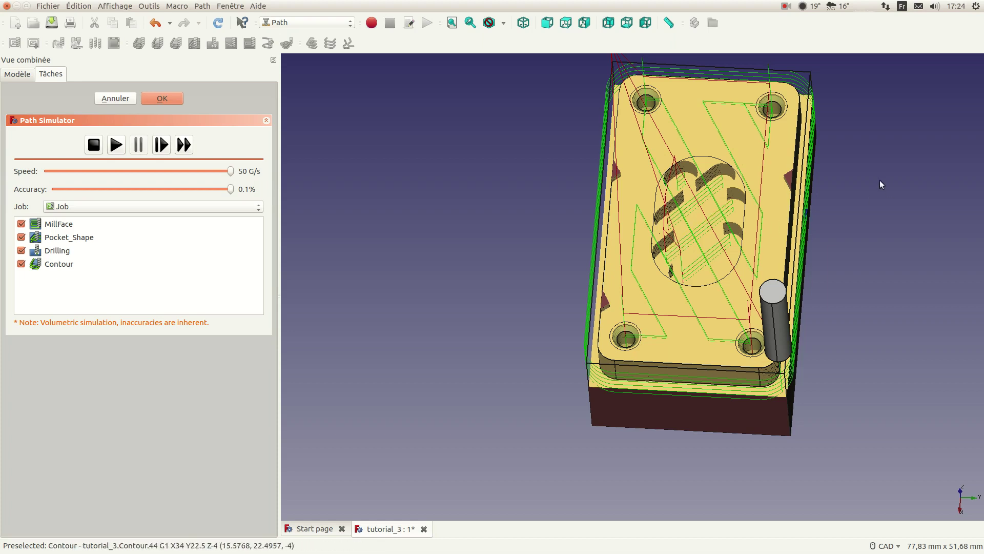
pyautogui.moveTo(880, 178); pyautogui.dragTo(835, 286, button='middle')
pyautogui.moveTo(524, 366); pyautogui.dragTo(565, 233, button='middle')
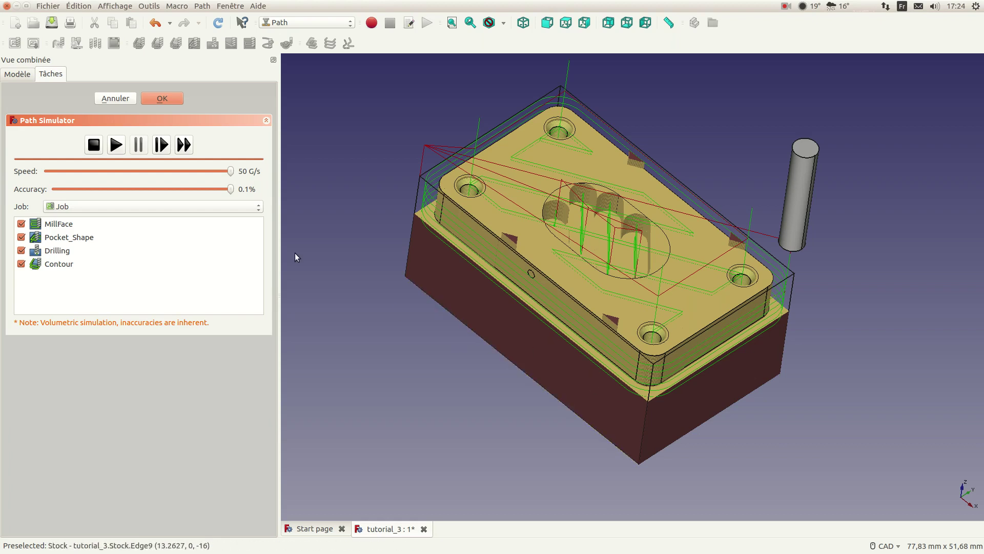
pyautogui.click(160, 99)
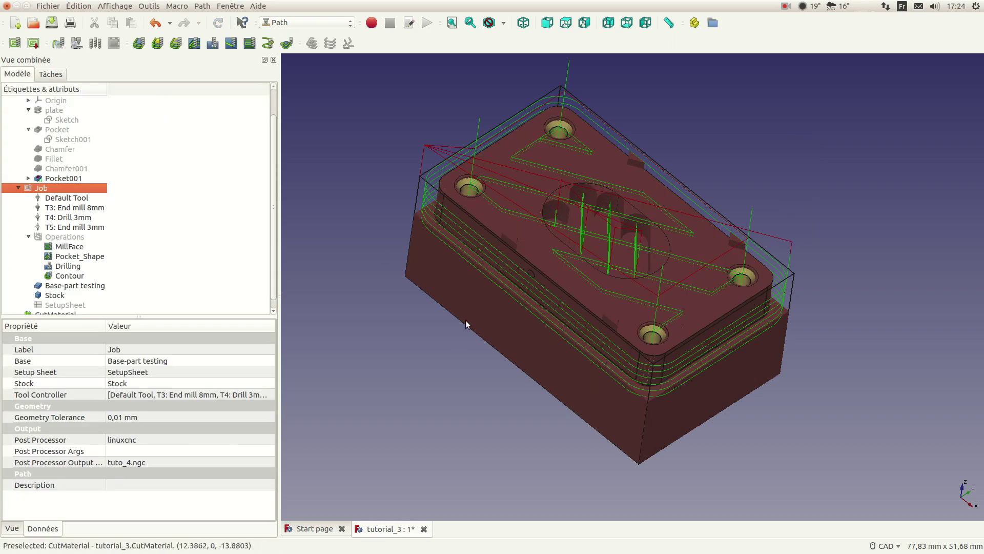
# - Hide the CutMaterial mesh to show the plate and toolpaths again, and review the tutorial_3 model tree
pyautogui.scroll(-1, 118, 254)
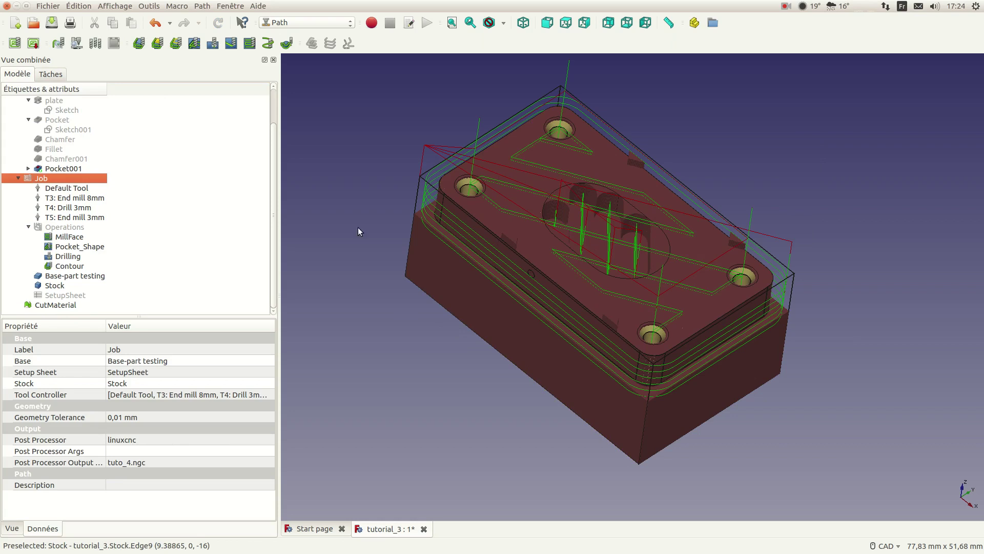
pyautogui.click(48, 306)
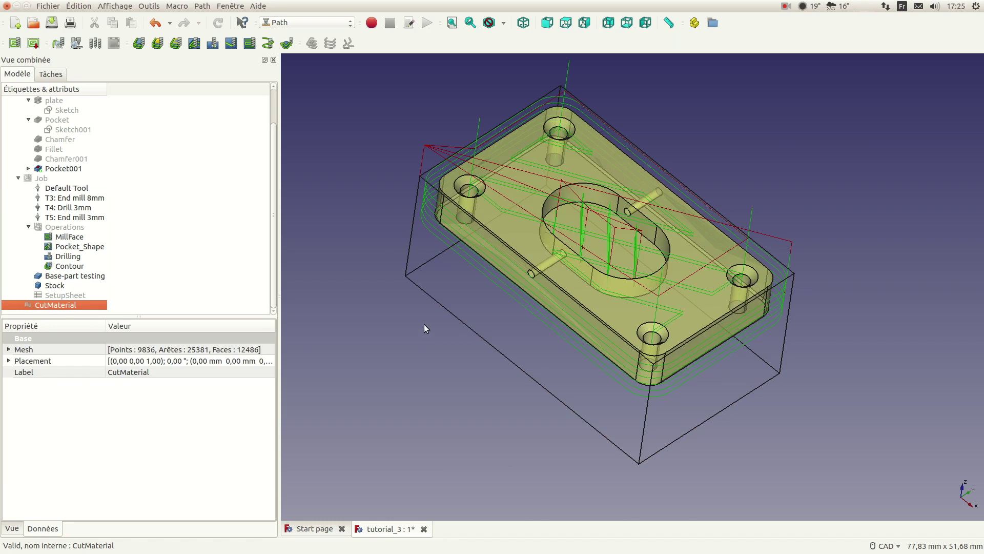
pyautogui.scroll(-3, 420, 319)
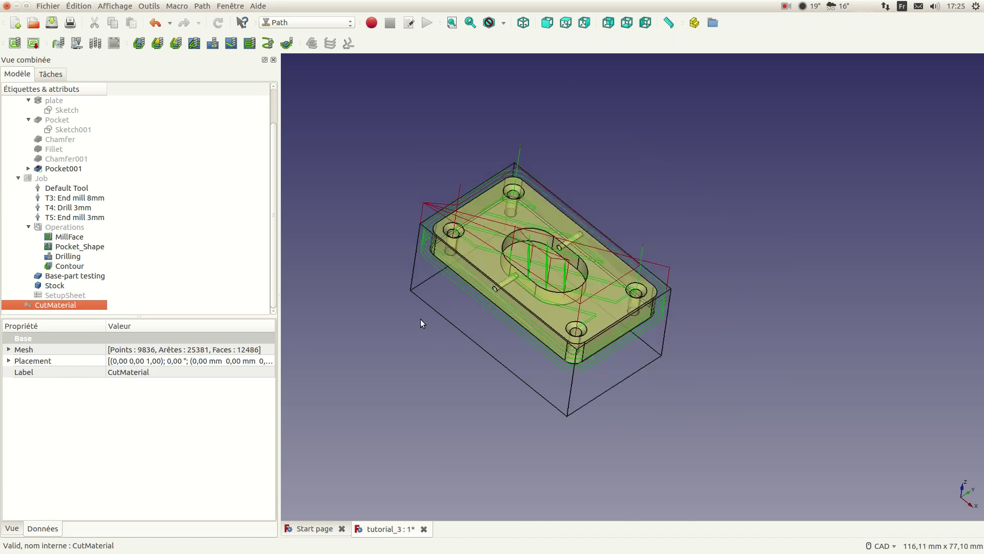
pyautogui.scroll(2, 421, 319)
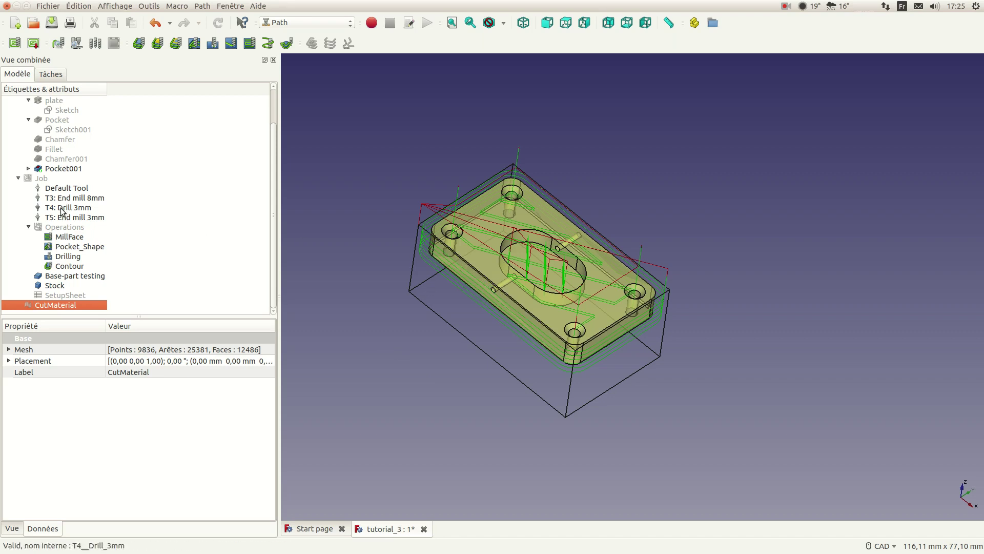
pyautogui.scroll(2, 57, 207)
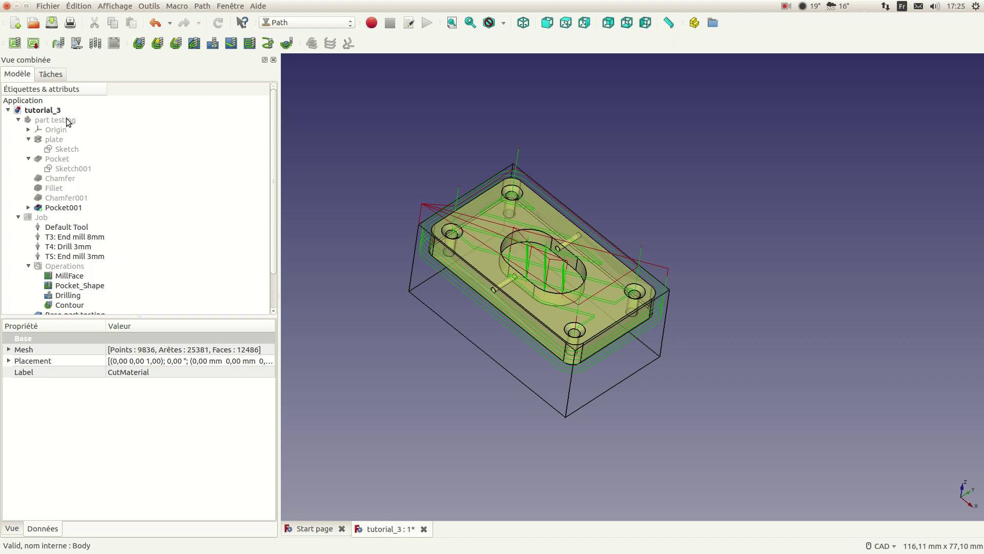
# - Minimize the FreeCAD and browser windows, stop the audio recording in Ardour, and end the screen recording
pyautogui.click(18, 6)
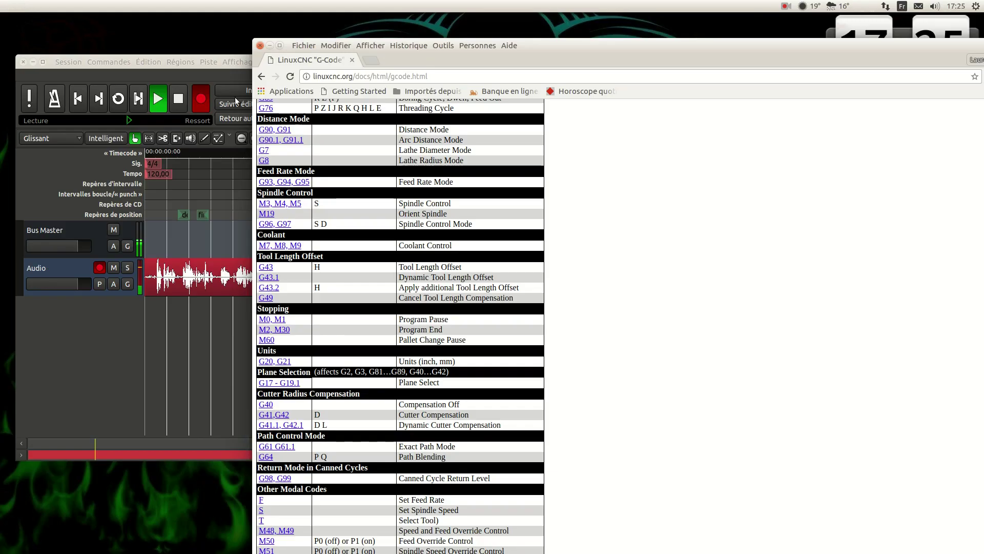
pyautogui.click(270, 45)
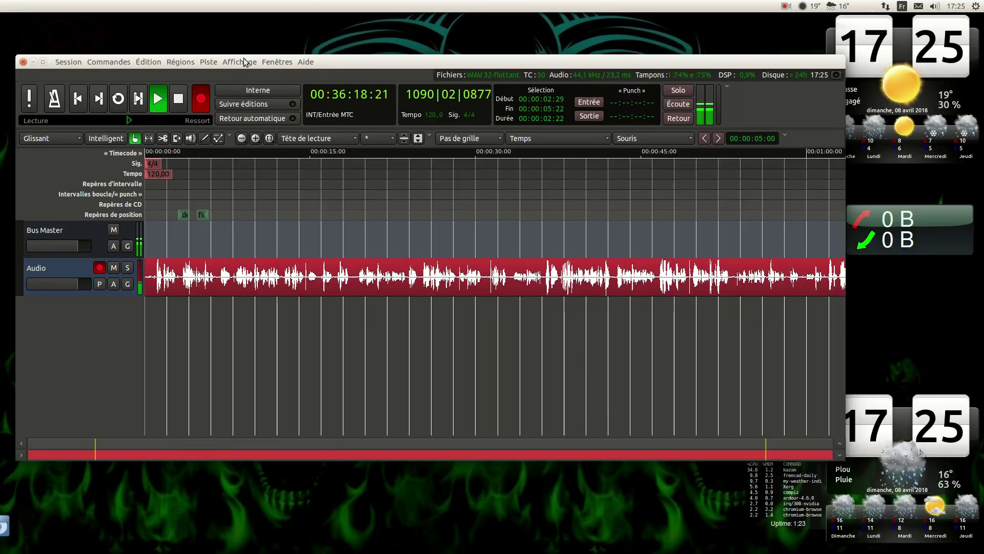
pyautogui.press('space')
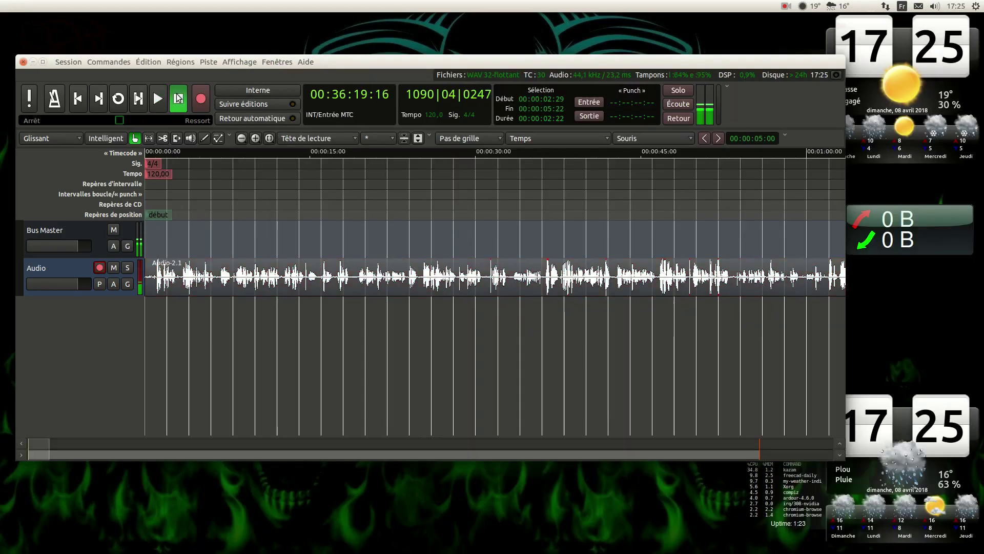
pyautogui.click(785, 7)
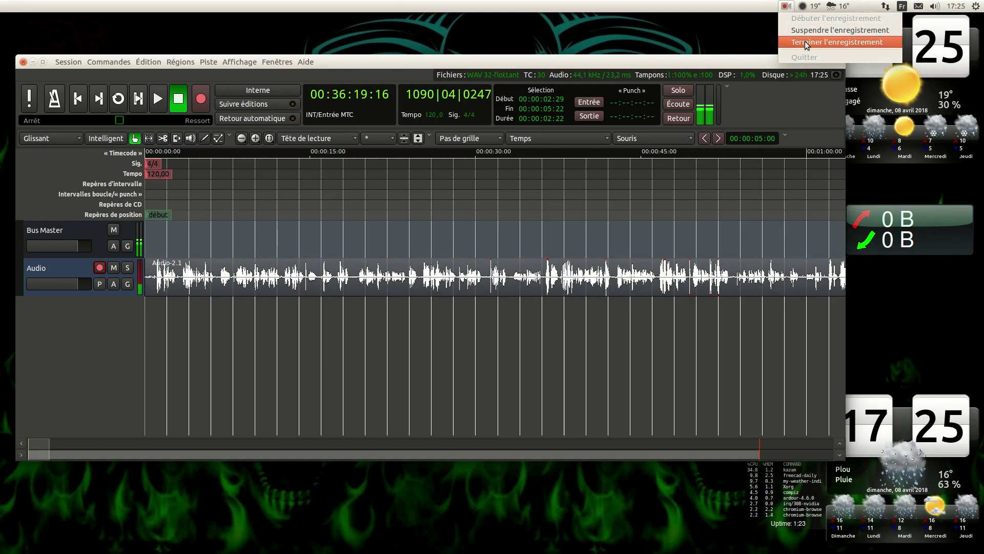